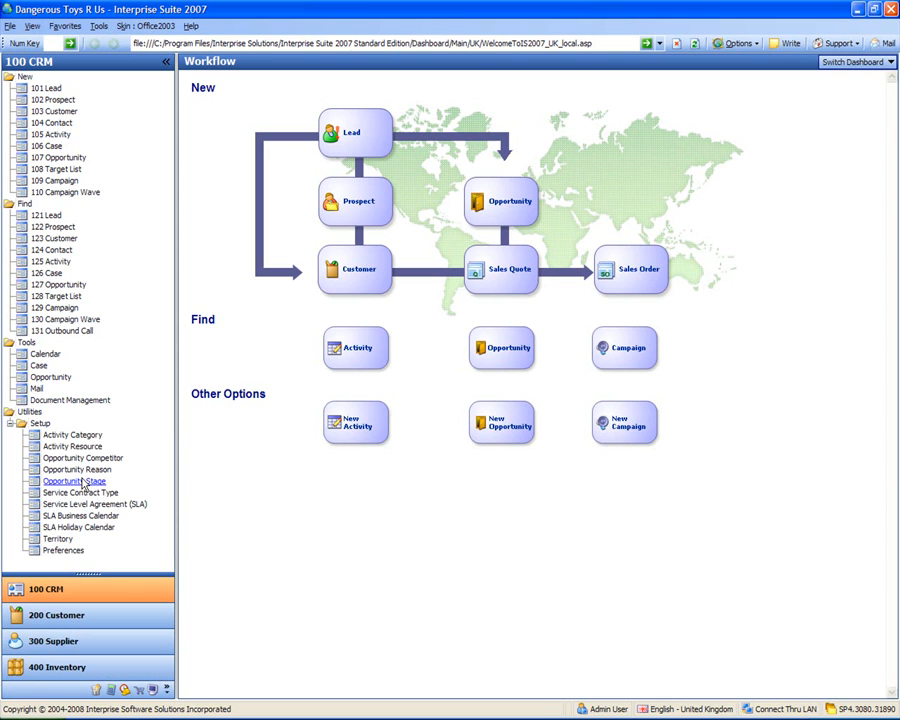
Step: Add a 'Toy Testing' row in Activity Category setup and save and close the list
click(72, 436)
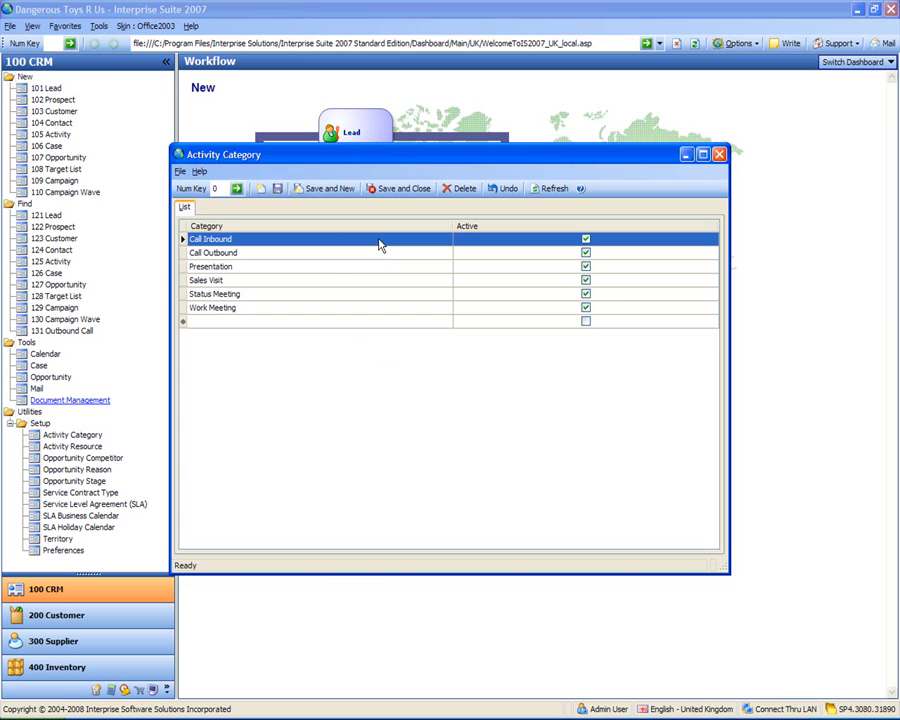
click(335, 321)
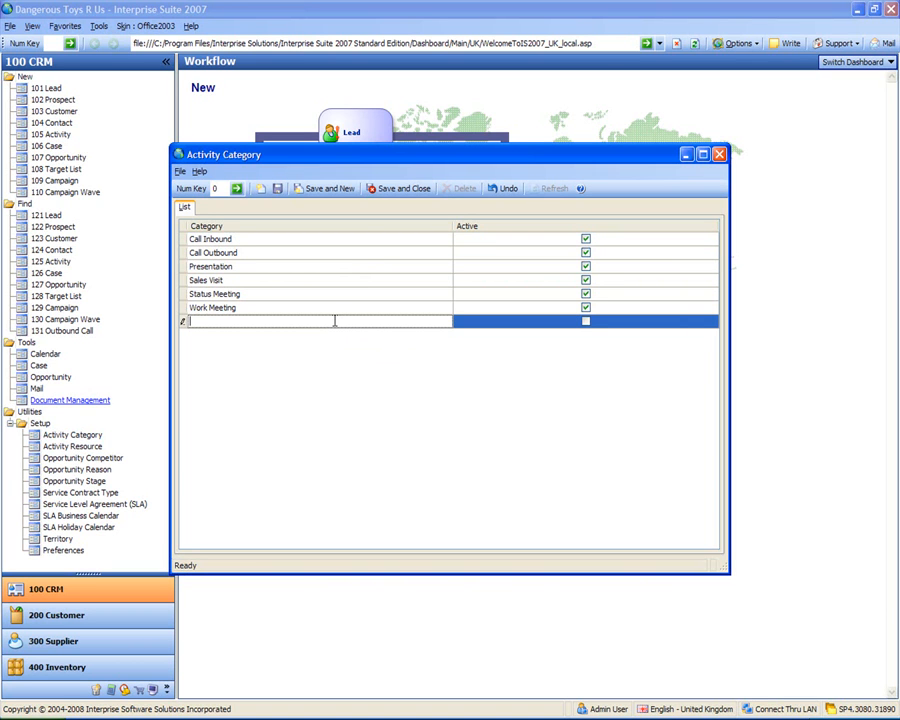
text(Toy Testing)
click(337, 327)
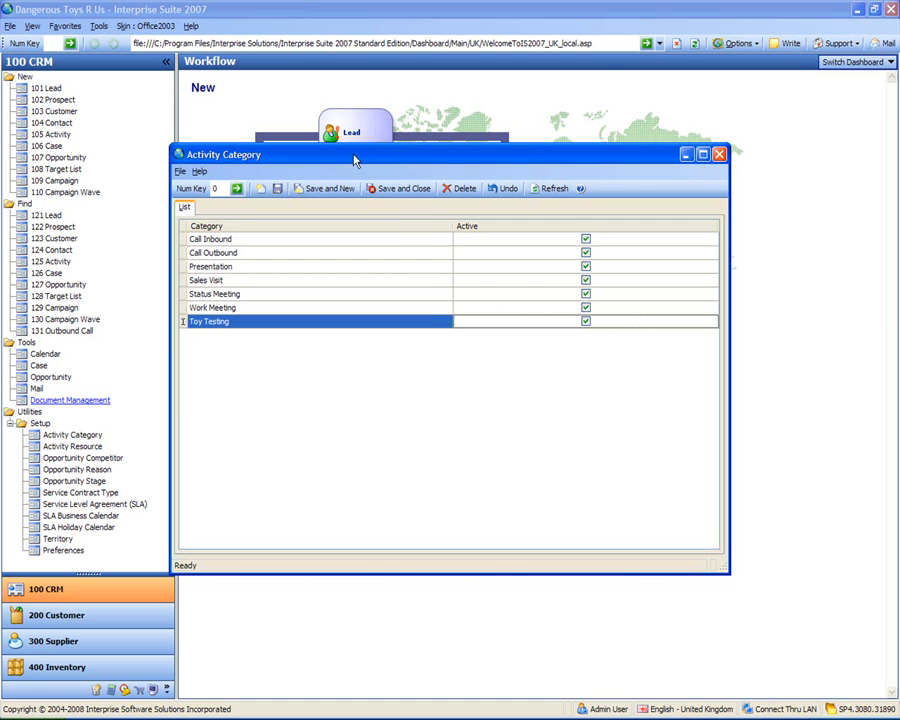
click(403, 189)
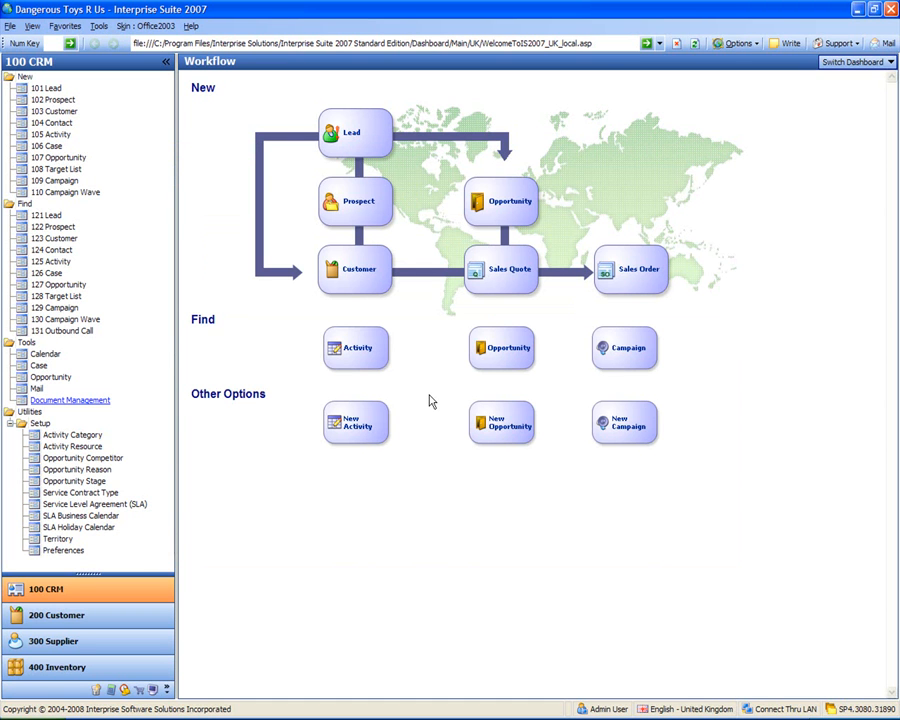
Step: Add a new 'Flame Thrower' row to the Activity Resource setup list
click(72, 448)
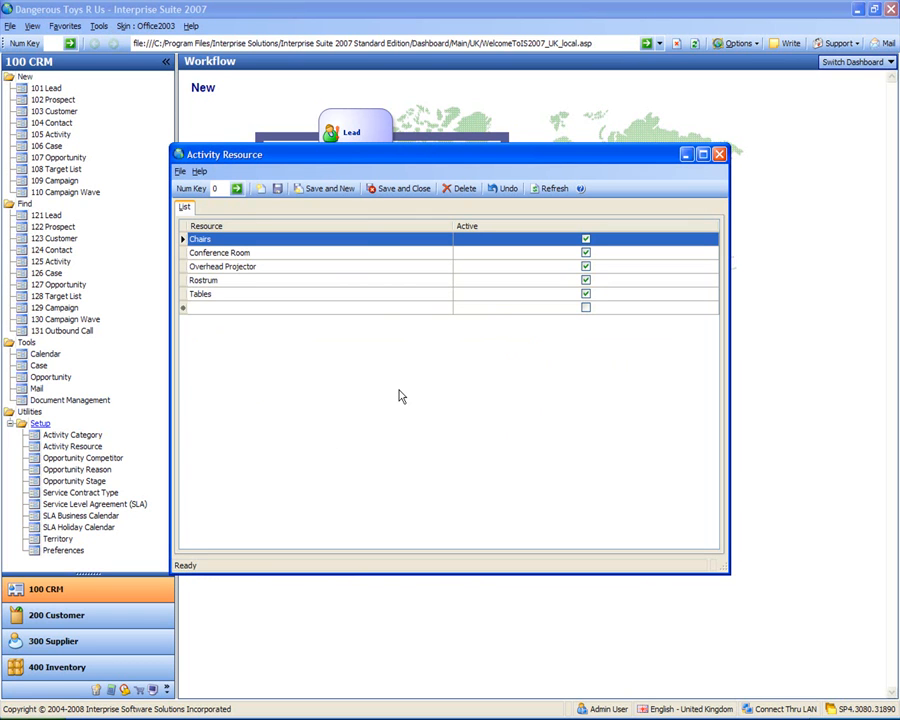
click(358, 309)
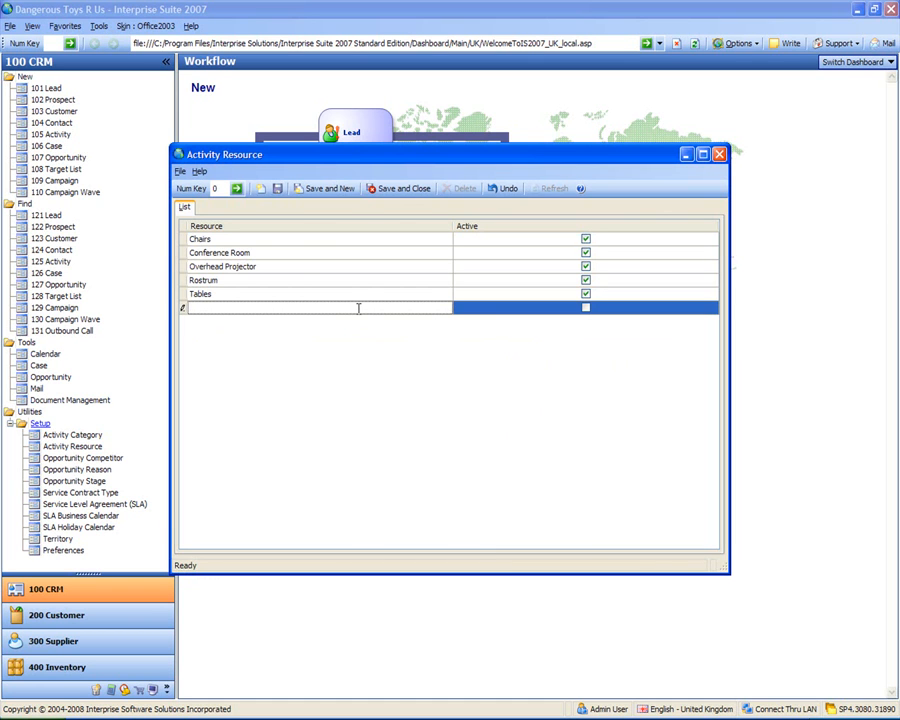
text(Flame Thrower)
key(Return)
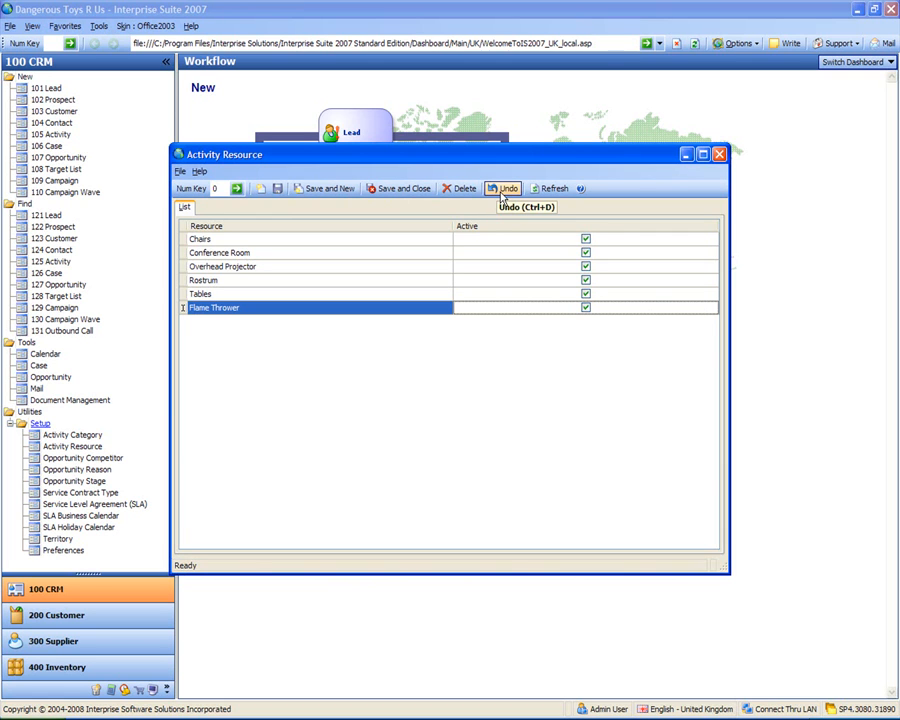
Step: Commit the Flame Thrower resource row with Save and New, then Save and Close the list
click(278, 190)
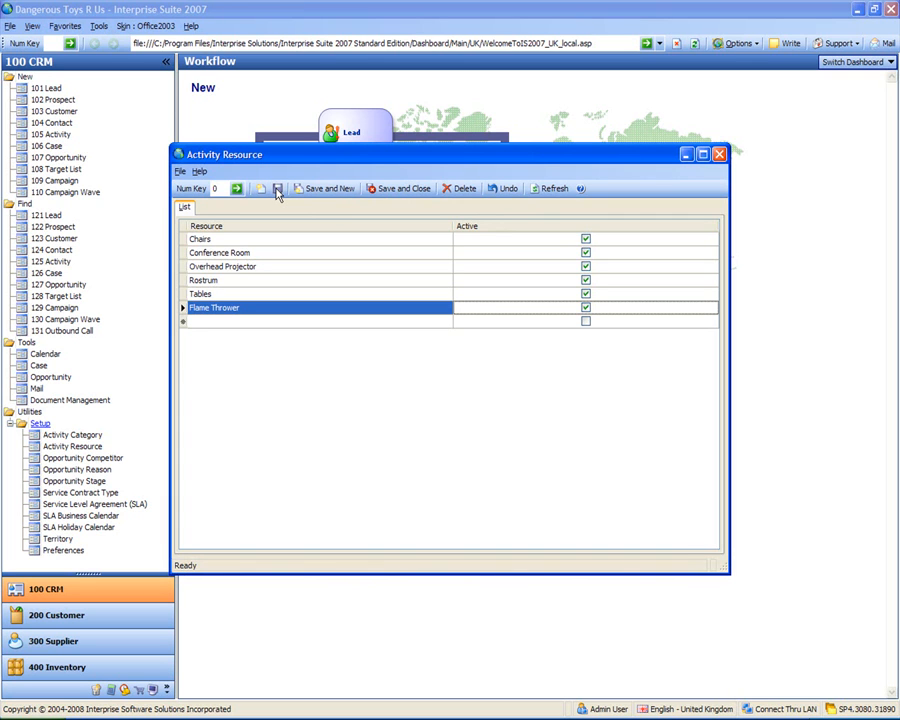
click(281, 320)
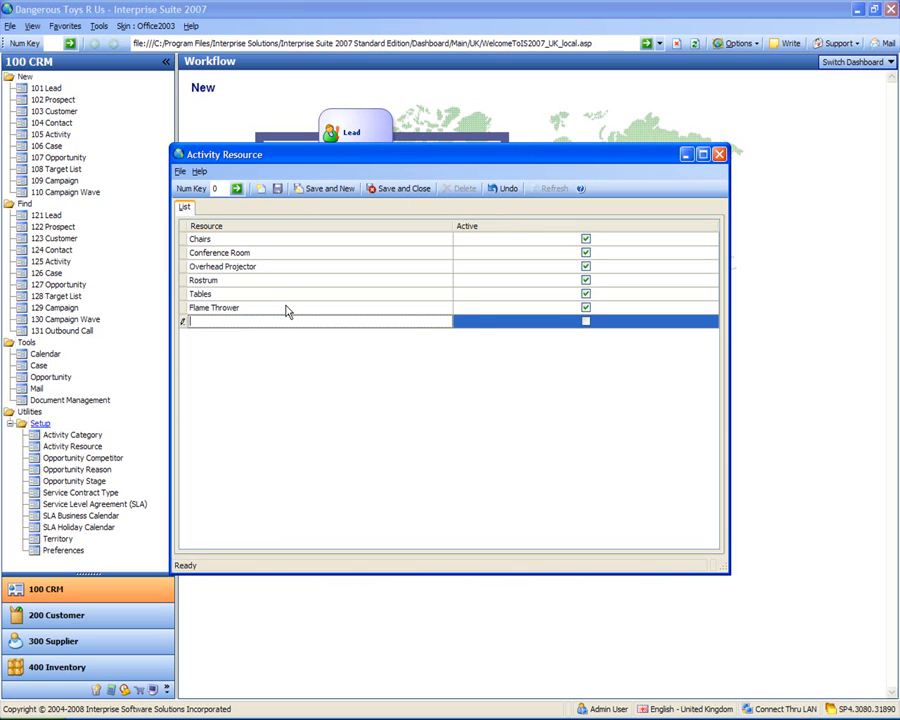
click(287, 306)
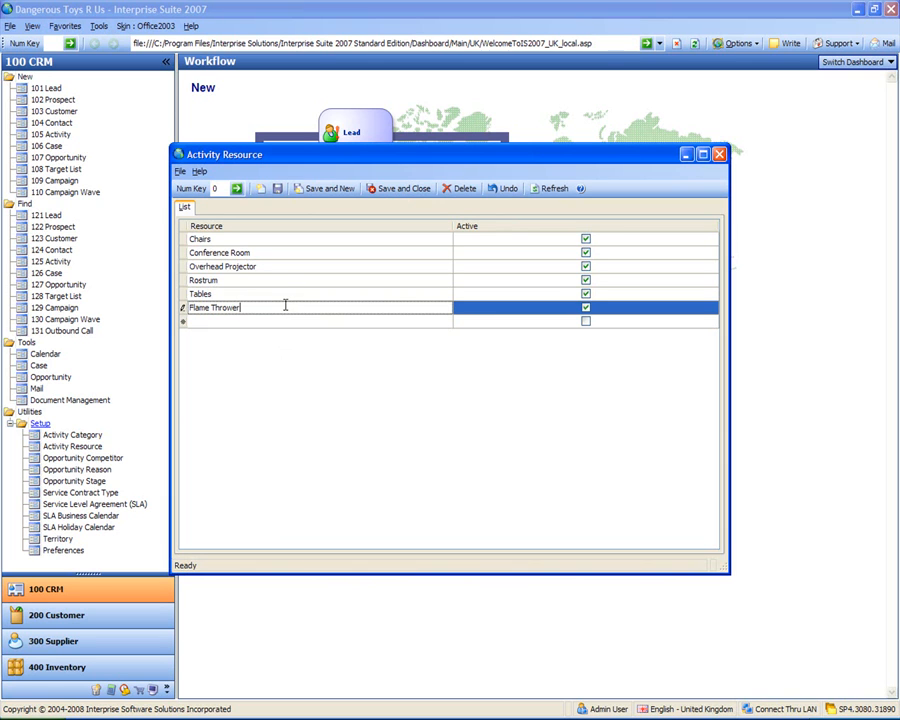
click(325, 190)
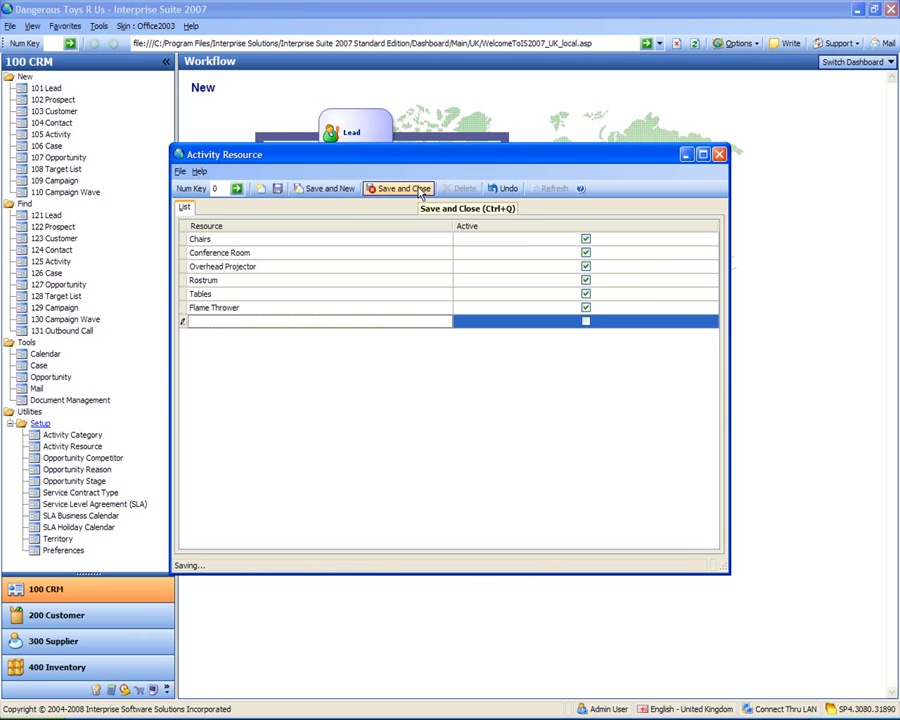
click(366, 307)
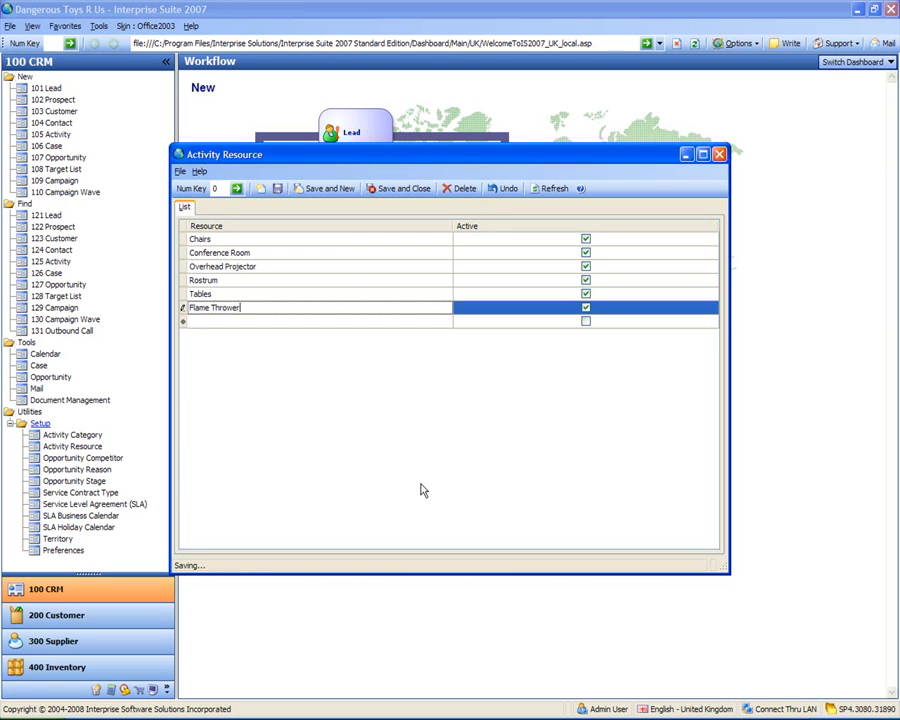
click(396, 191)
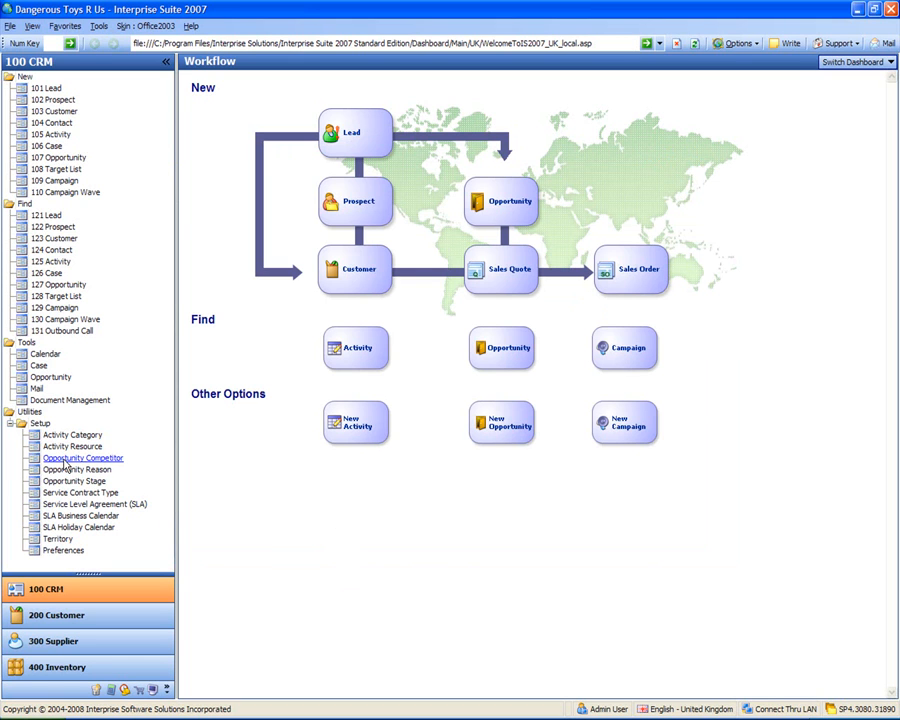
Step: Open the Opportunity Competitor setup list from the Setup sidebar
click(63, 460)
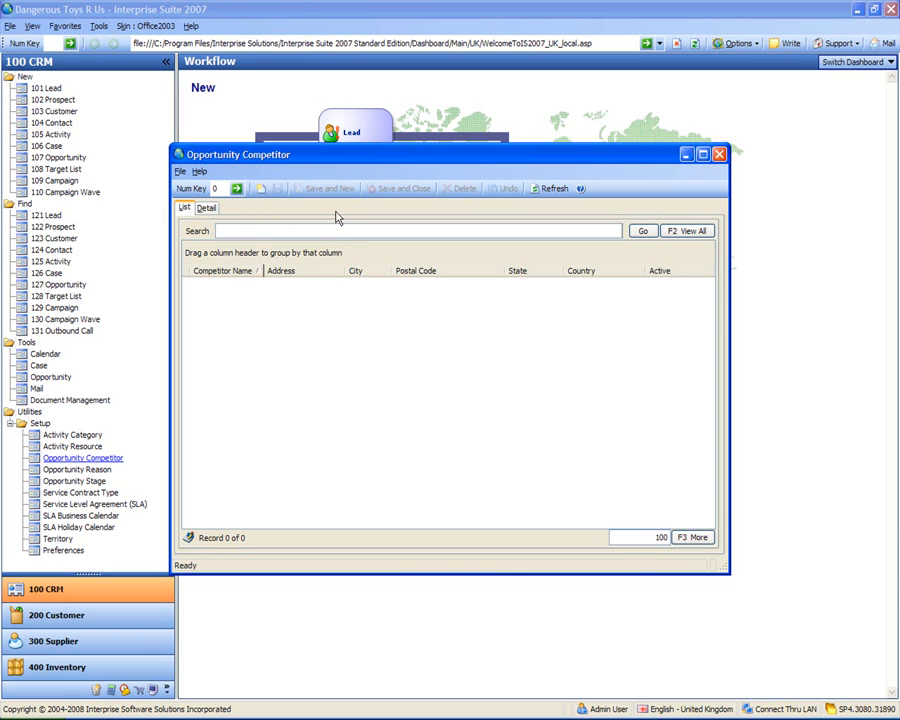
Step: Create a new competitor record with Competitor Name 'toys For Boys Inc'
click(261, 189)
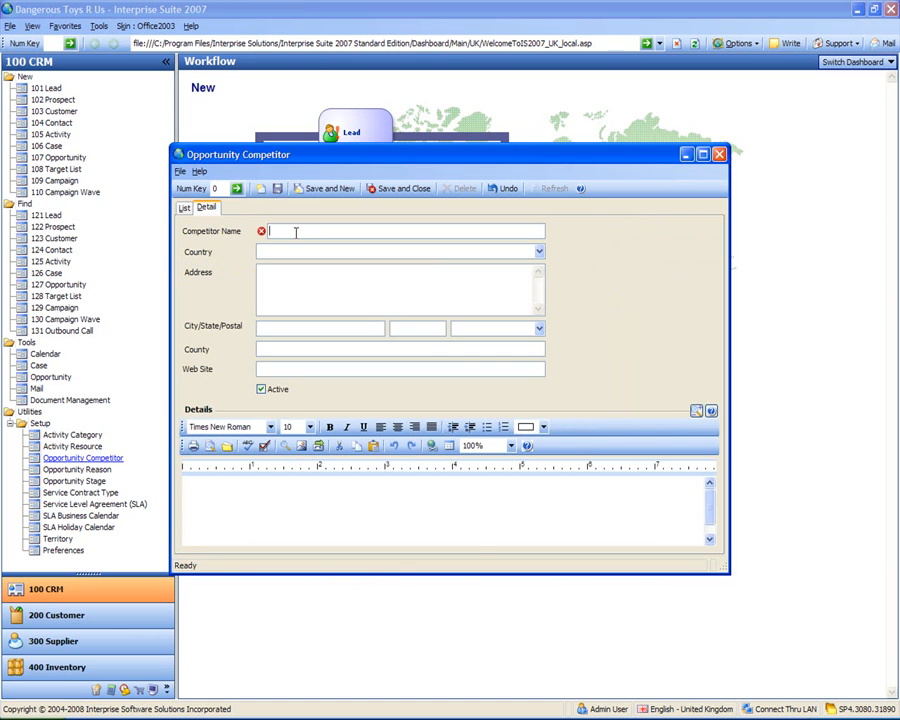
text(toys For Boys Inc)
key(Tab)
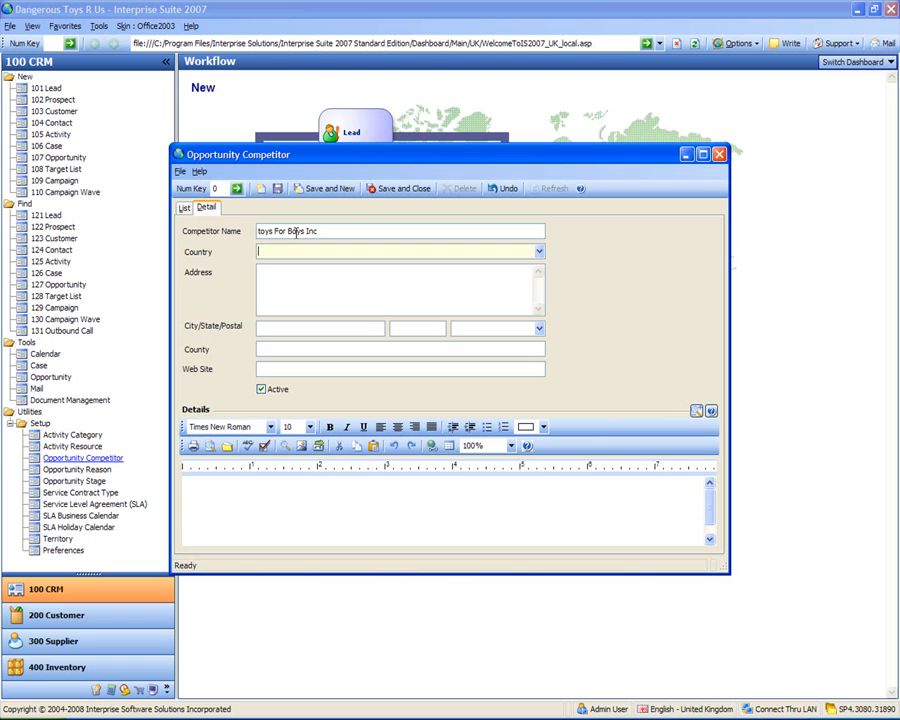
click(539, 252)
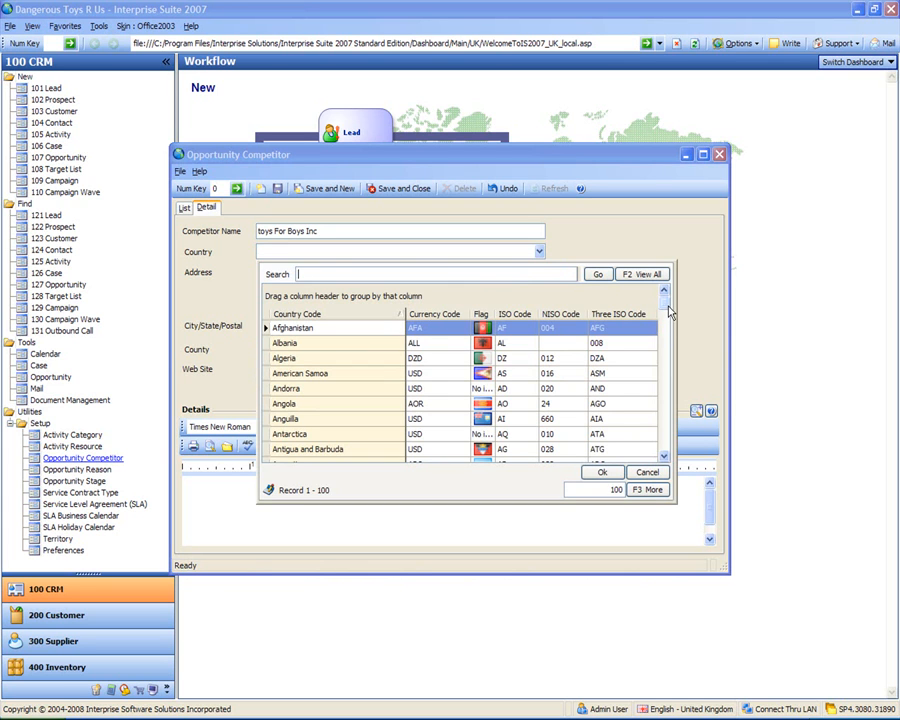
click(333, 272)
text(united states)
click(593, 275)
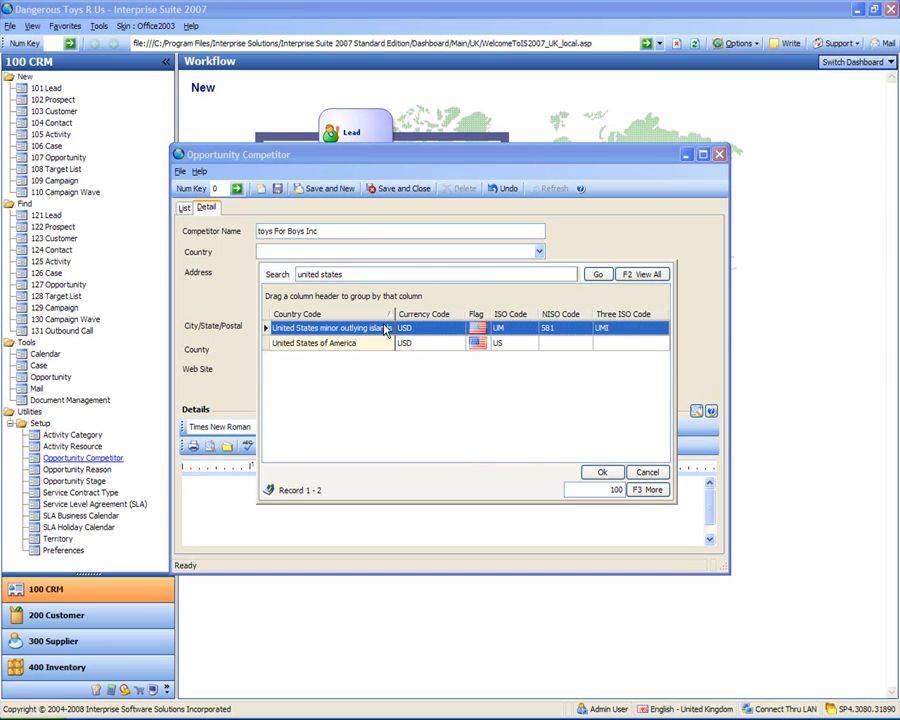
click(331, 345)
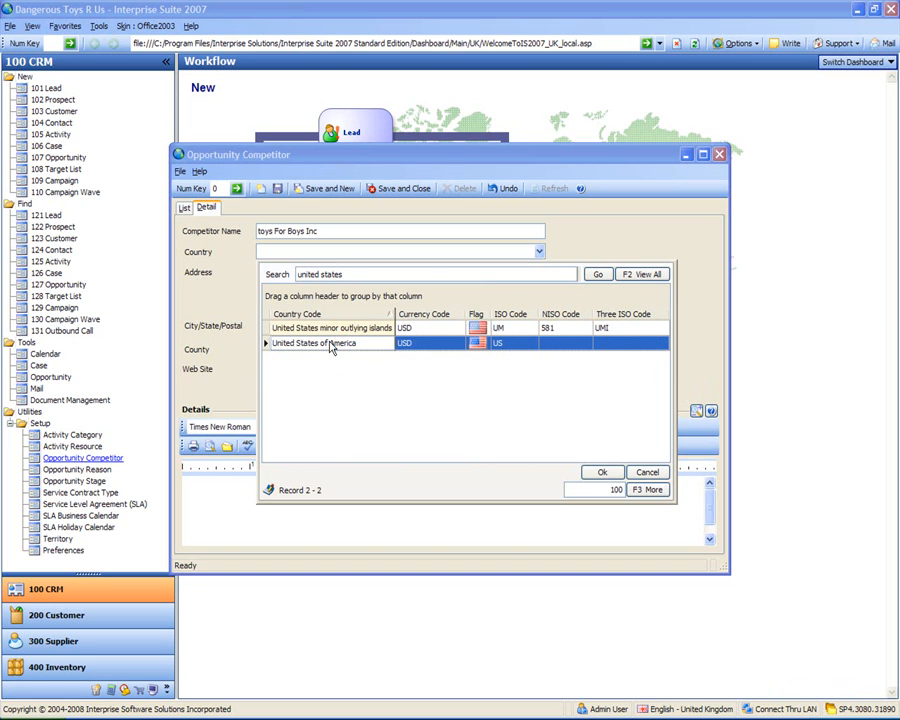
click(275, 250)
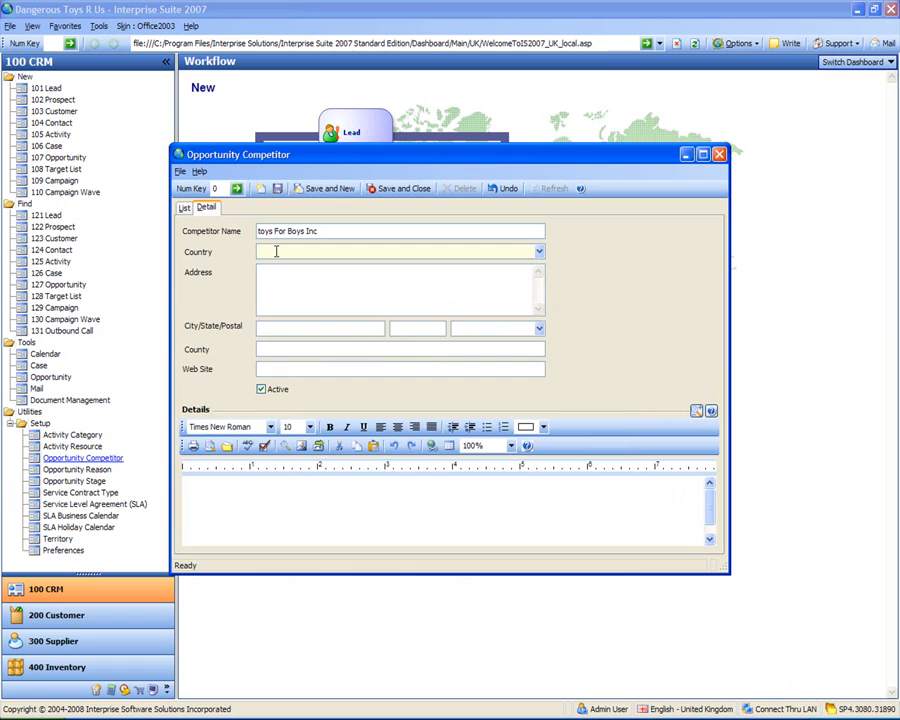
text(united states)
key(Tab)
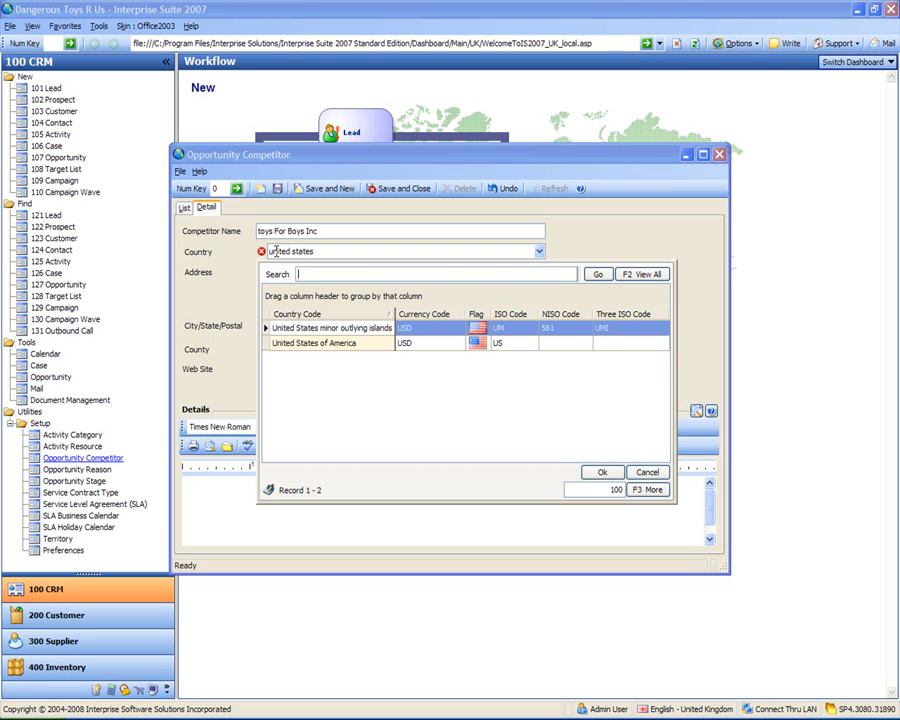
click(333, 344)
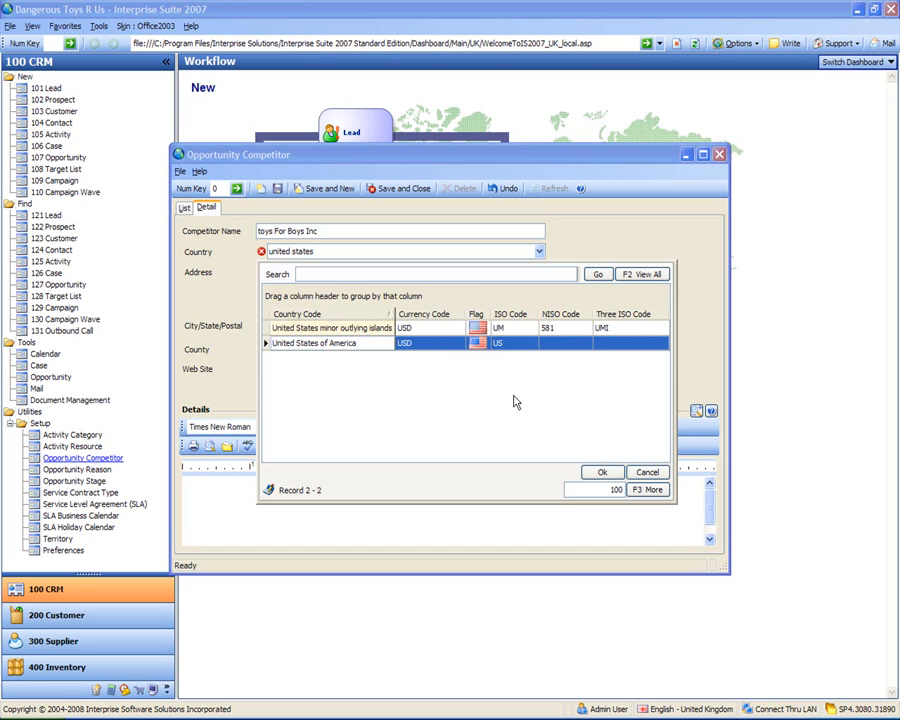
click(602, 472)
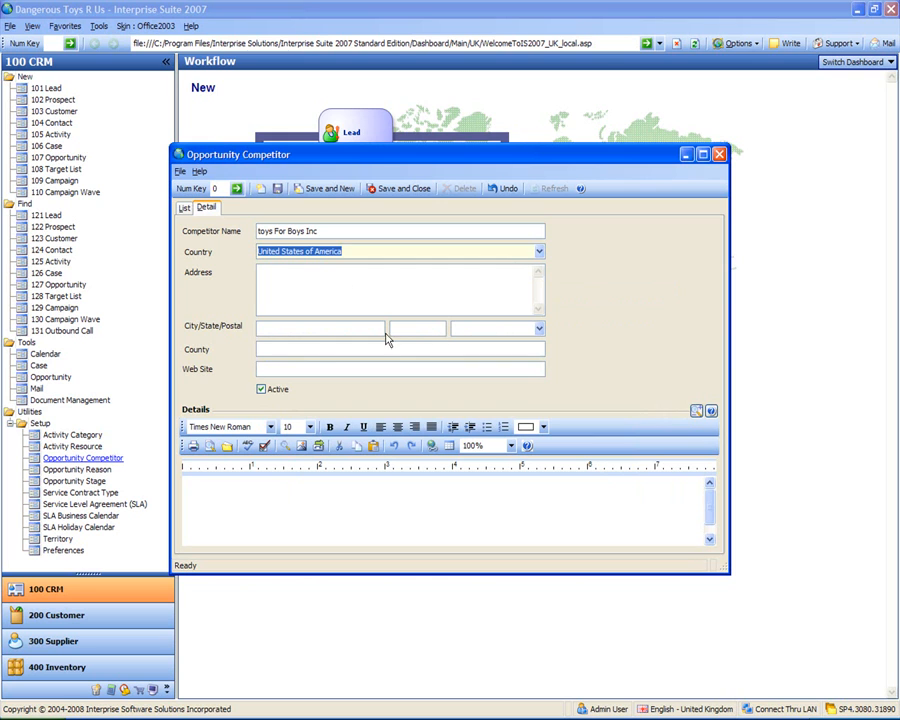
click(355, 251)
drag(356, 250, 57, 215)
key(Delete)
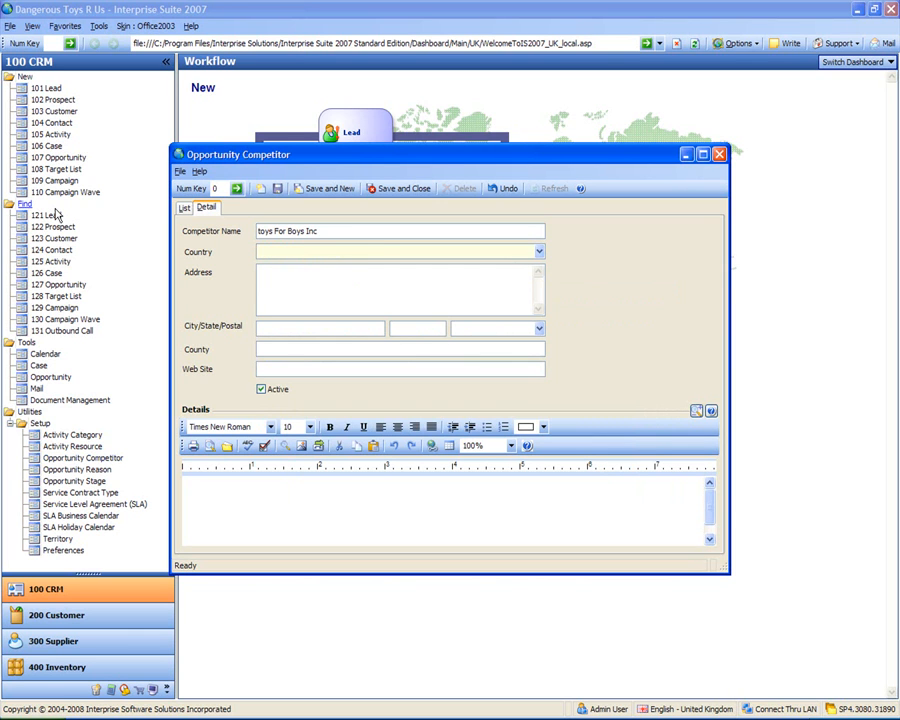
Step: Browse the Country lookup with all 237 countries loaded, then close it without choosing one
click(538, 254)
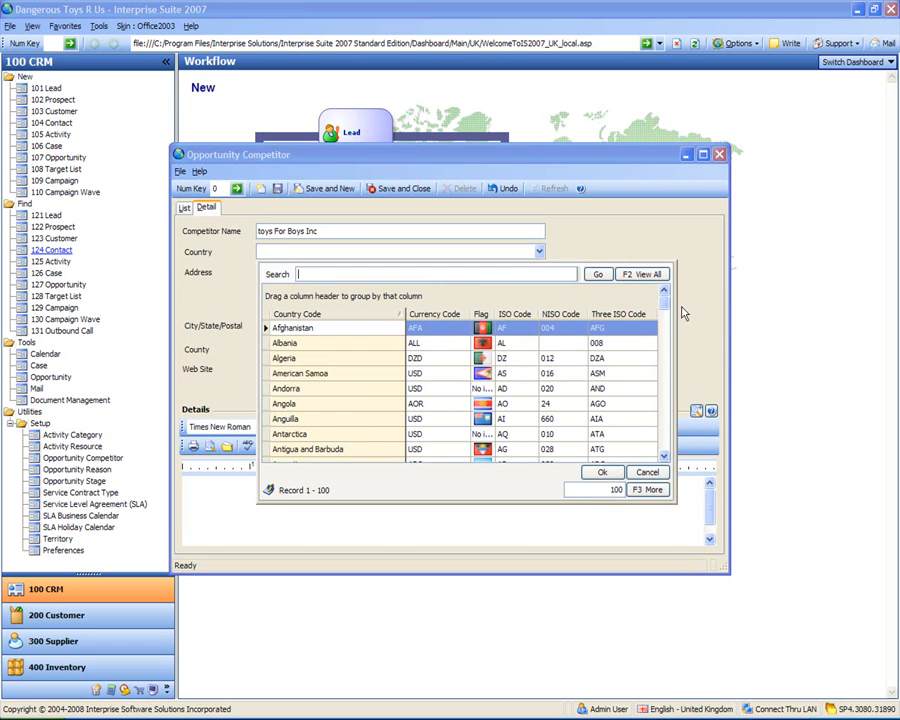
drag(664, 296, 667, 460)
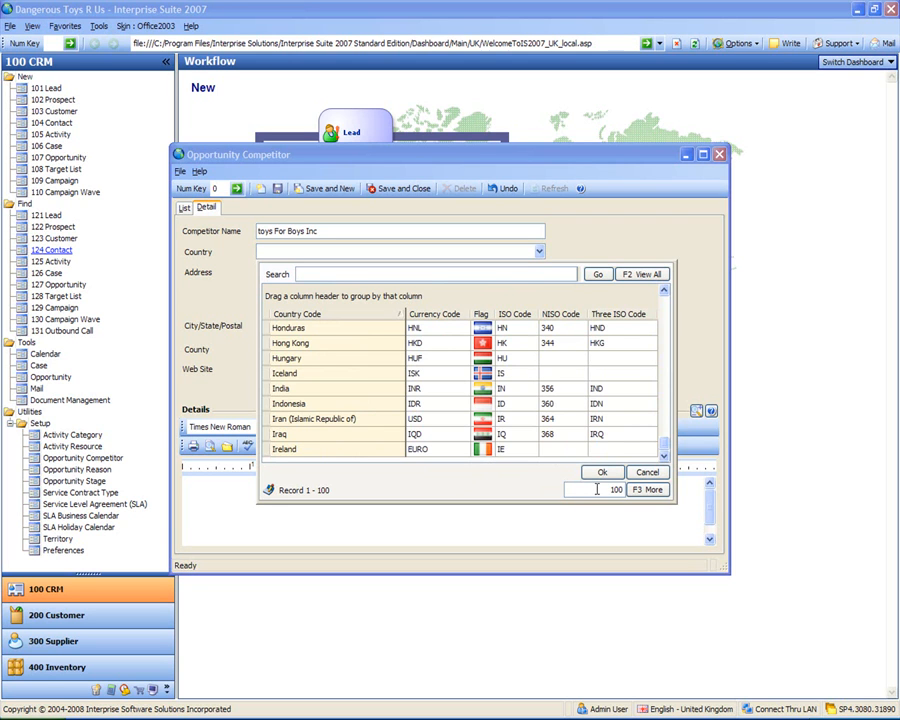
drag(597, 489, 620, 490)
click(346, 273)
click(637, 275)
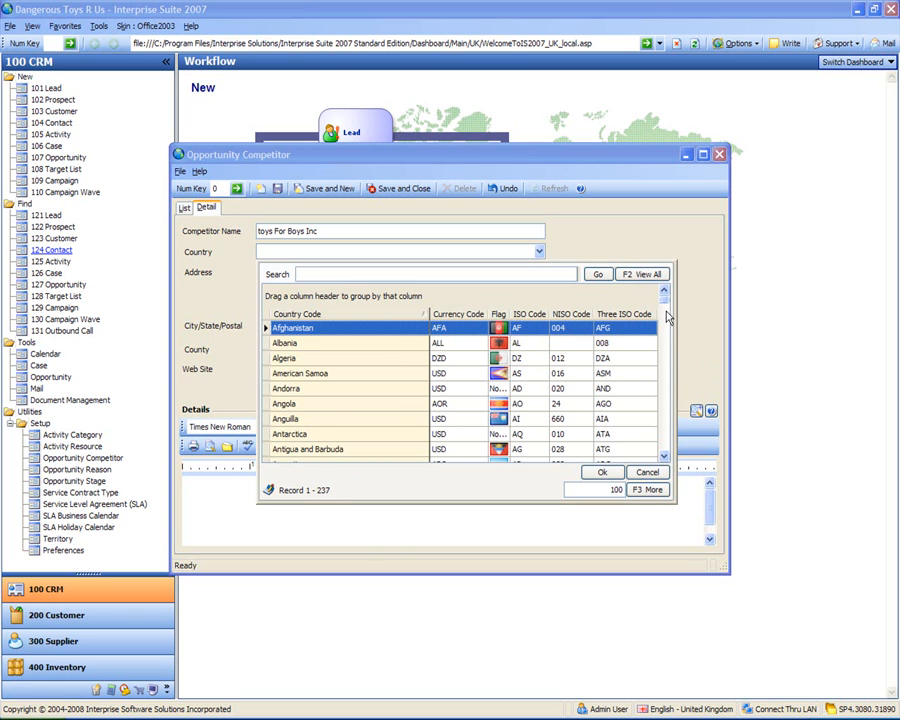
drag(665, 298, 671, 448)
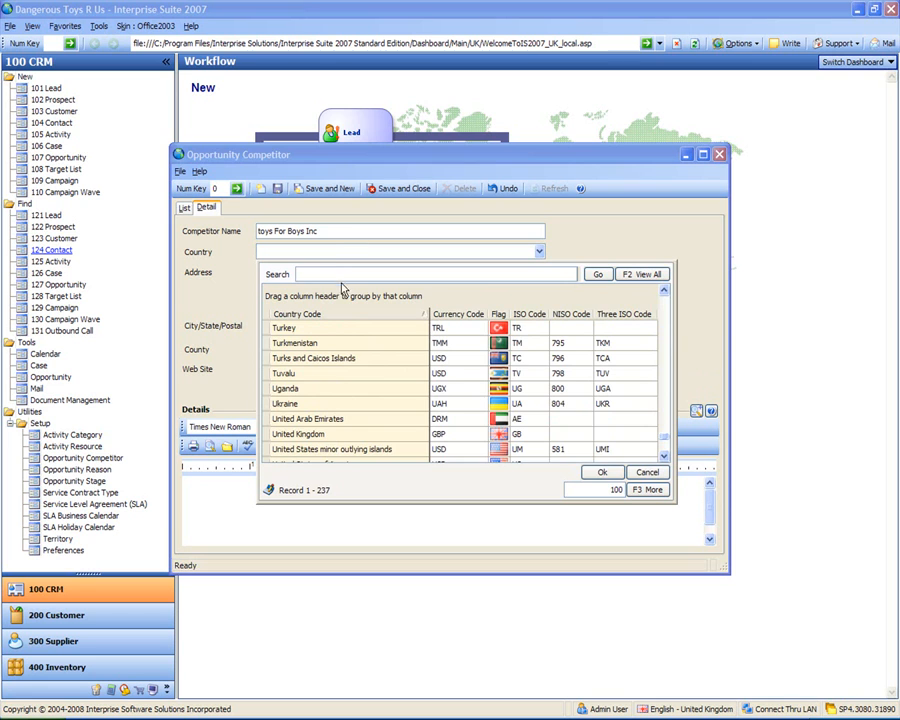
click(332, 253)
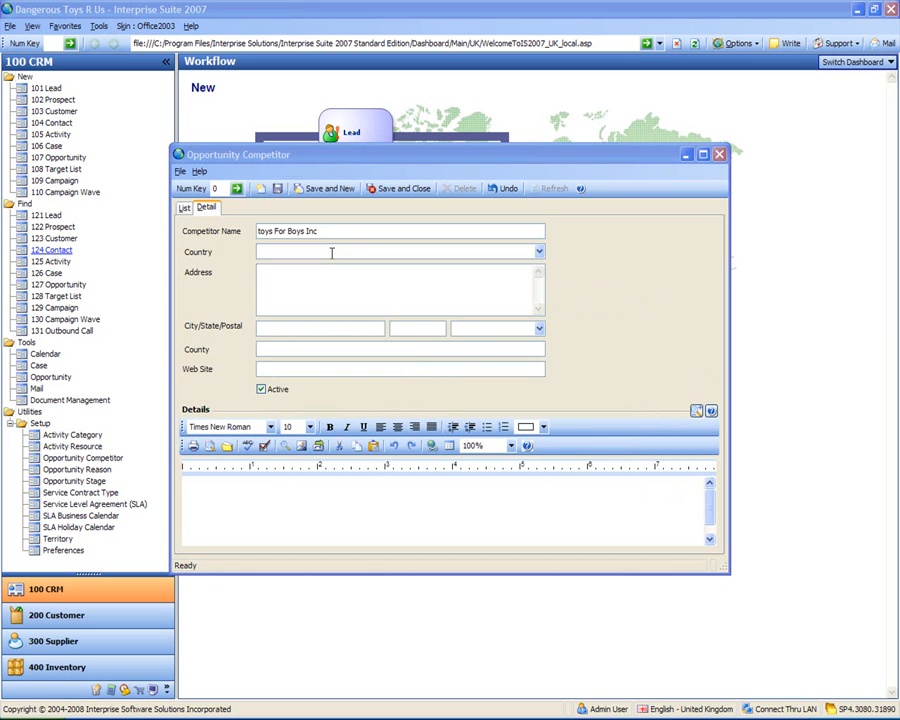
Step: Enter 'united states' as the country and accept United States of America from the matches
click(332, 253)
text(unit)
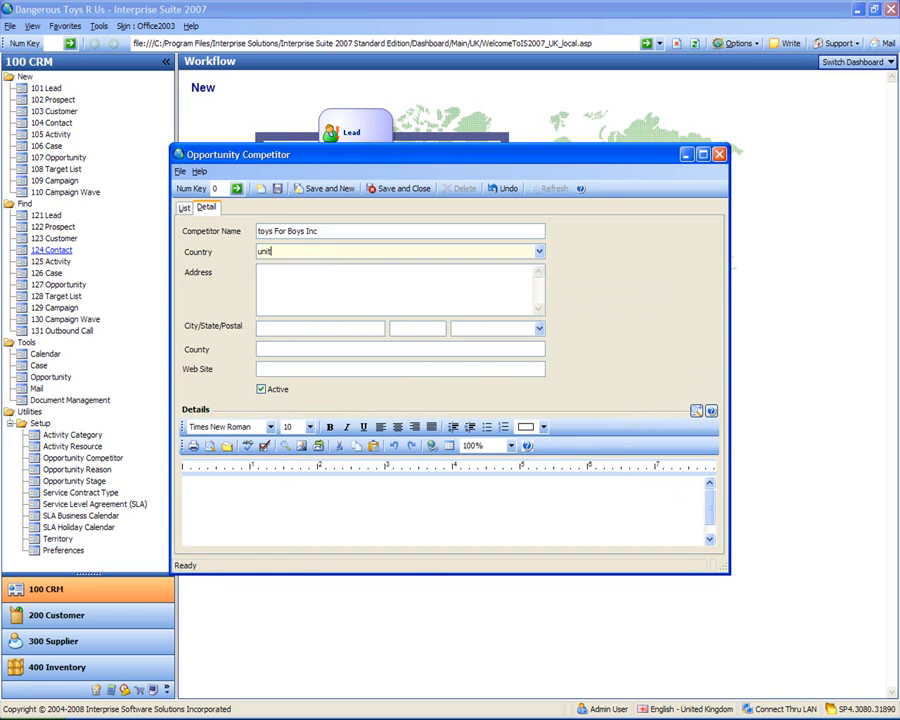
text(ed states)
key(Tab)
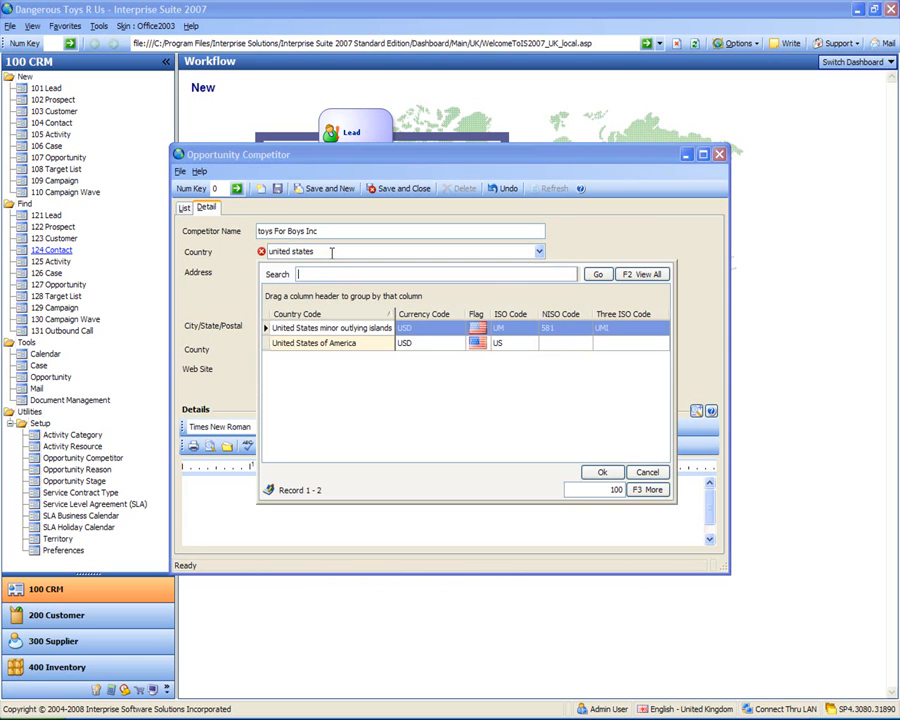
key(Down)
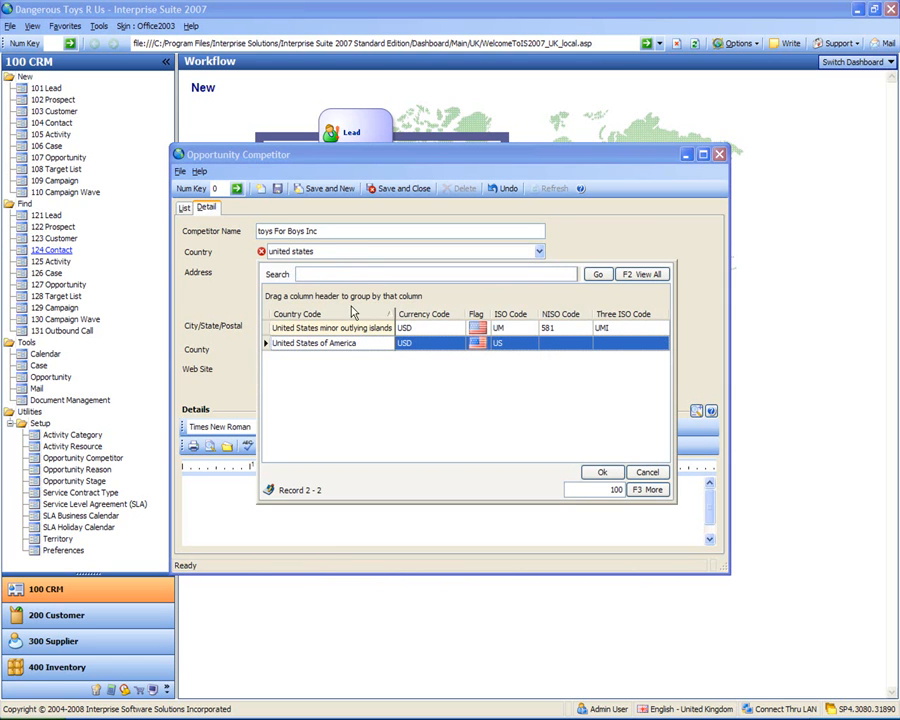
key(Return)
click(373, 285)
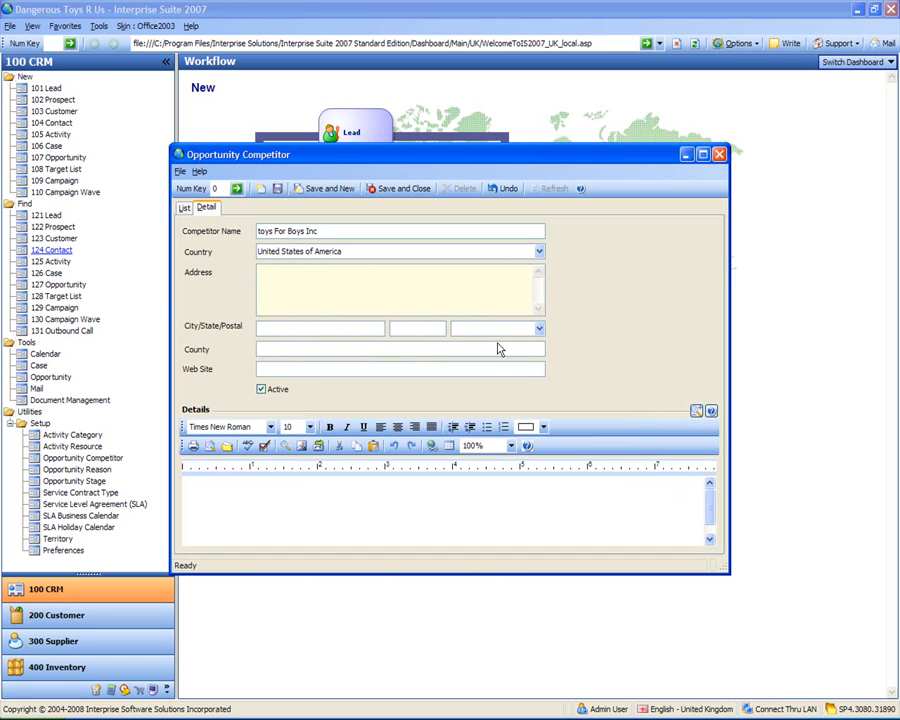
Step: Change the country to United Kingdom, then back to United States of America via the lookup
drag(362, 256, 158, 279)
text(united king)
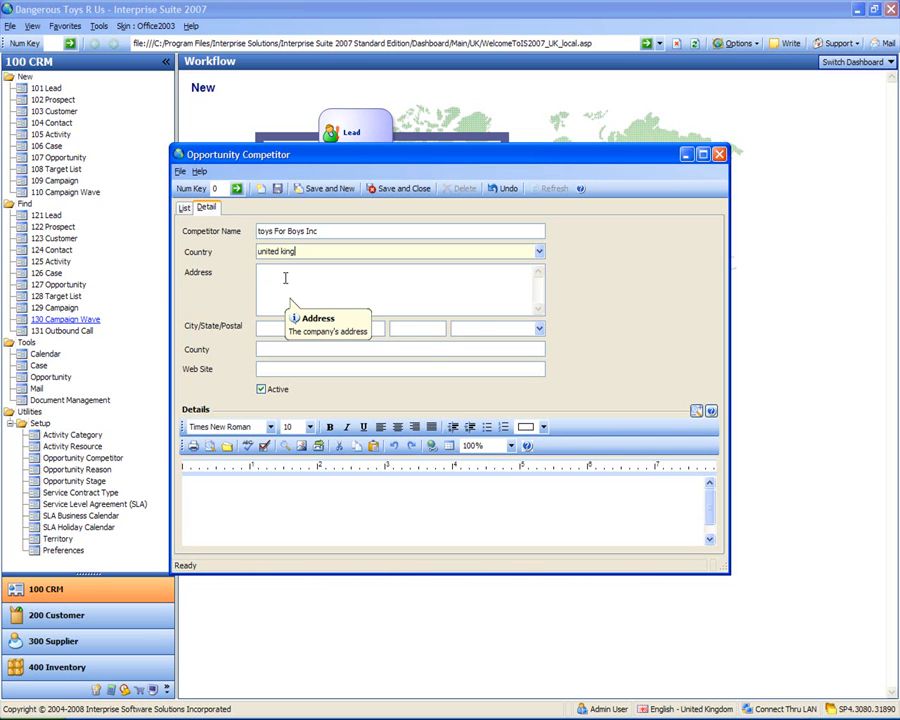
key(Tab)
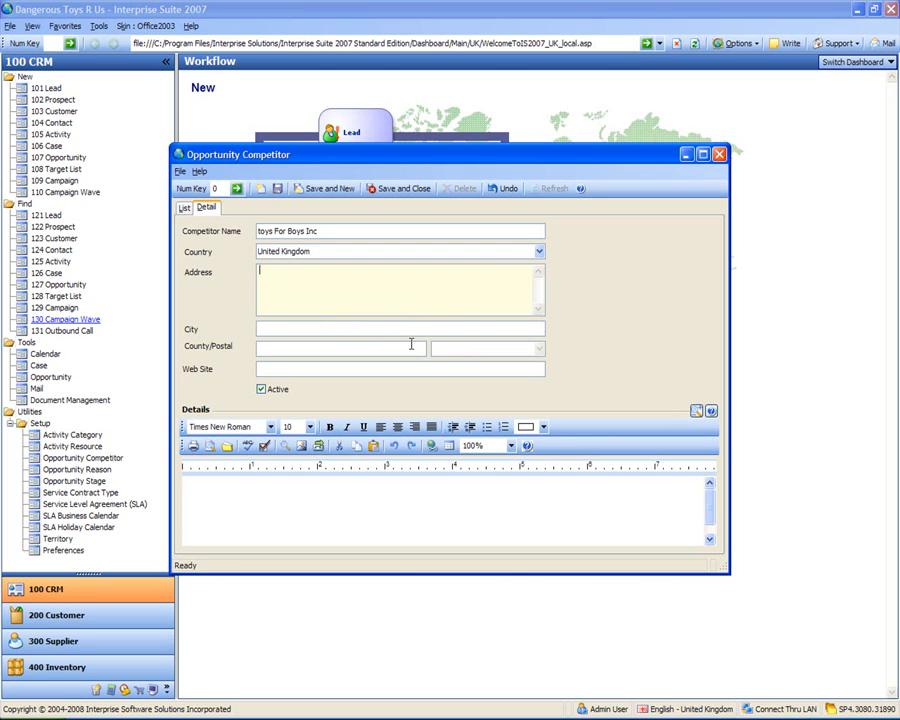
click(323, 251)
text(un)
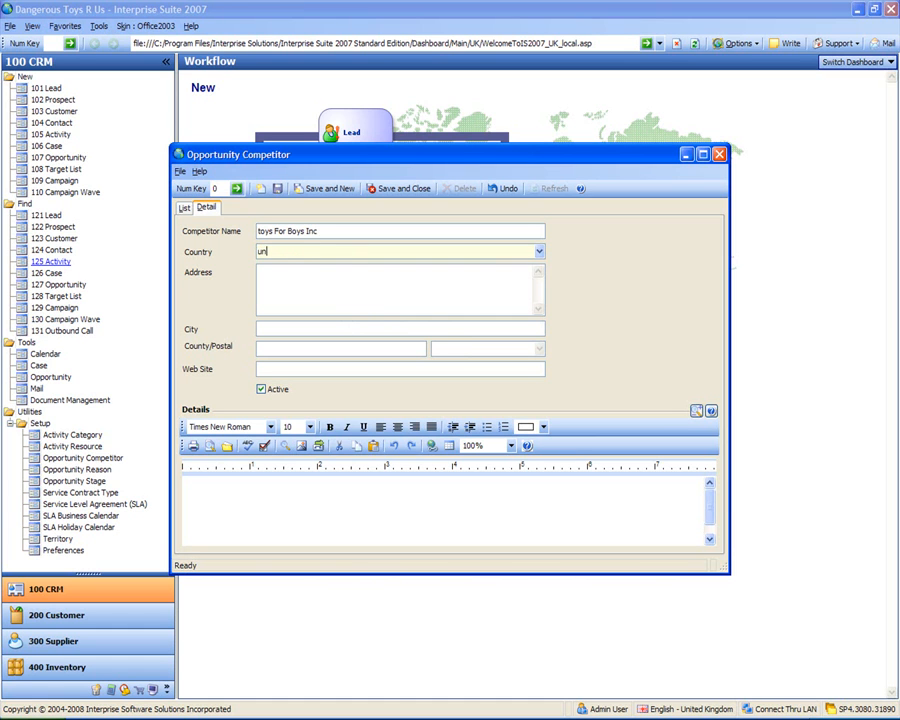
text(ited states)
key(Tab)
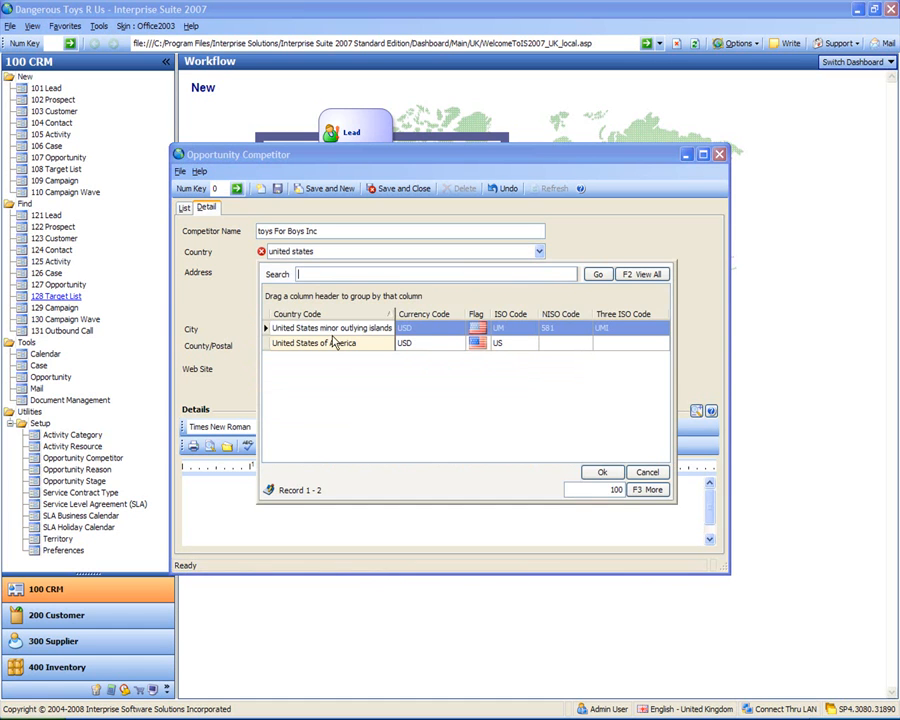
click(343, 344)
double_click(343, 344)
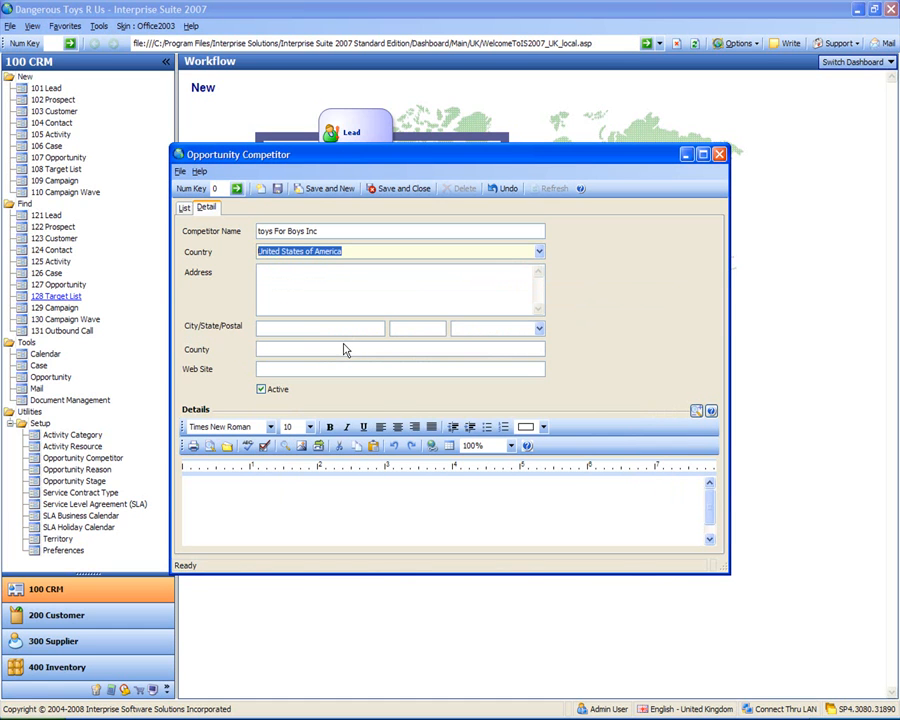
Step: Enter the address lines '1234 Toy Lane' and 'Toy Town'
click(381, 282)
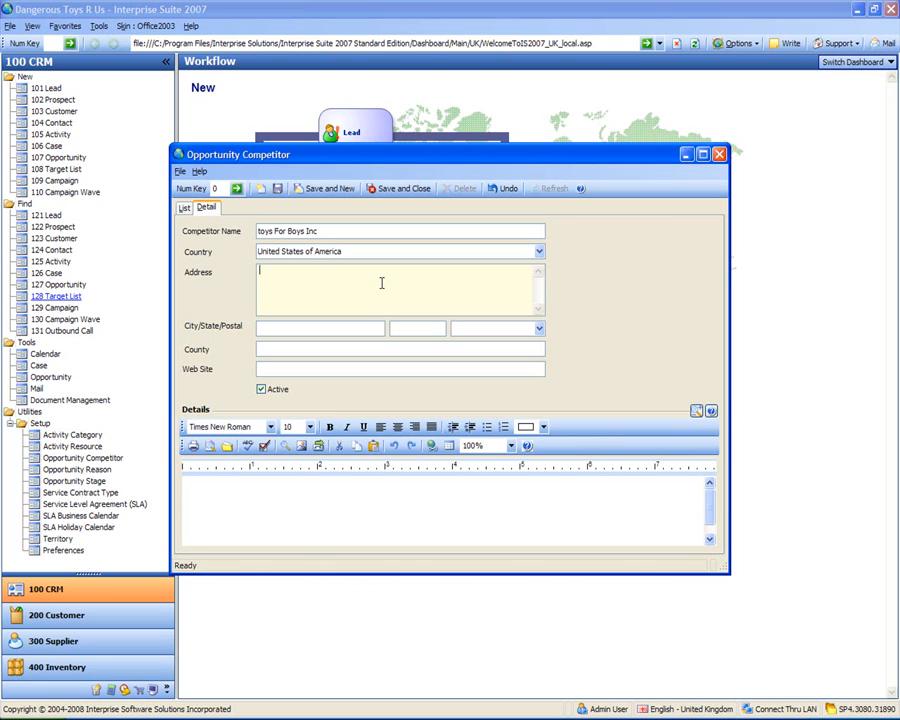
text(1234 Toy Lane)
key(Return)
text(Toy Town)
Step: Enter postal code 90210 so Beverly Hills, CA and Los Angeles county fill in
click(484, 328)
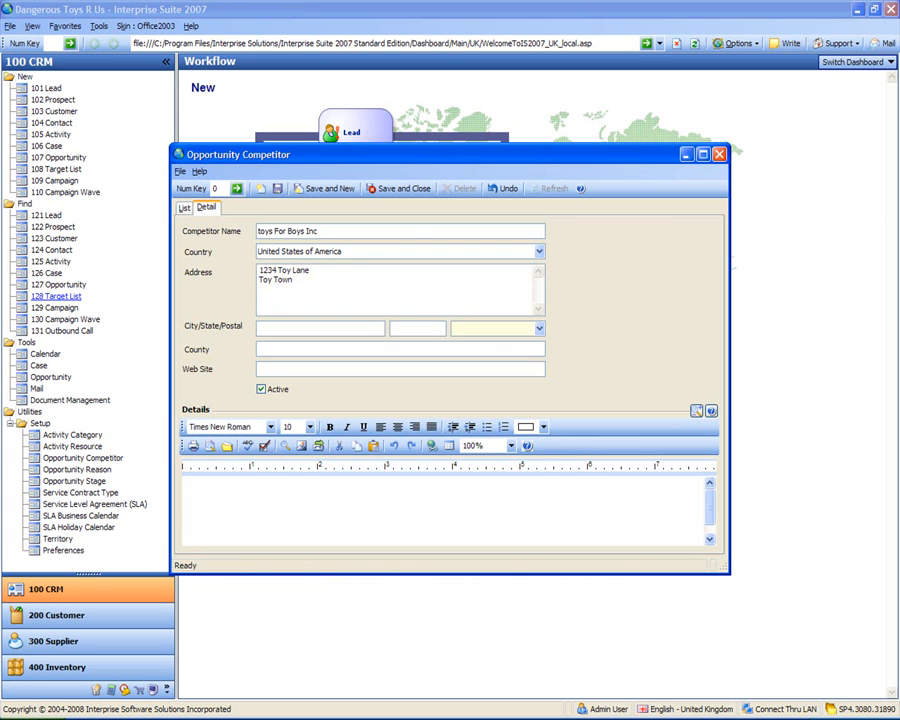
click(356, 250)
click(478, 331)
text(90210)
key(BackSpace)
key(BackSpace)
text(10)
key(Tab)
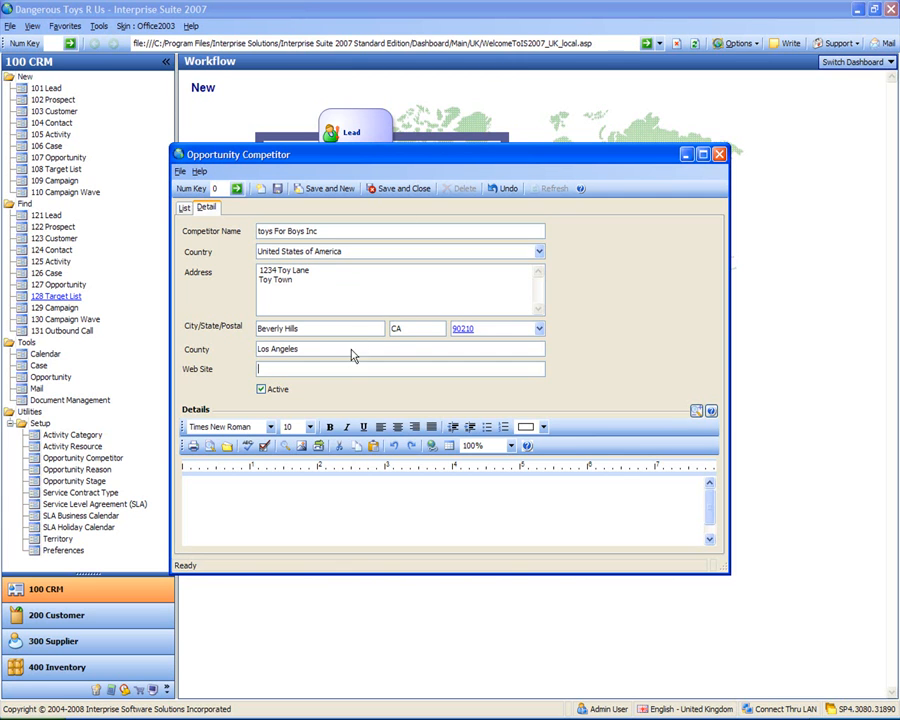
Step: Add the note 'Their Toys Kill' in the competitor's Details field
click(339, 487)
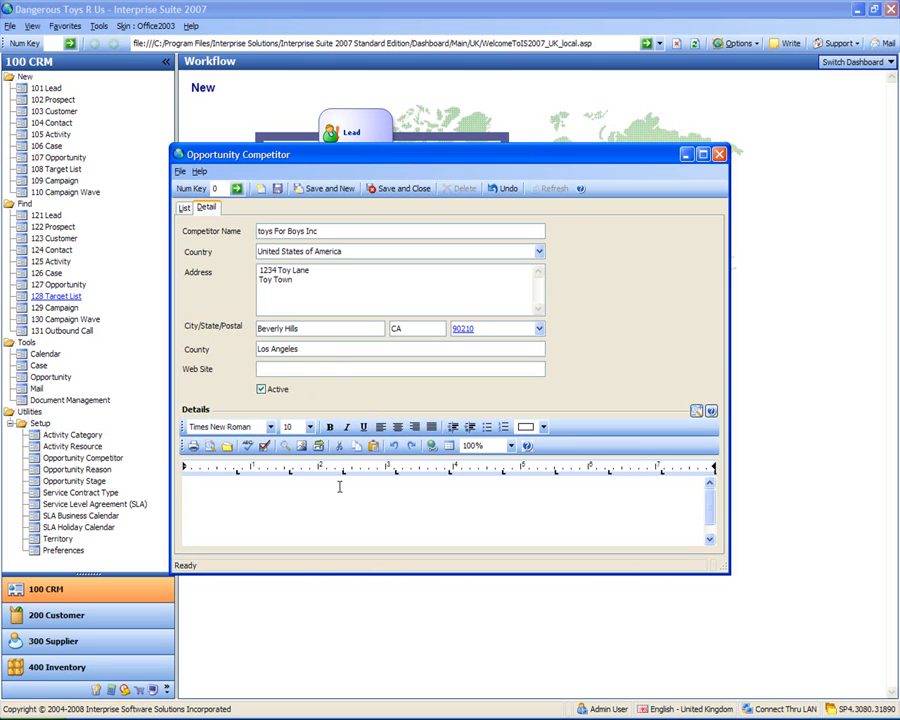
text(Th)
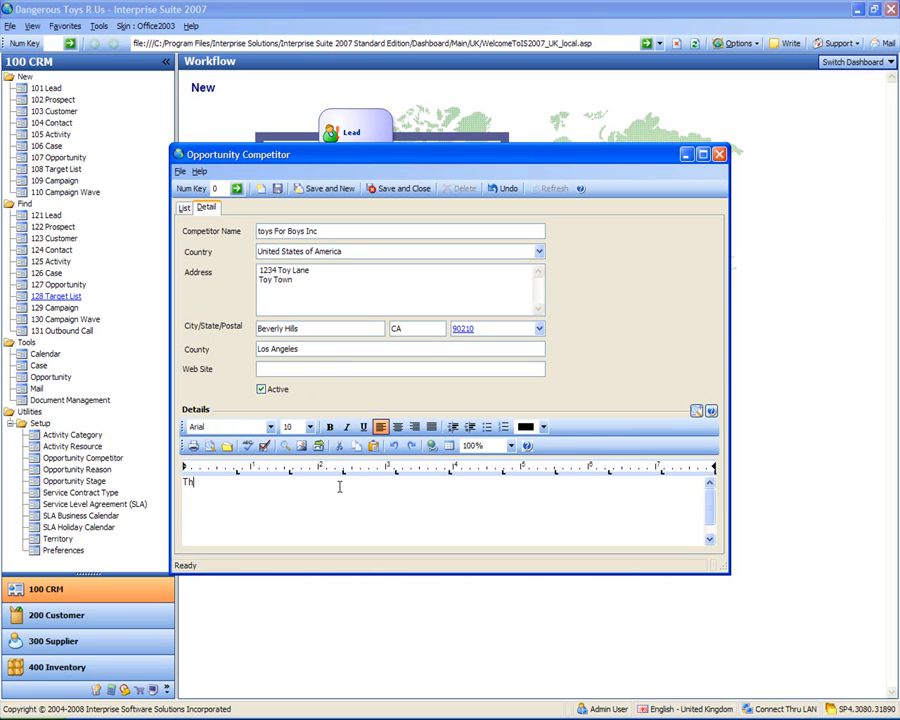
text(eir Toys Kill)
click(391, 289)
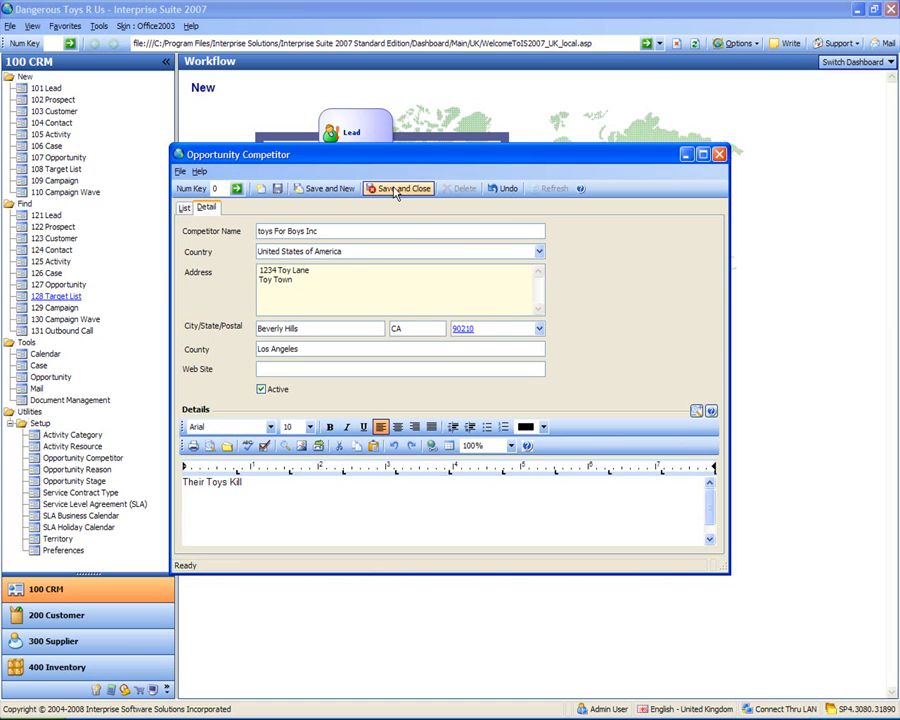
Step: Save the toys For Boys Inc competitor, check it in the List view, and close the window
click(281, 191)
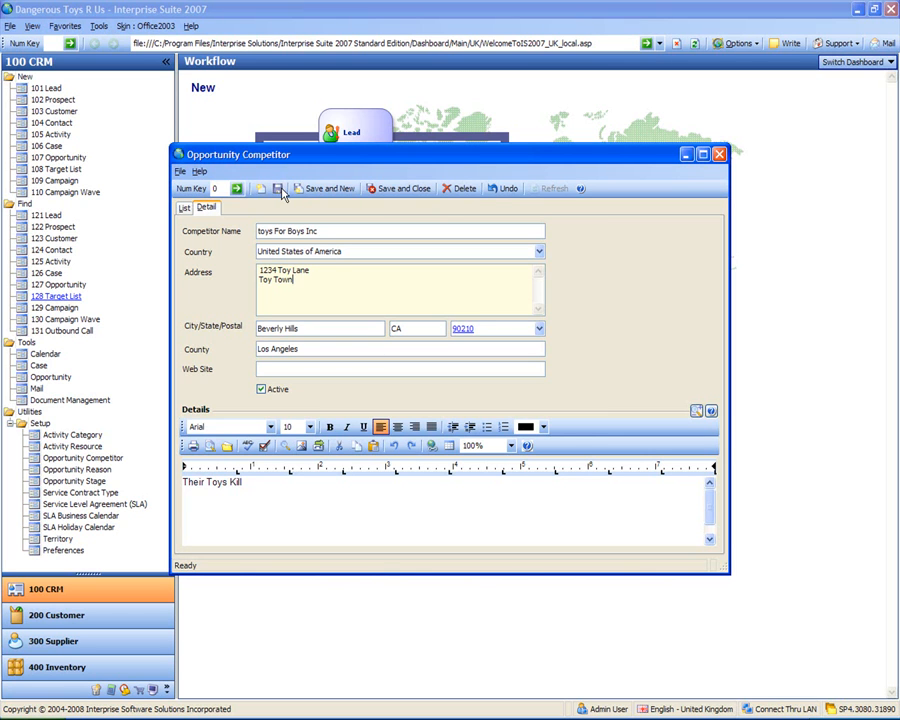
click(183, 209)
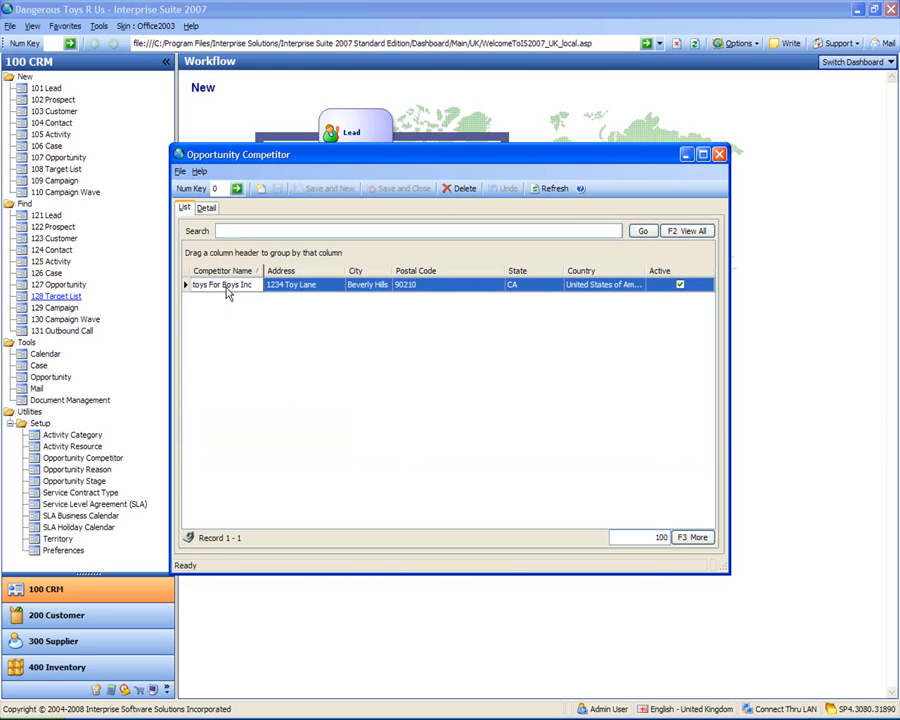
click(205, 209)
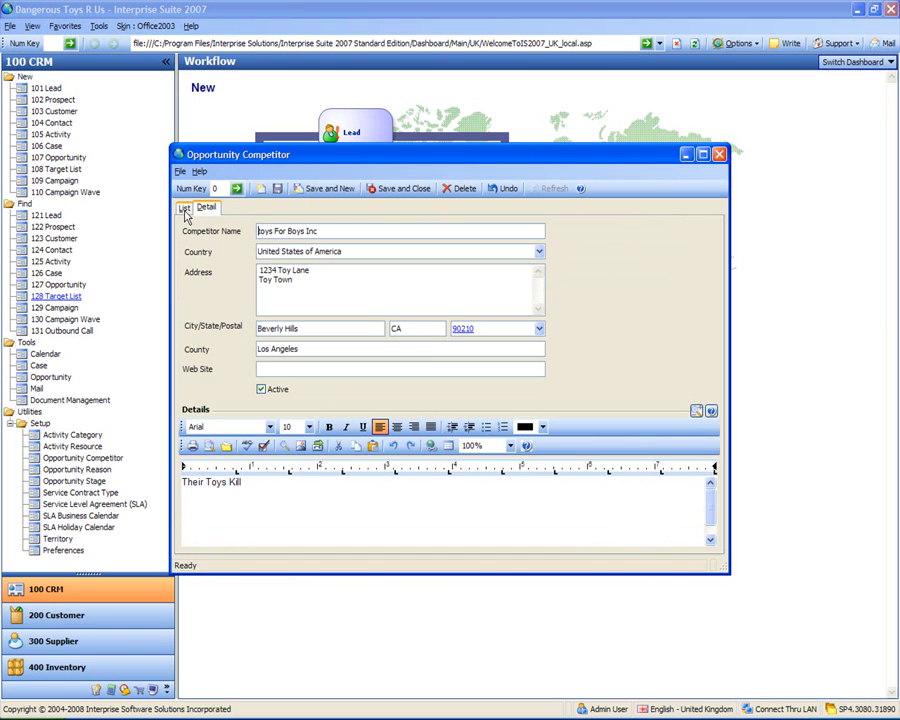
click(184, 209)
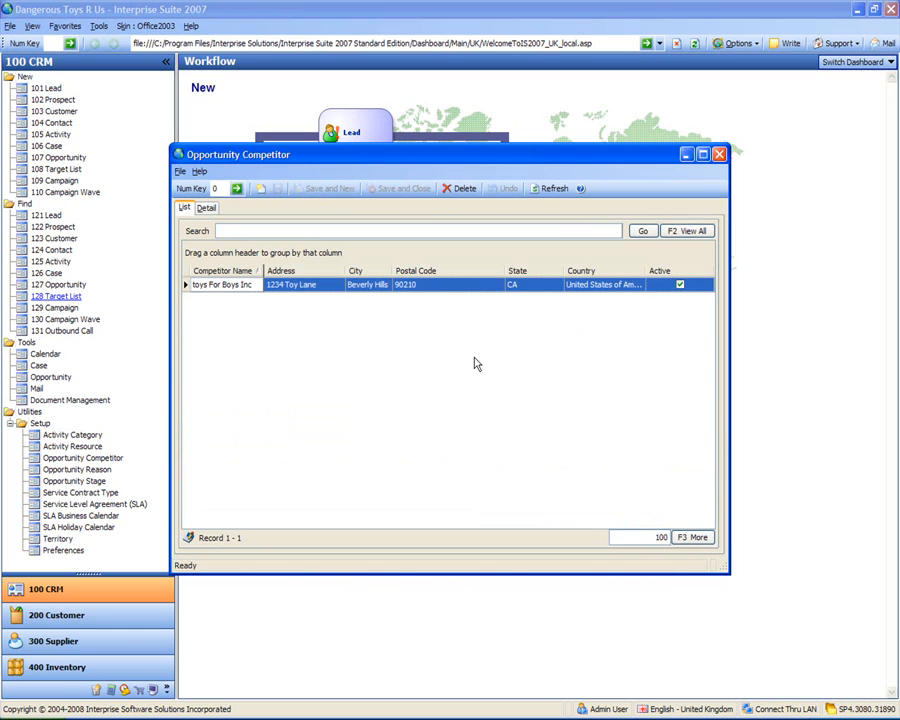
click(719, 155)
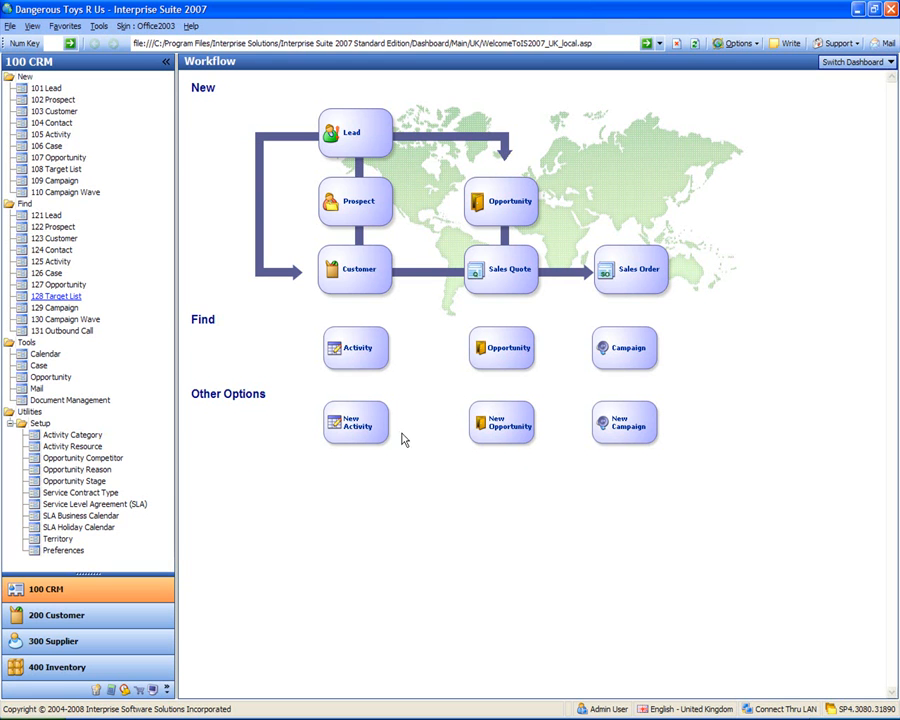
Step: Add a 'Not dangerous Enough' row in Opportunity Reason setup and save and close the list
click(69, 470)
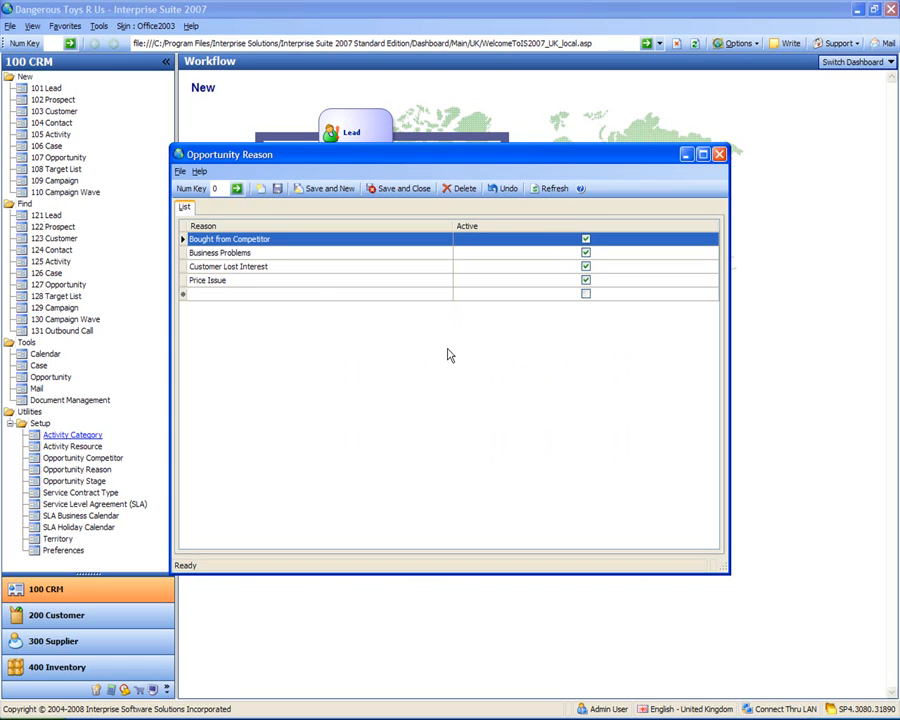
click(316, 294)
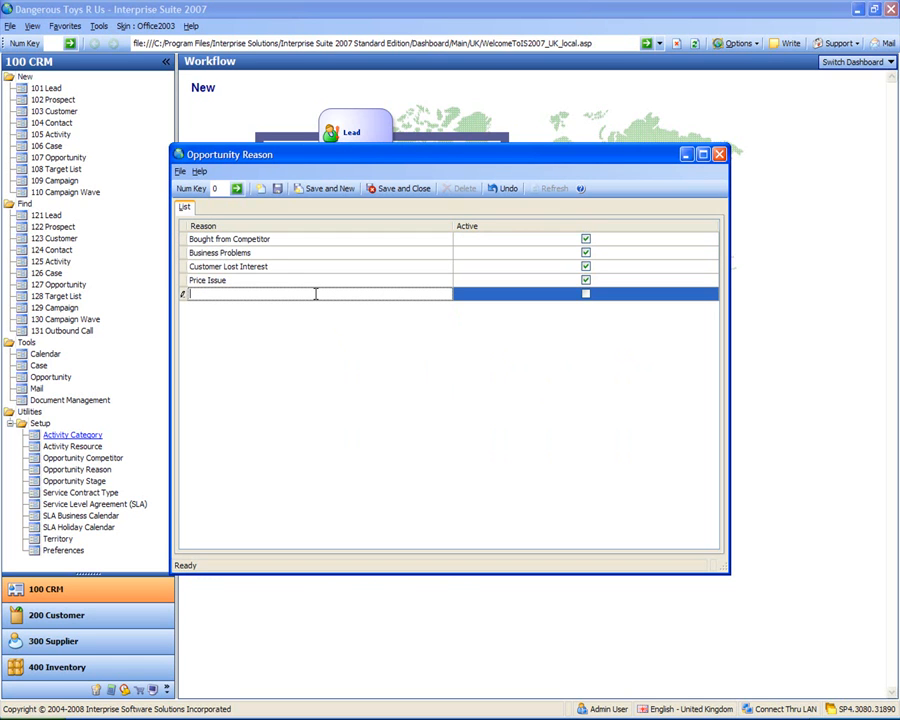
text(Not dangerous Enough)
click(317, 299)
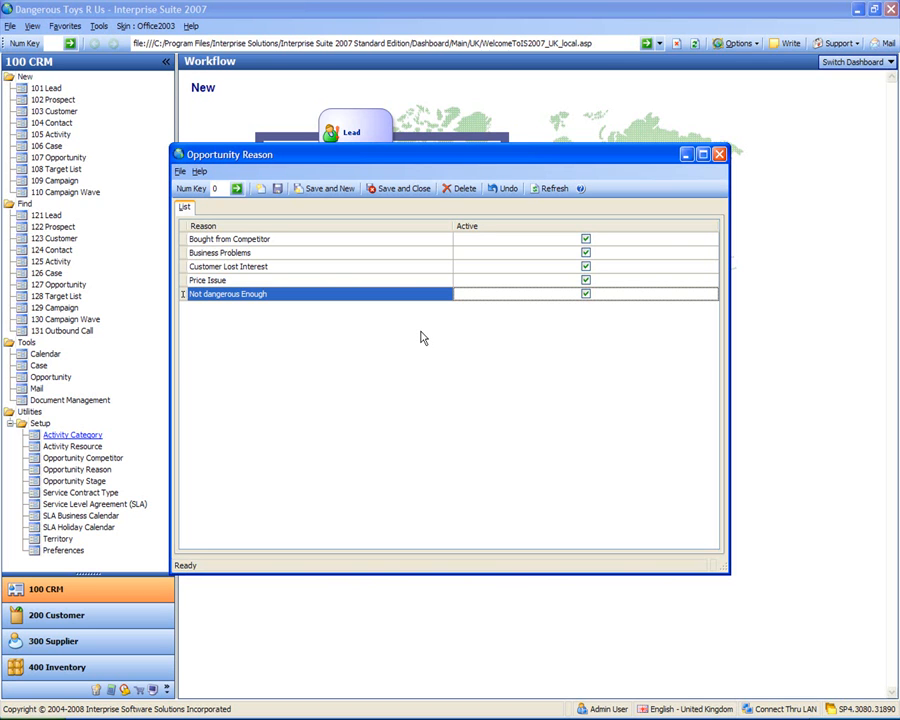
click(400, 188)
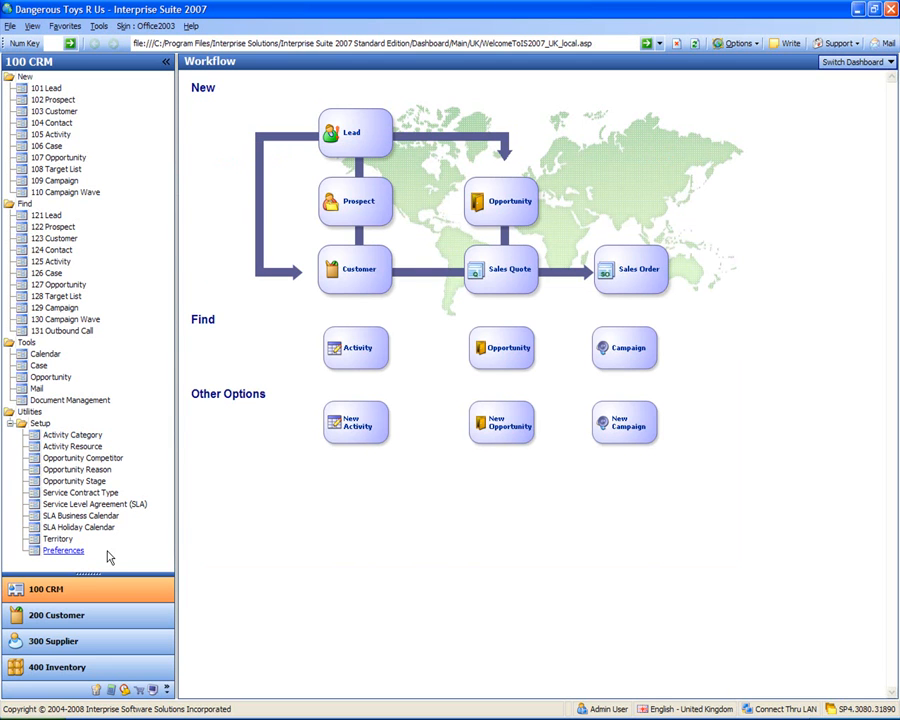
click(72, 481)
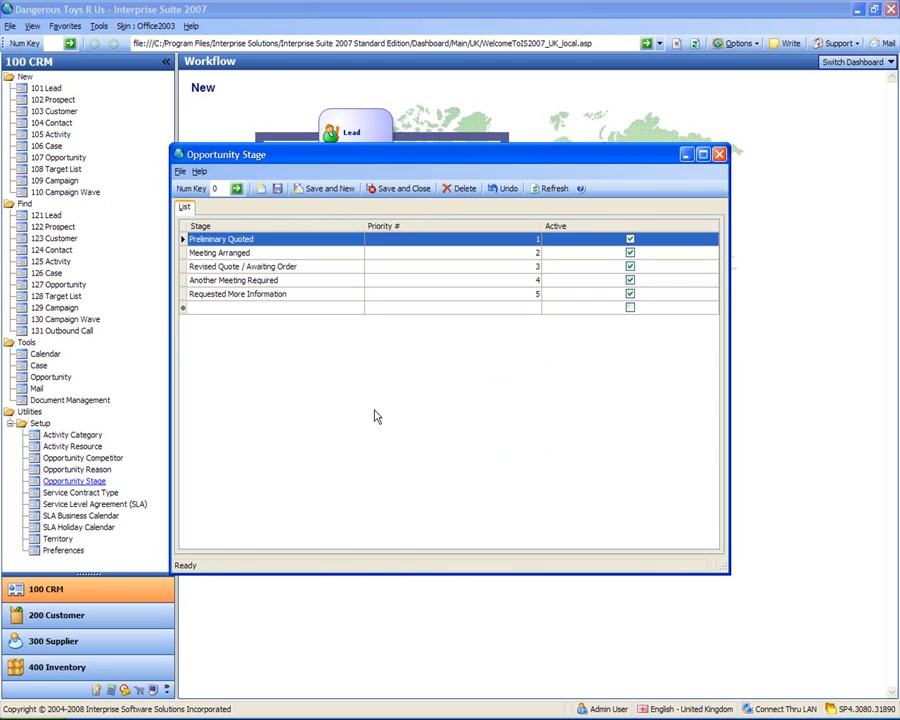
click(313, 308)
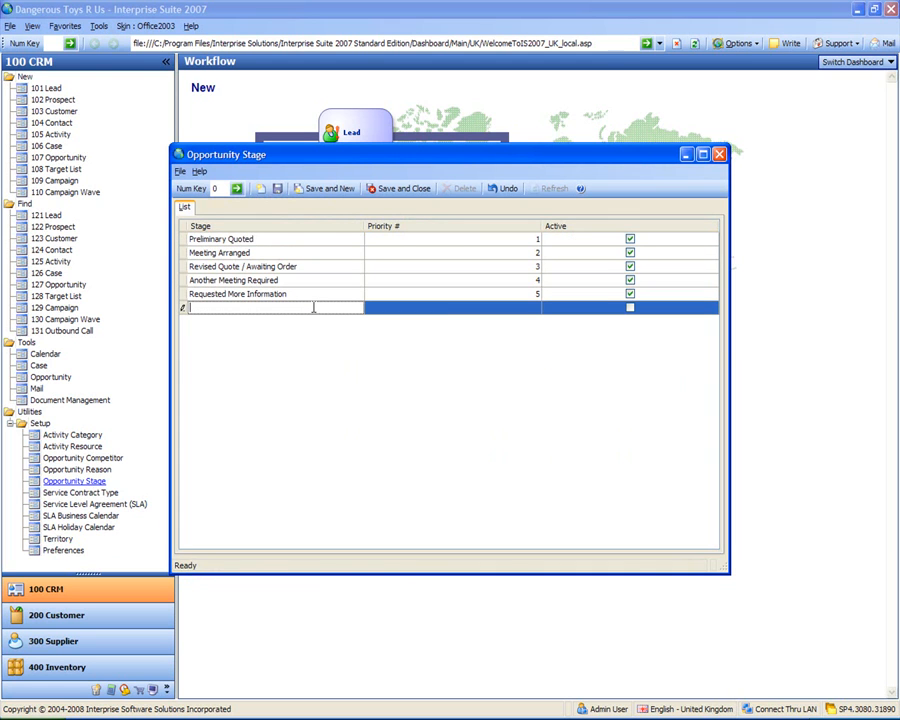
text(Customer Playing The Toy)
key(Tab)
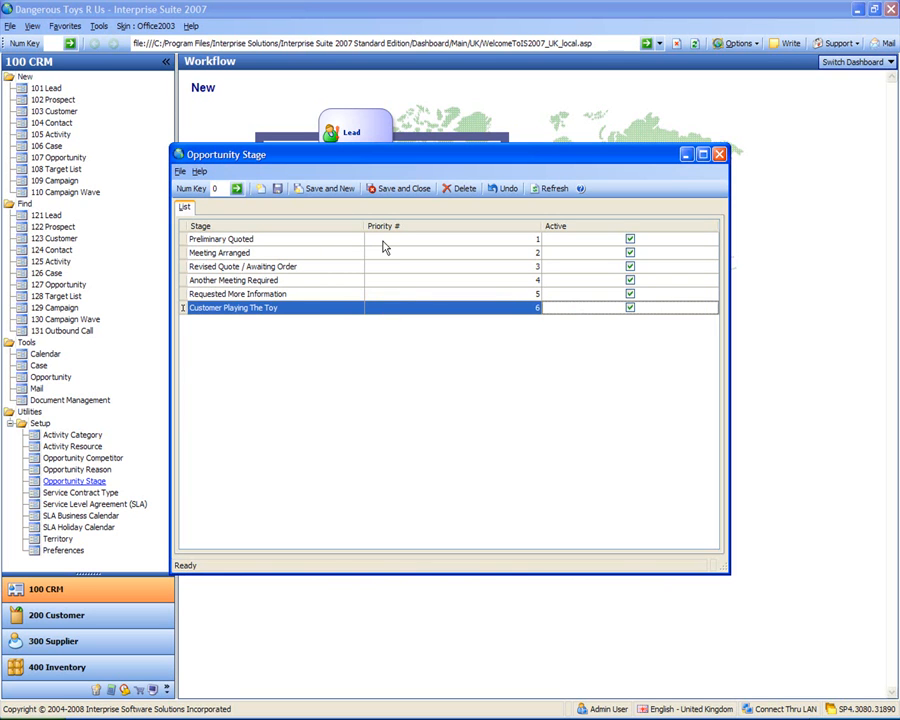
click(407, 192)
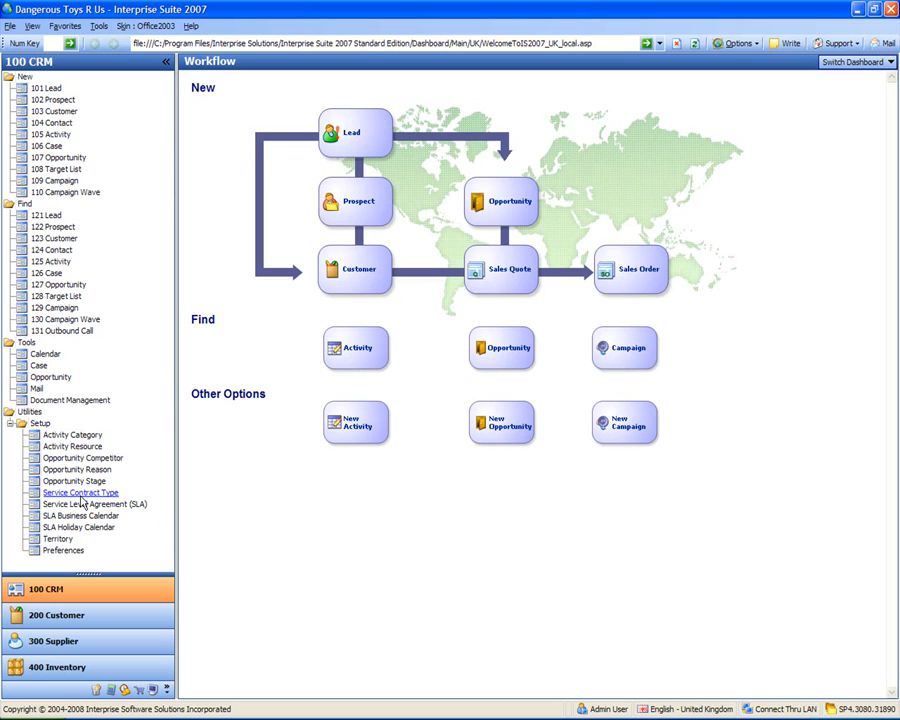
Step: Add an active 'Everything Is Charegable' row to the Service Contract Type list
click(58, 492)
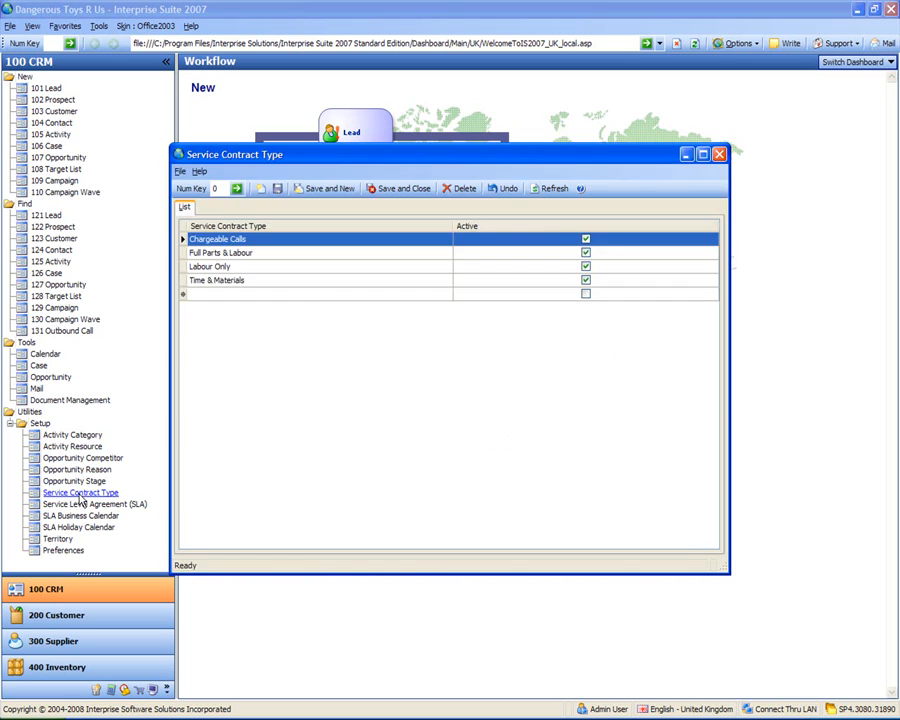
click(296, 294)
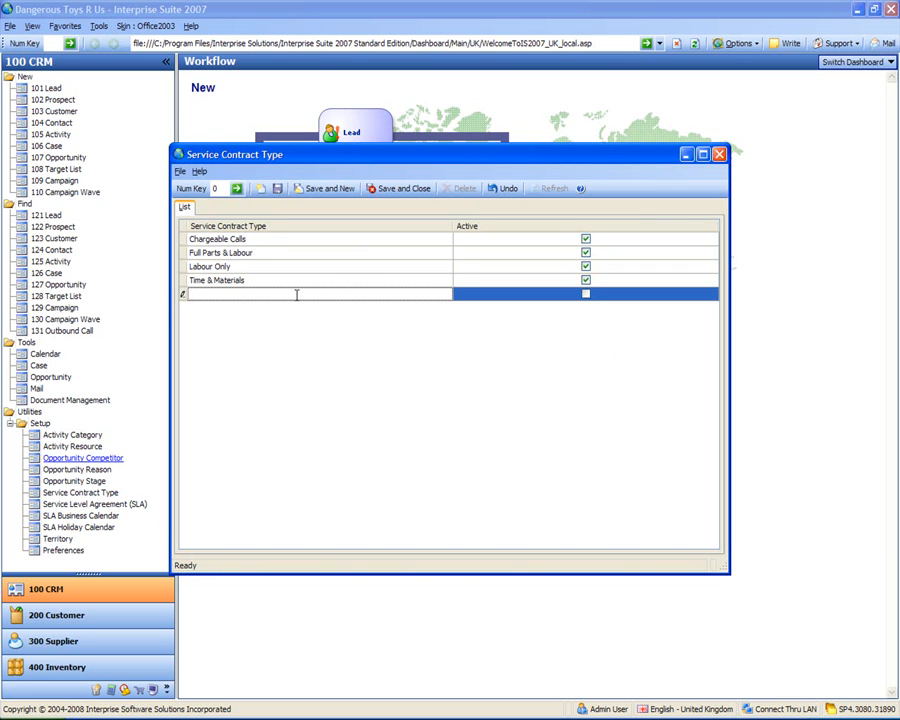
text(Everything Is Charegable)
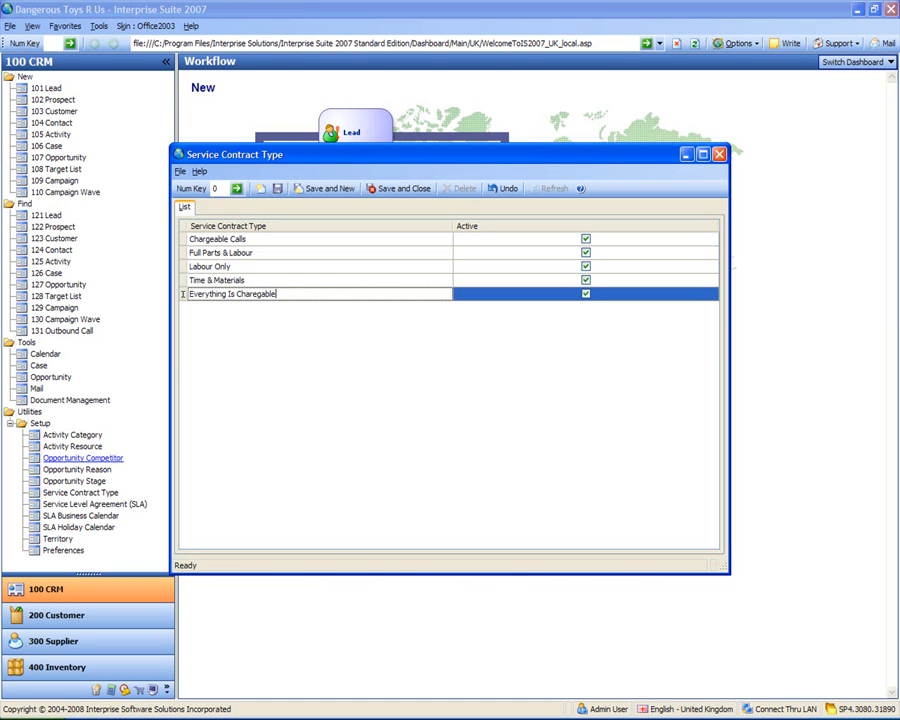
click(297, 300)
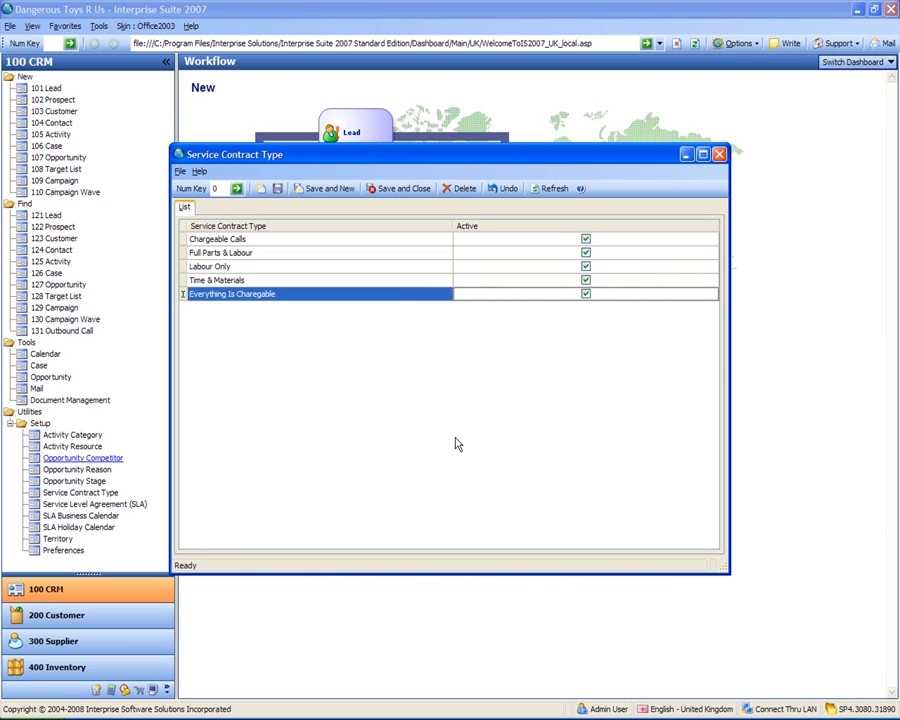
Step: Delete the Time & Materials service contract type
right_click(237, 283)
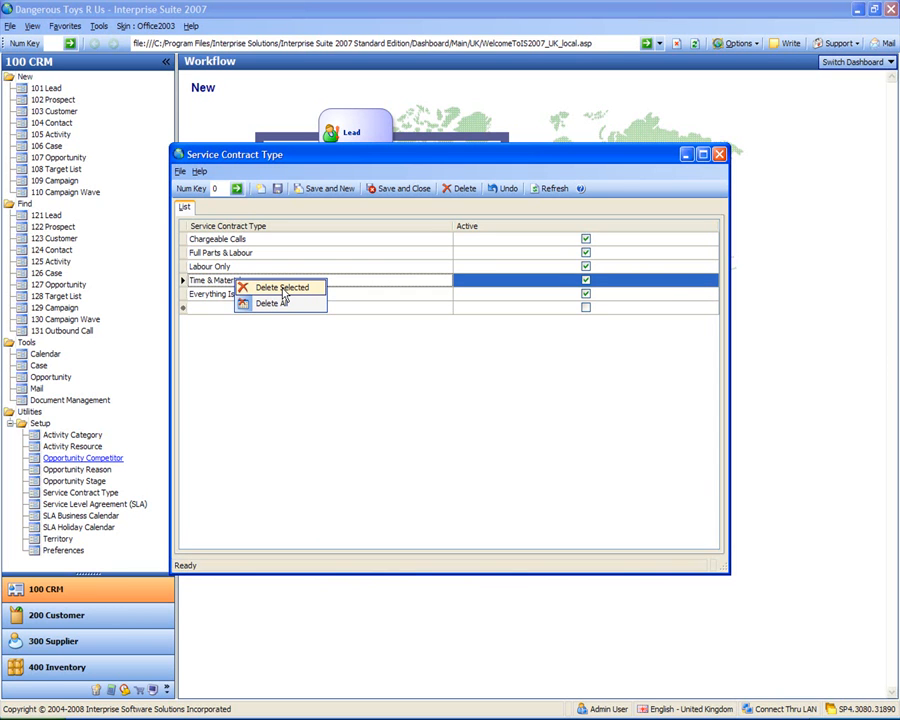
click(283, 290)
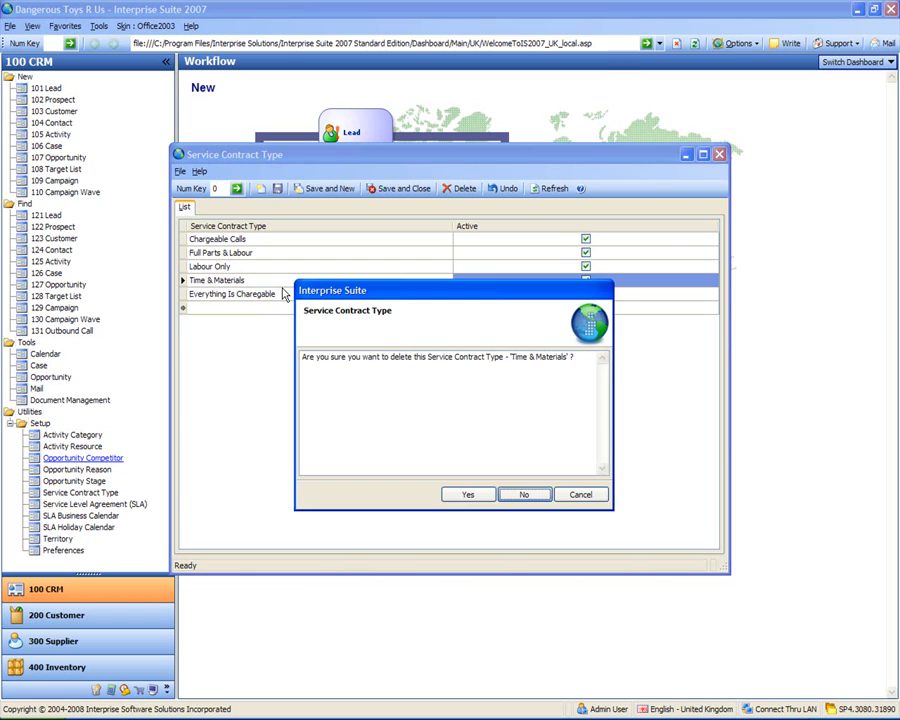
click(468, 497)
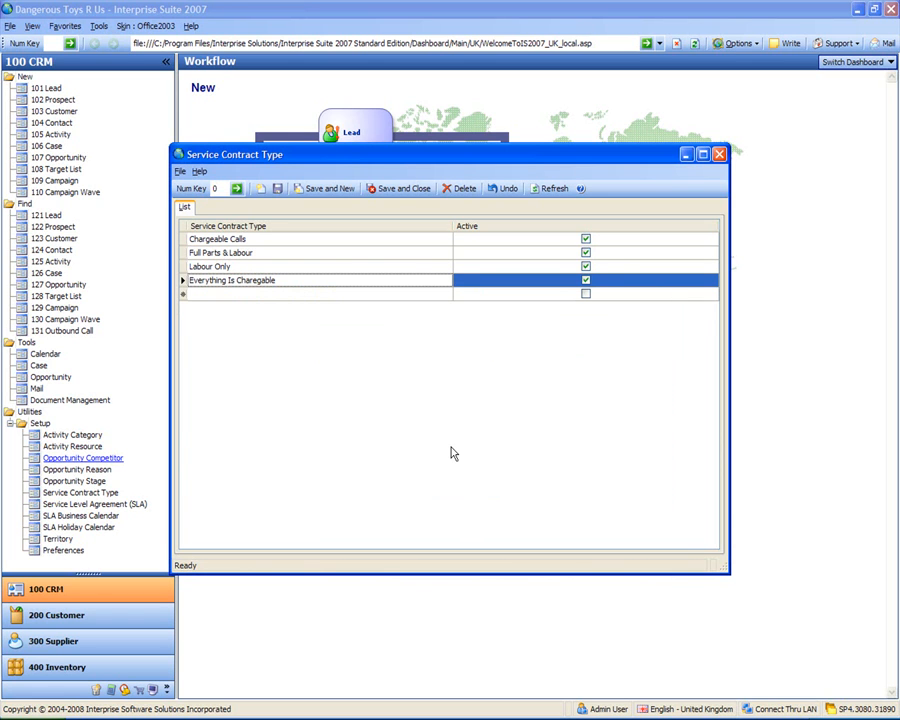
click(337, 295)
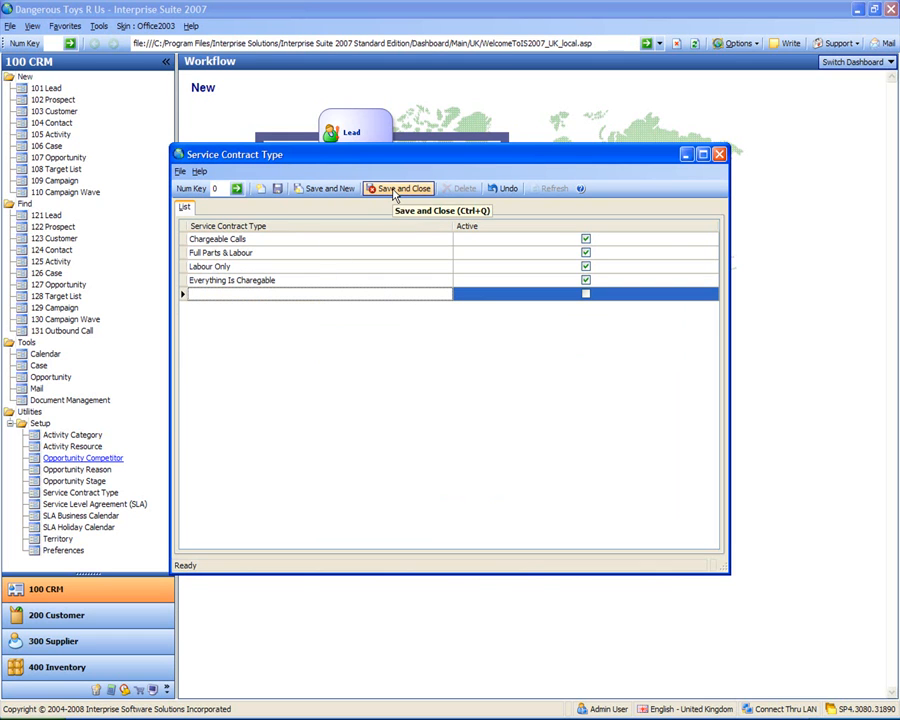
Step: Keep Labour Only and Full Parts & Labour, then save and close the contract type list
click(301, 267)
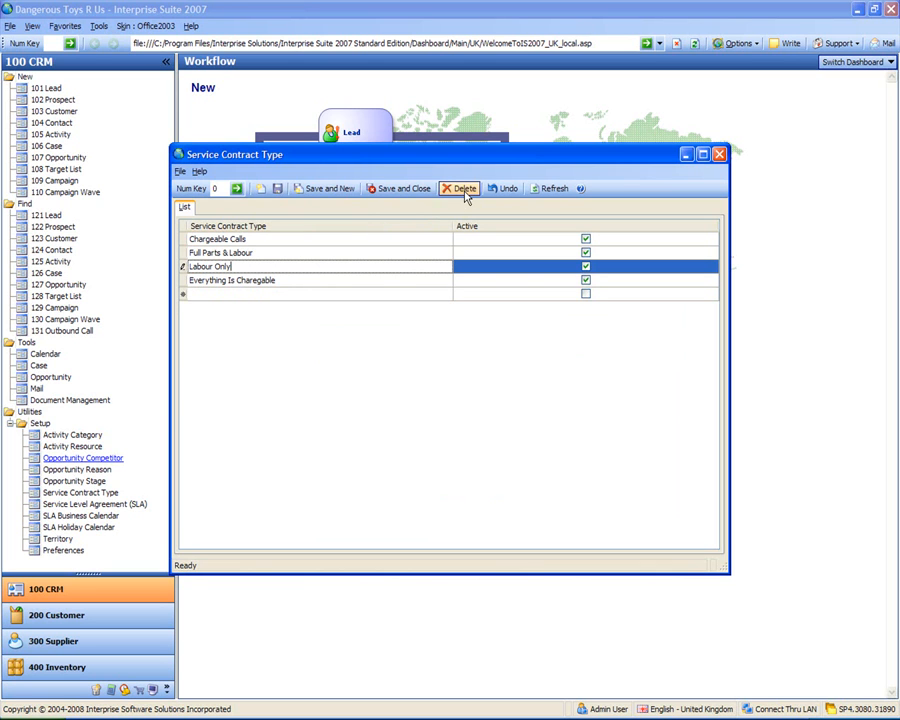
click(257, 256)
right_click(260, 256)
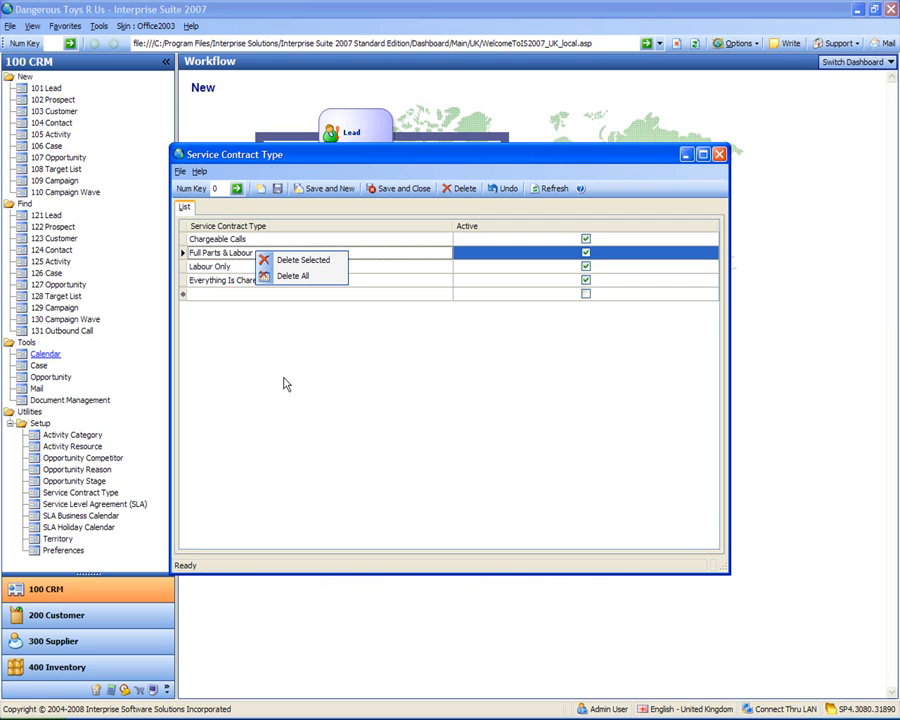
click(239, 373)
click(578, 268)
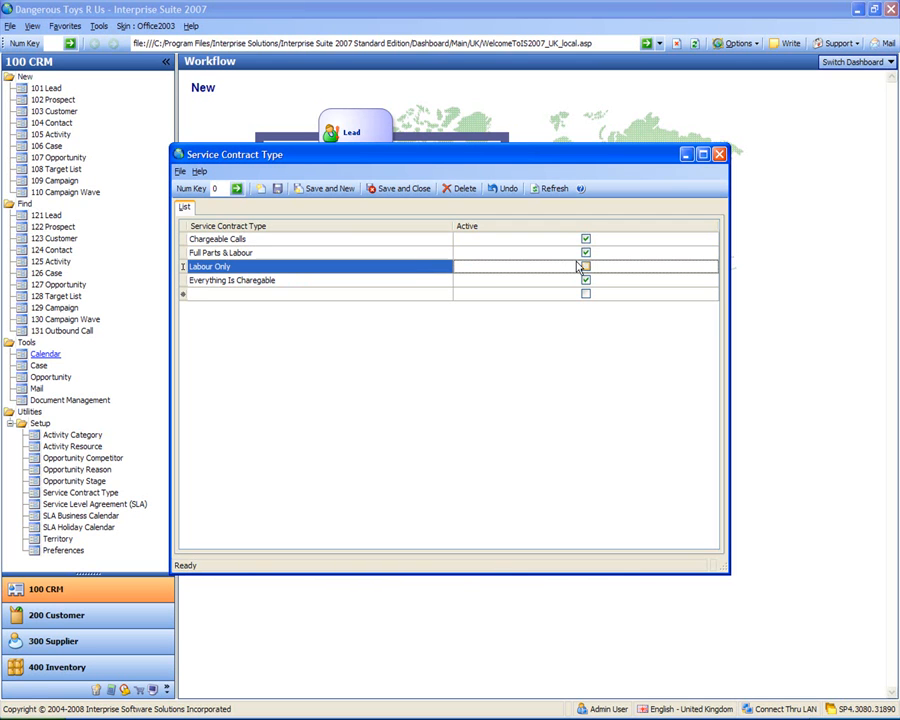
click(405, 188)
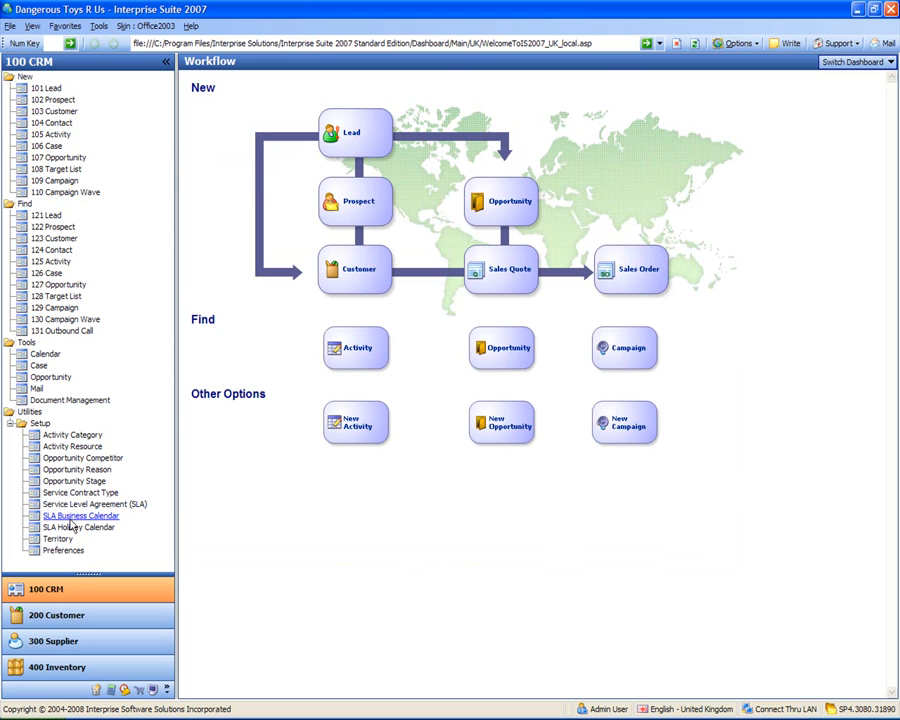
Step: From SLA Business Calendars, create a new calendar named 'Live To Work Business Calendar'
click(70, 517)
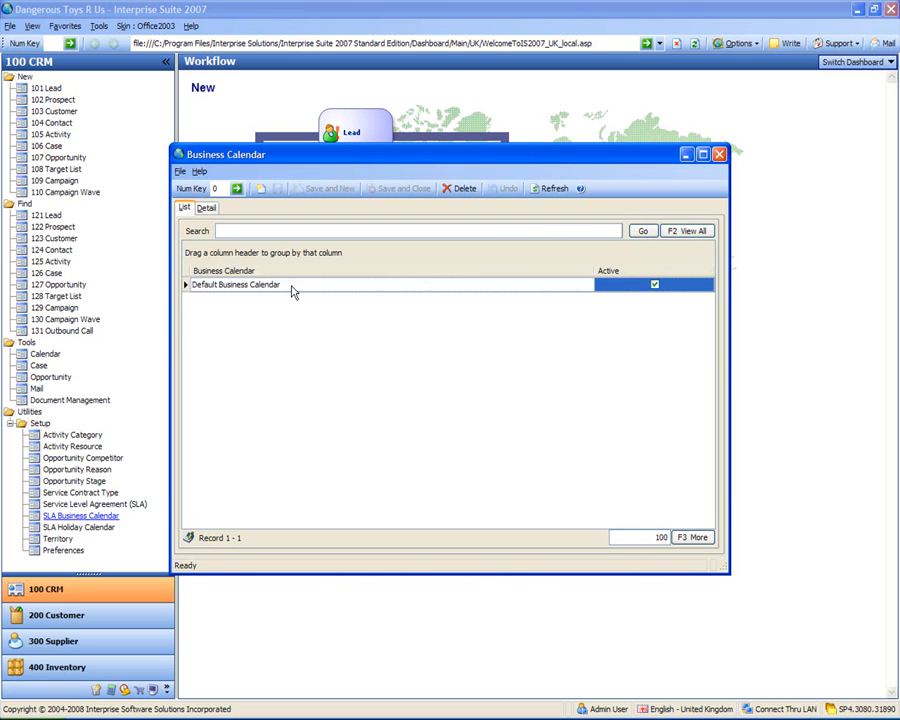
click(233, 289)
click(259, 190)
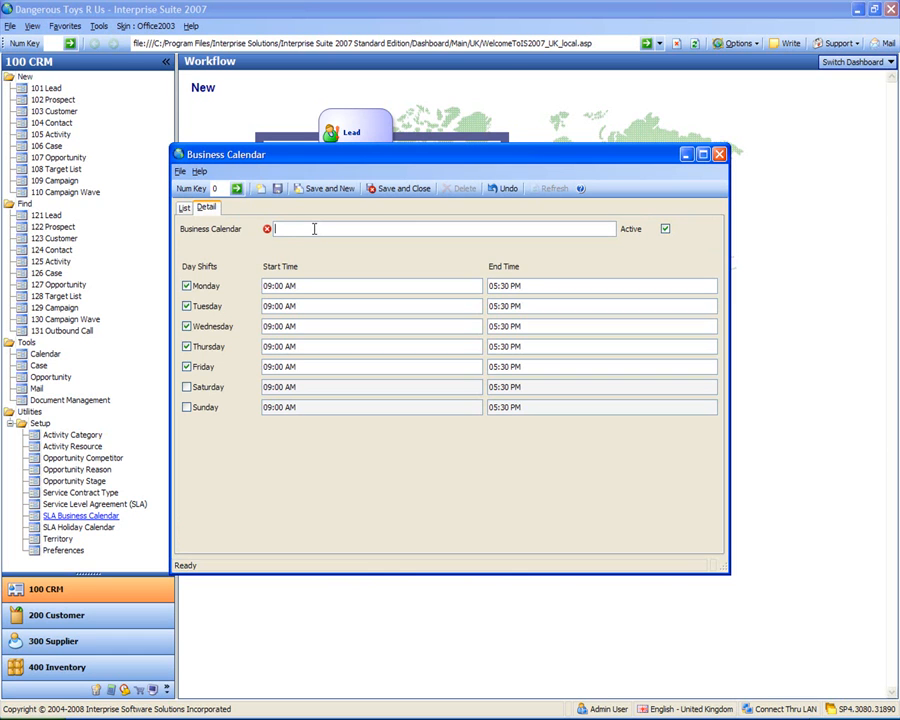
text(Lived To)
key(BackSpace)
key(BackSpace)
key(BackSpace)
key(BackSpace)
key(BackSpace)
text(To Work Business Cla)
key(BackSpace)
key(BackSpace)
text(alendar)
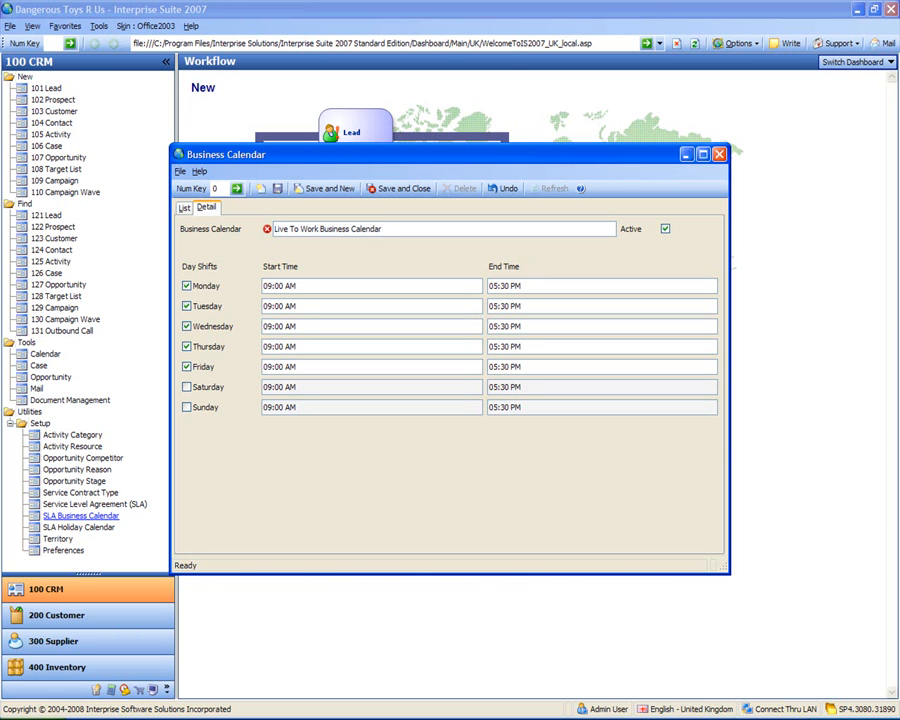
key(Tab)
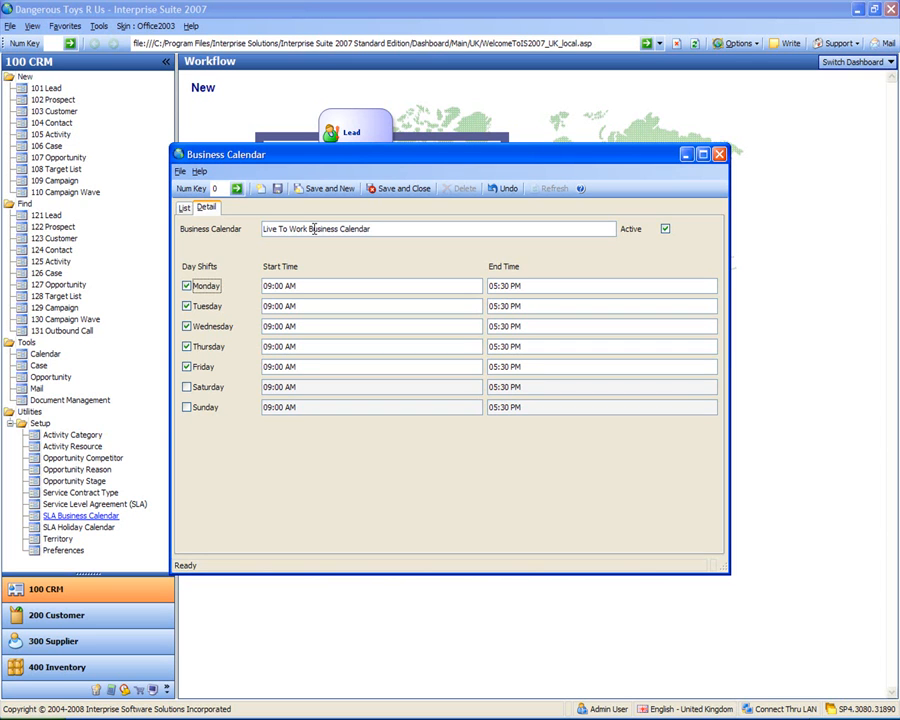
Step: Enable Saturday and set the Monday–Saturday start times to 08:00 AM
click(186, 387)
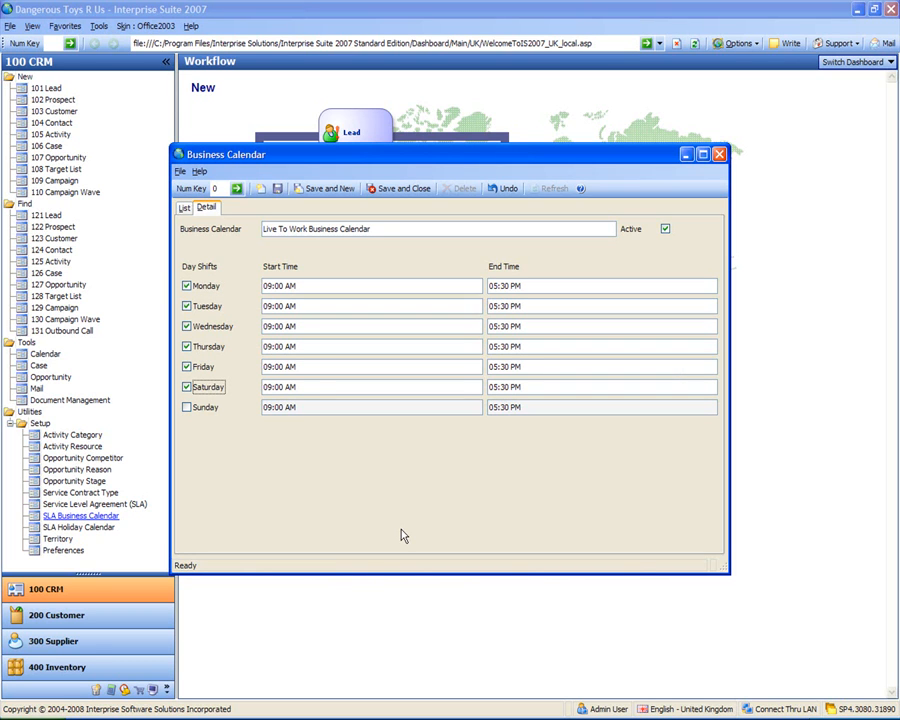
click(271, 284)
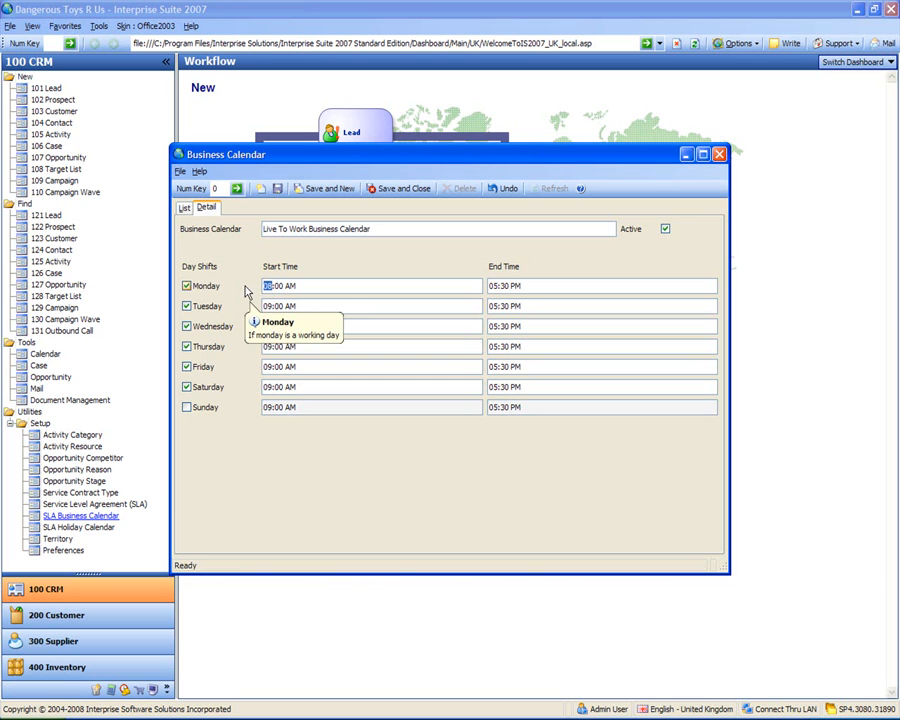
click(271, 306)
text(8)
click(266, 326)
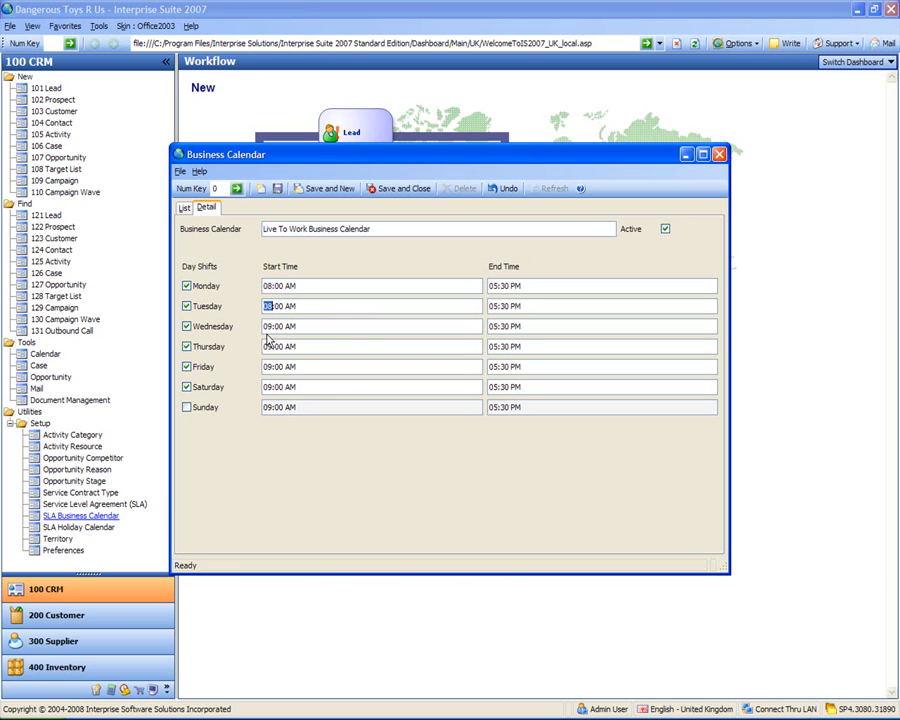
text(8)
click(274, 347)
click(267, 366)
click(268, 387)
Step: Set Monday's end time to 8:00 and the Tuesday–Saturday end minutes to 00
click(492, 286)
text(8:)
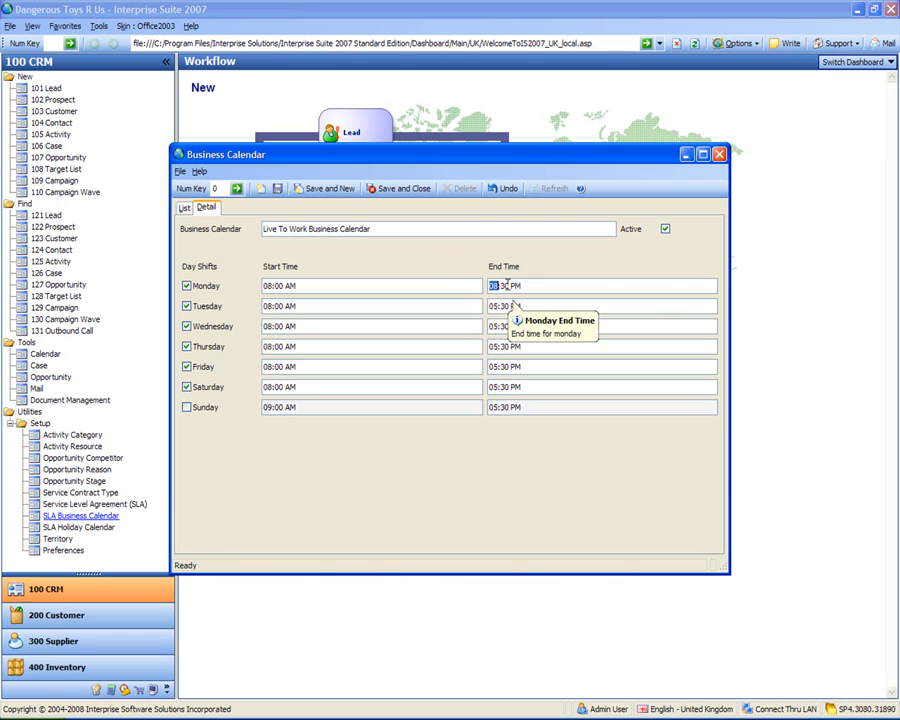
text(00)
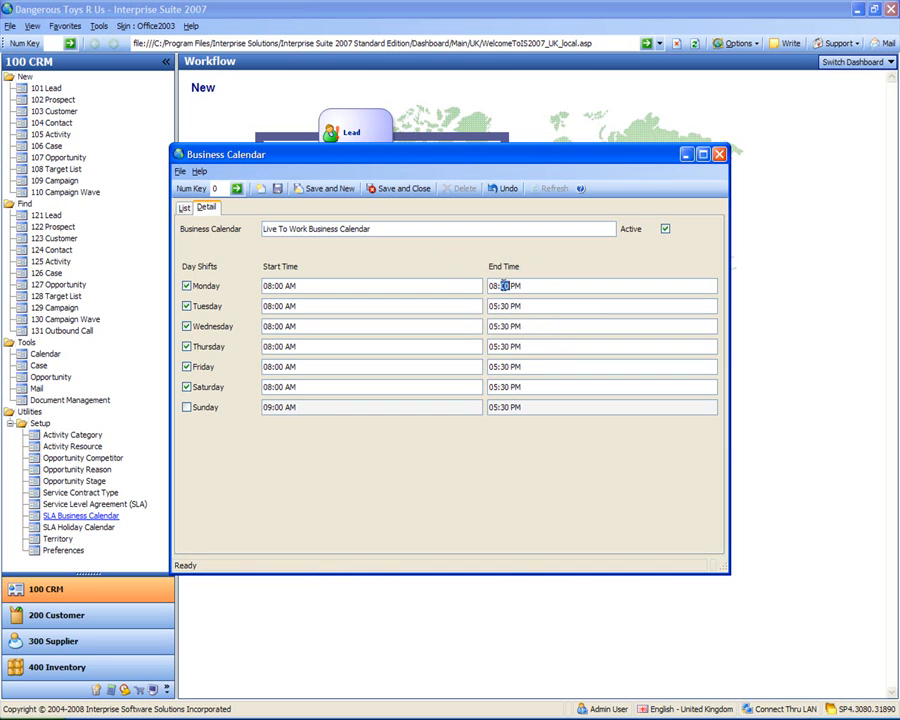
click(509, 306)
click(509, 306)
text(00)
click(507, 326)
click(505, 346)
text(00)
click(505, 366)
click(505, 386)
text(00)
Step: Set the Tuesday–Saturday end hours to 08 so each day ends at 08:00 PM
click(495, 305)
text(08)
click(497, 327)
text(08)
click(497, 347)
text(08)
click(490, 366)
text(08)
click(493, 387)
text(08)
Step: Save the new business calendar and open the England and Wales Bank Holidays 2006 - 2008 calendar
click(394, 191)
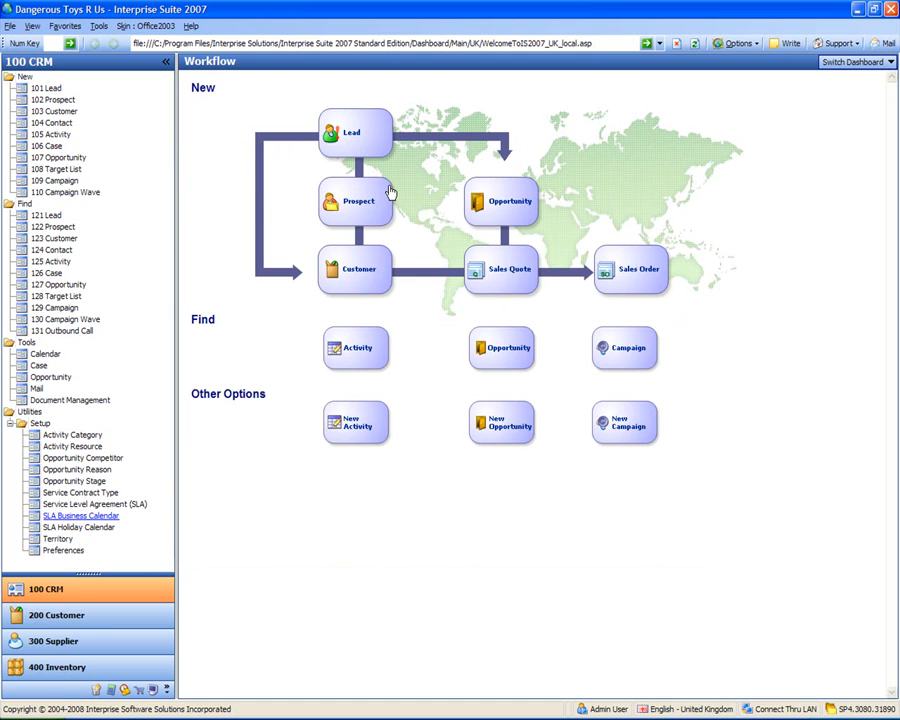
click(74, 530)
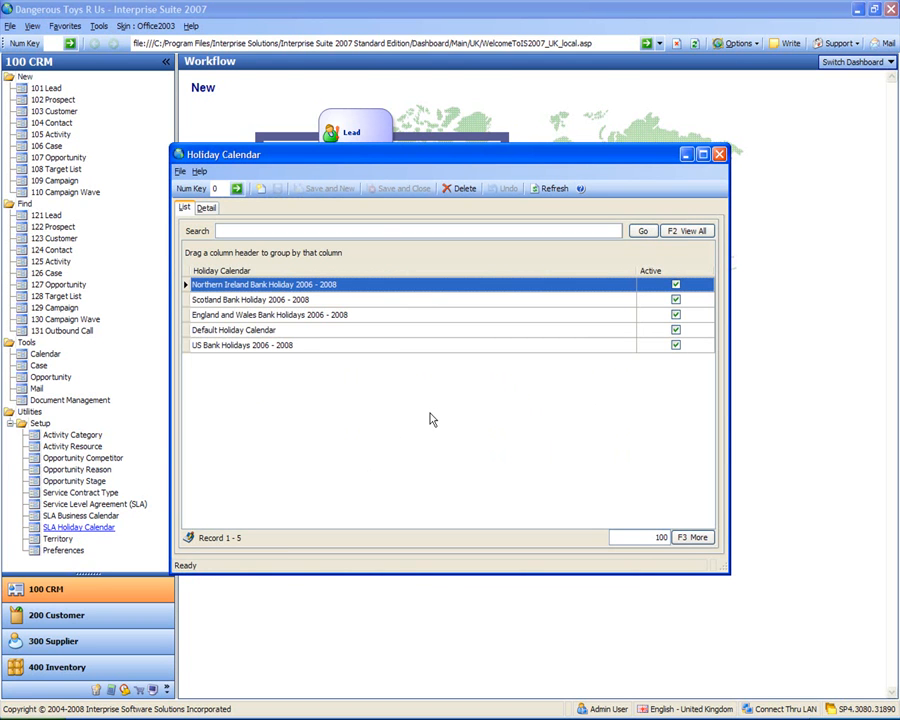
click(257, 319)
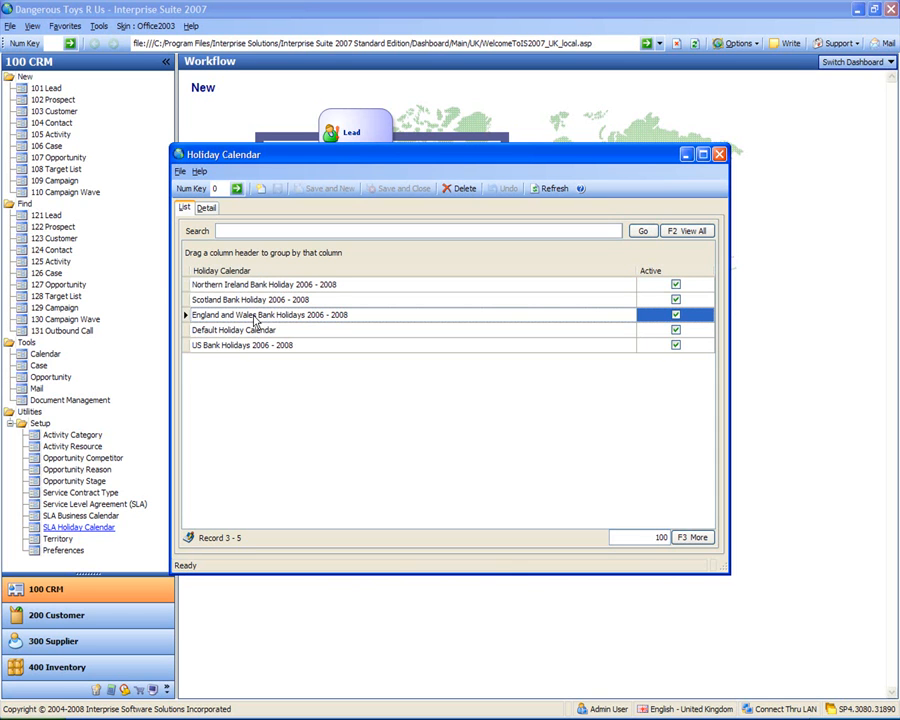
double_click(255, 319)
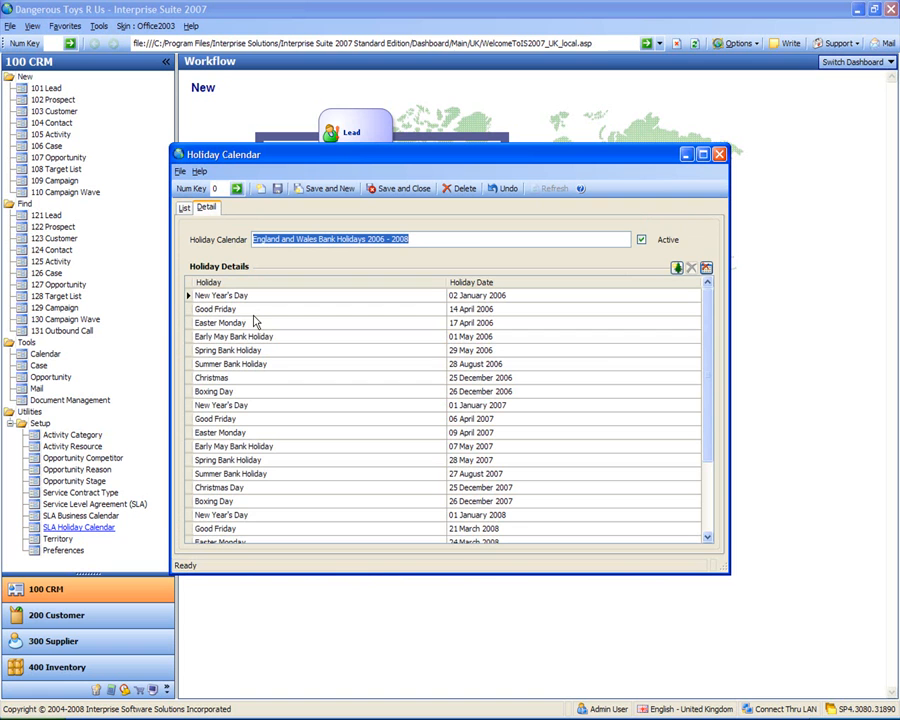
Step: Review the holiday dates down to Summer Bank Holiday 2008, deleting nothing
mouse_move(706, 346)
mouse_down()
mouse_move(707, 388)
mouse_move(707, 297)
mouse_move(717, 473)
mouse_move(719, 363)
mouse_up()
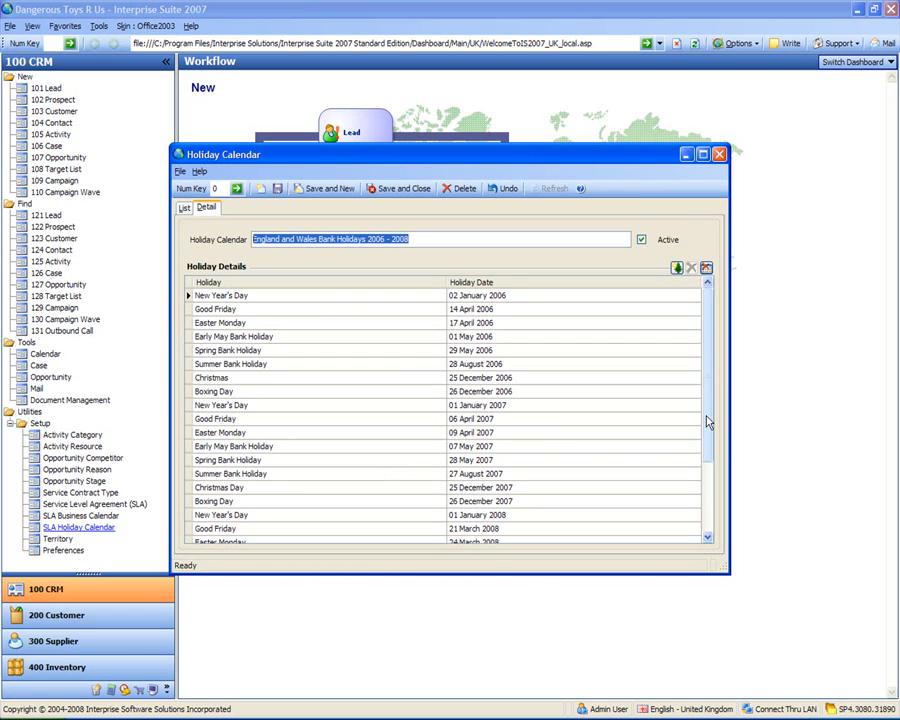
drag(708, 398, 708, 480)
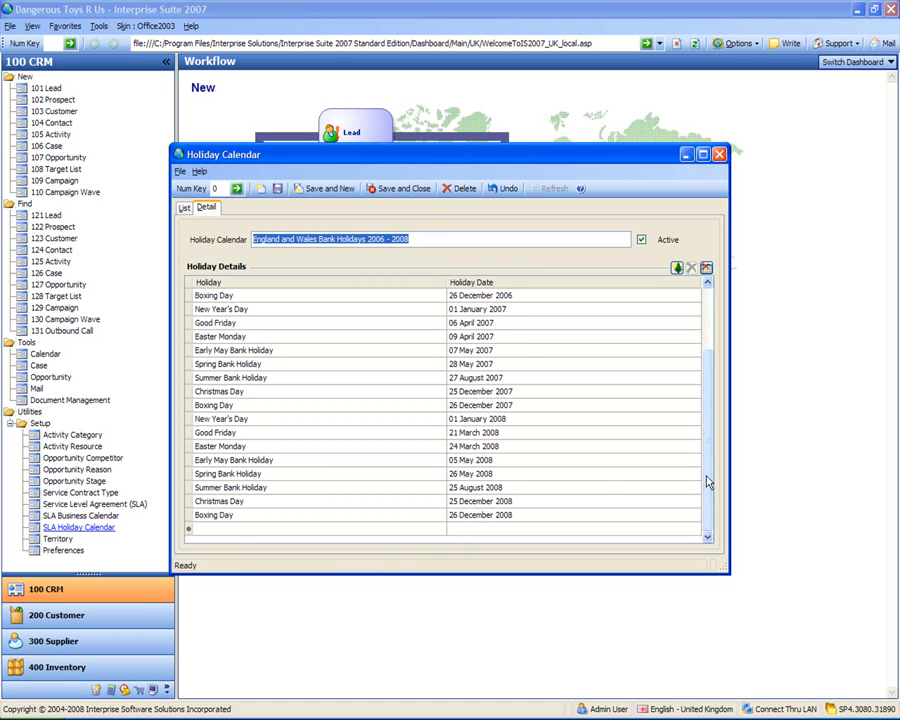
click(249, 487)
right_click(243, 484)
click(233, 473)
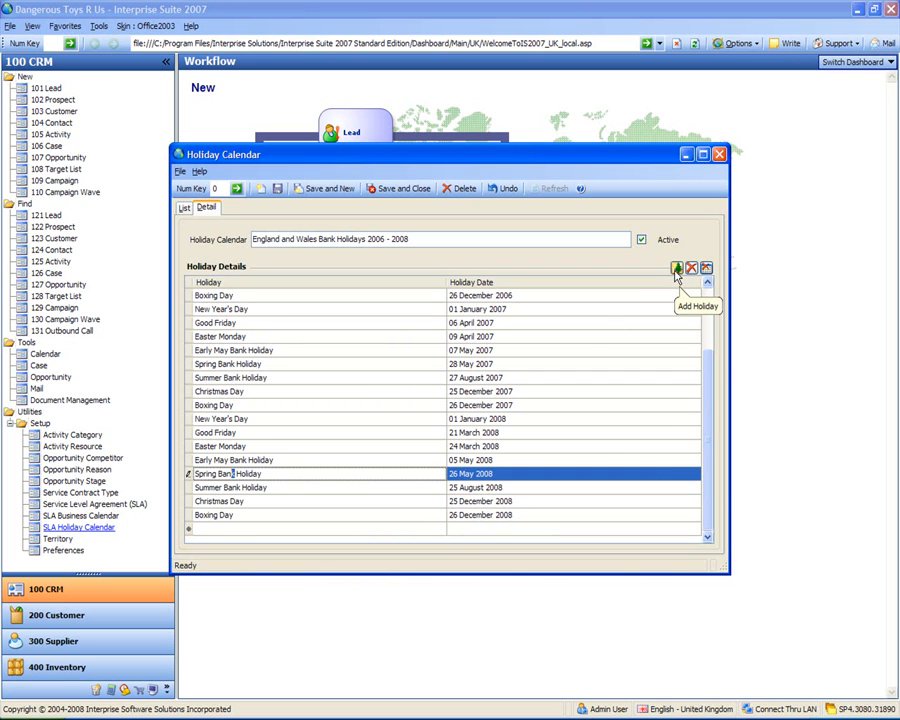
Step: Add 'August Holiday' dated 01 August 2008 and save the holiday calendar
click(299, 531)
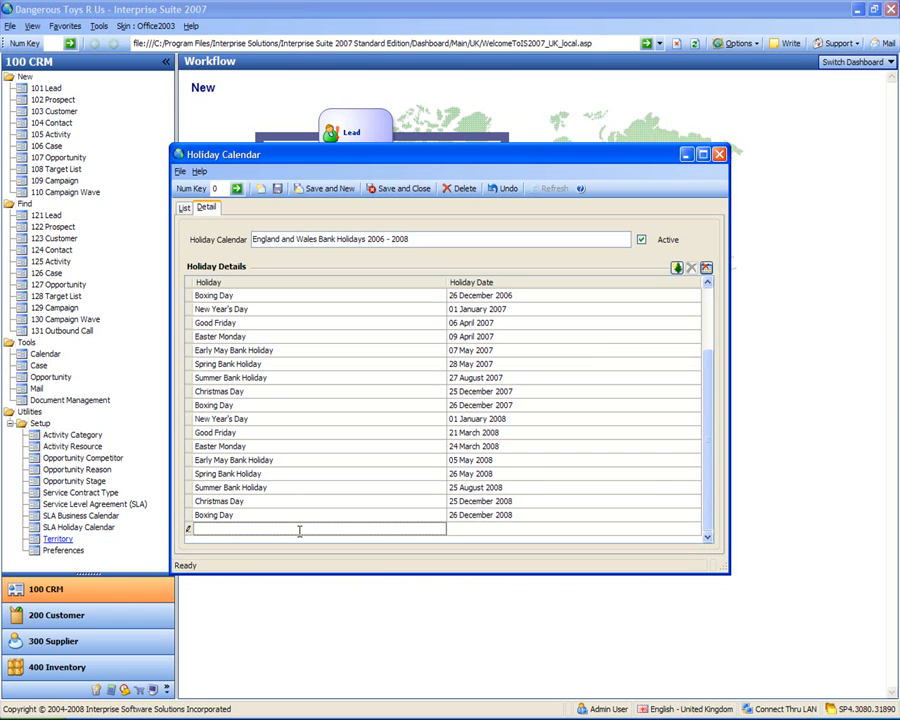
text(August Holiday)
click(641, 528)
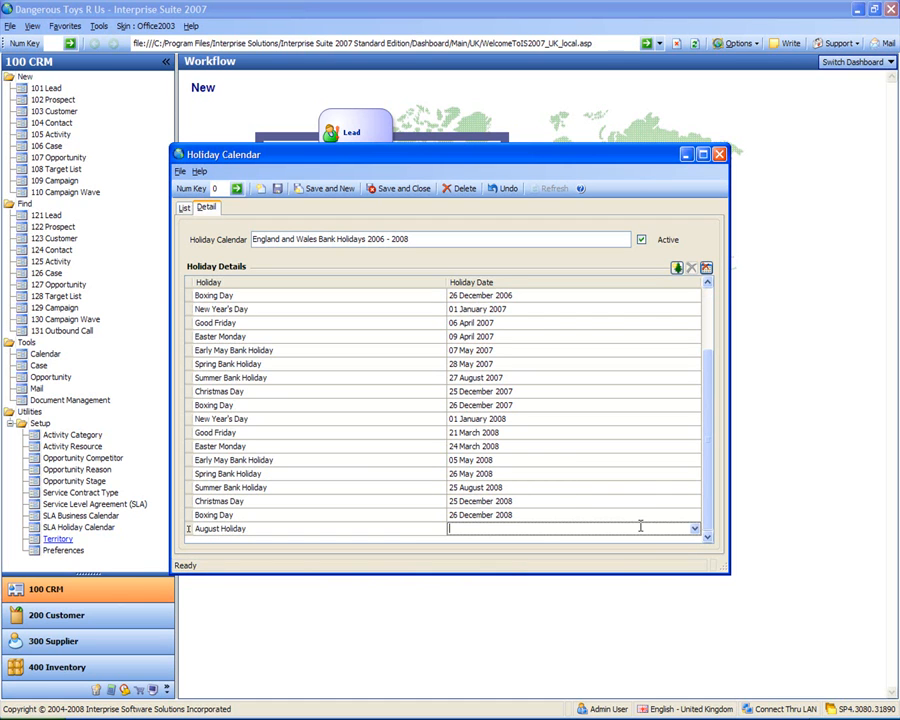
click(694, 529)
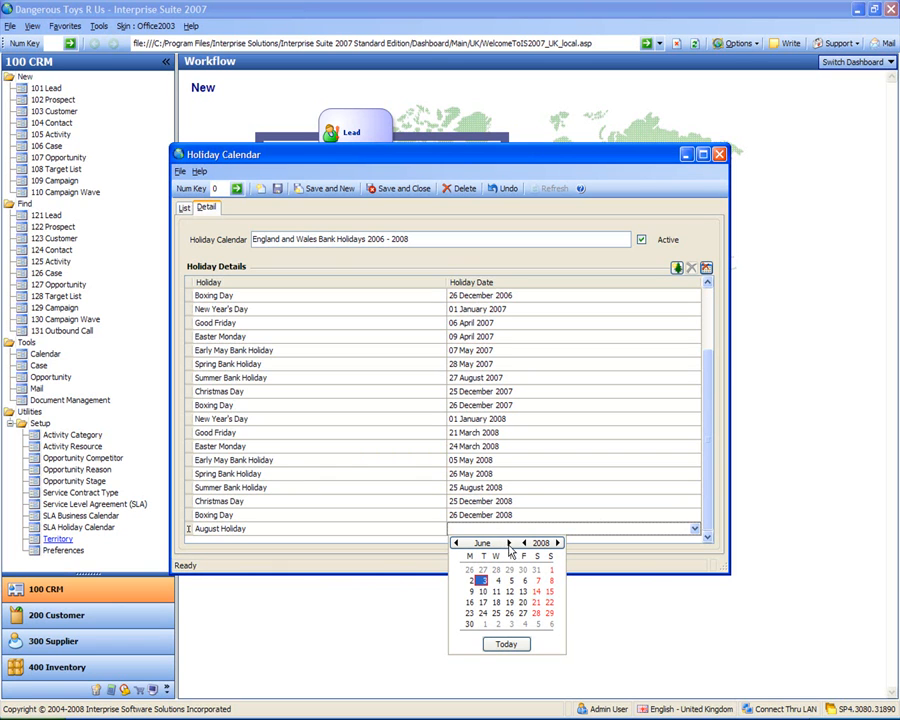
click(508, 543)
click(508, 543)
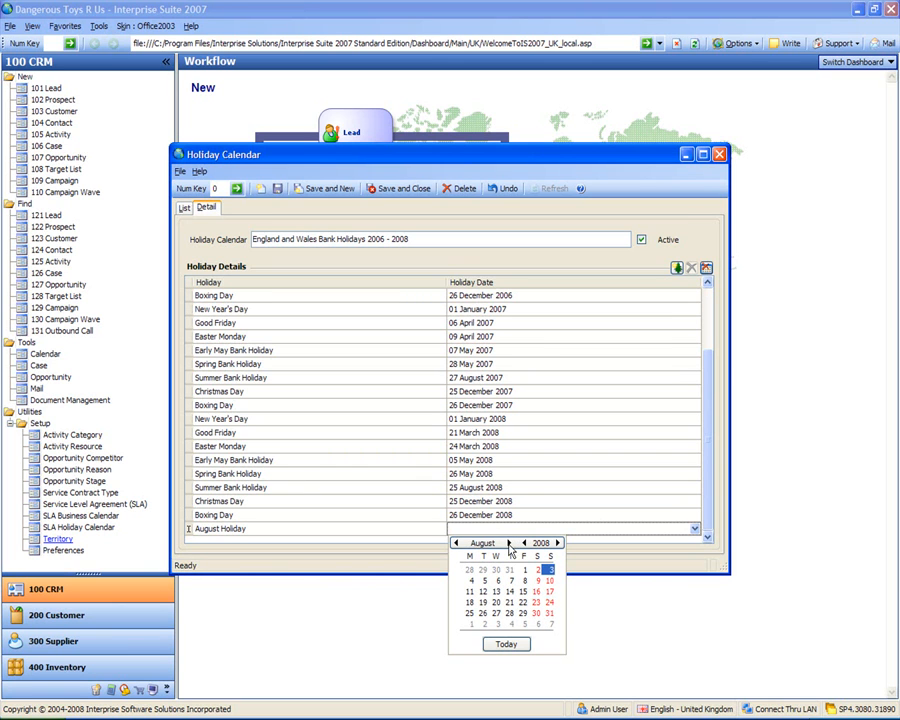
click(524, 570)
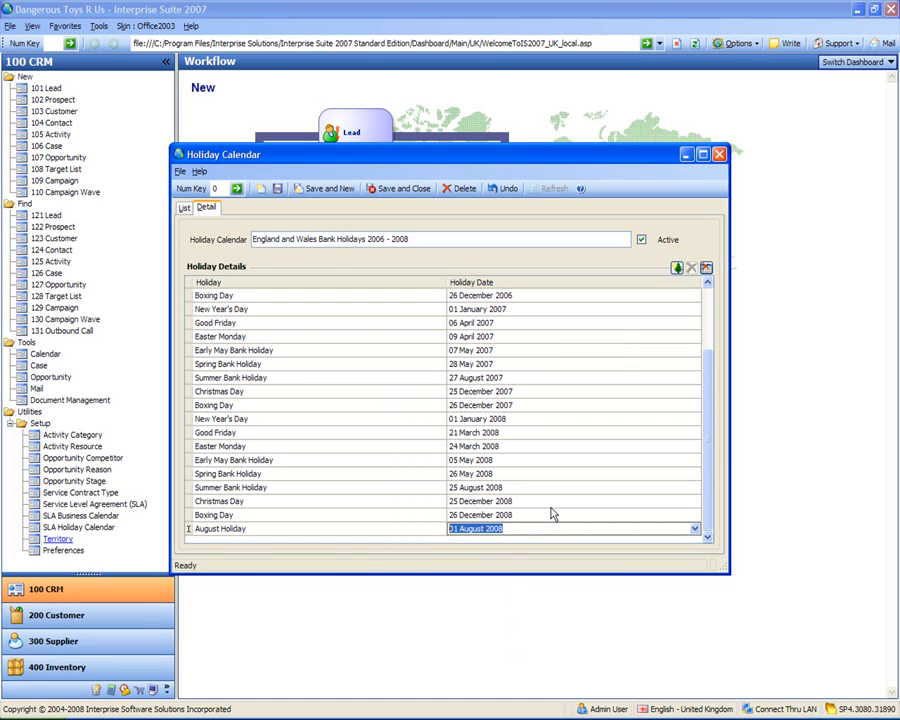
click(408, 189)
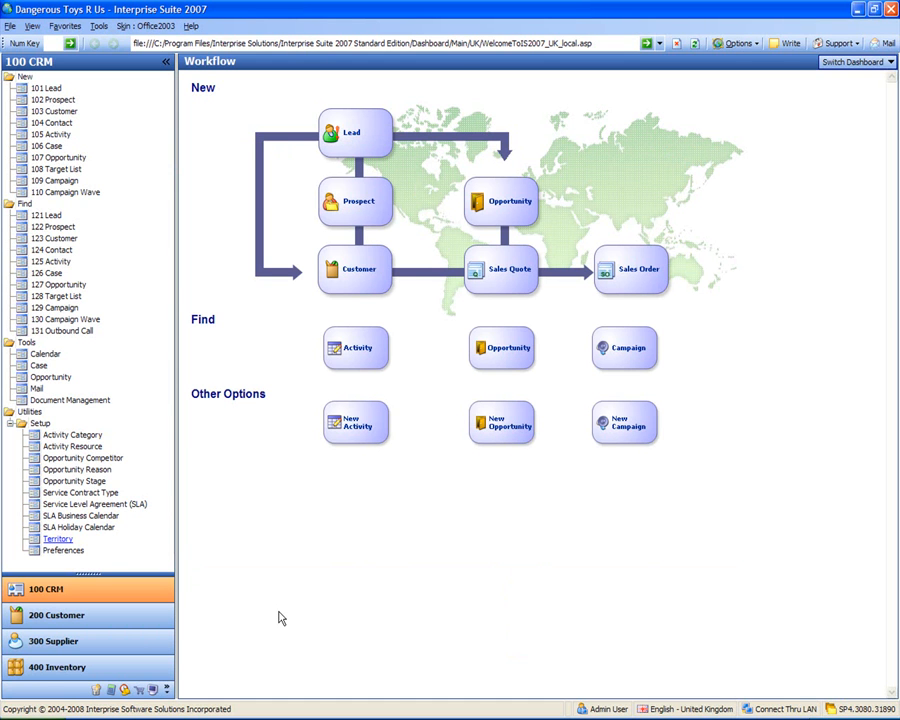
Step: Add SLA 'Open All Hours' using Live To Work Business Calendar and England and Wales Bank Holidays
click(95, 504)
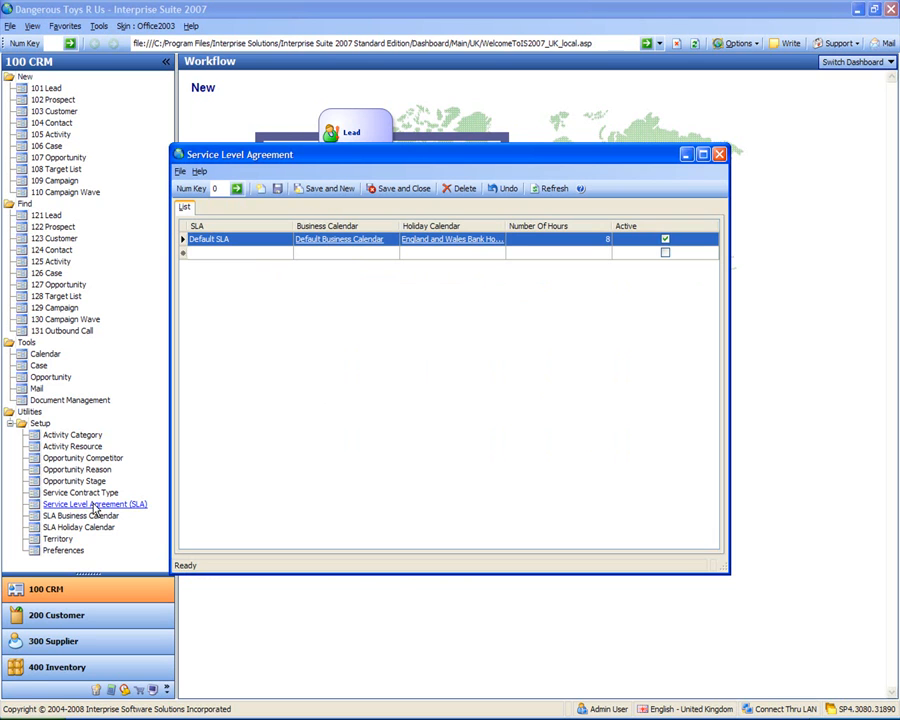
click(256, 253)
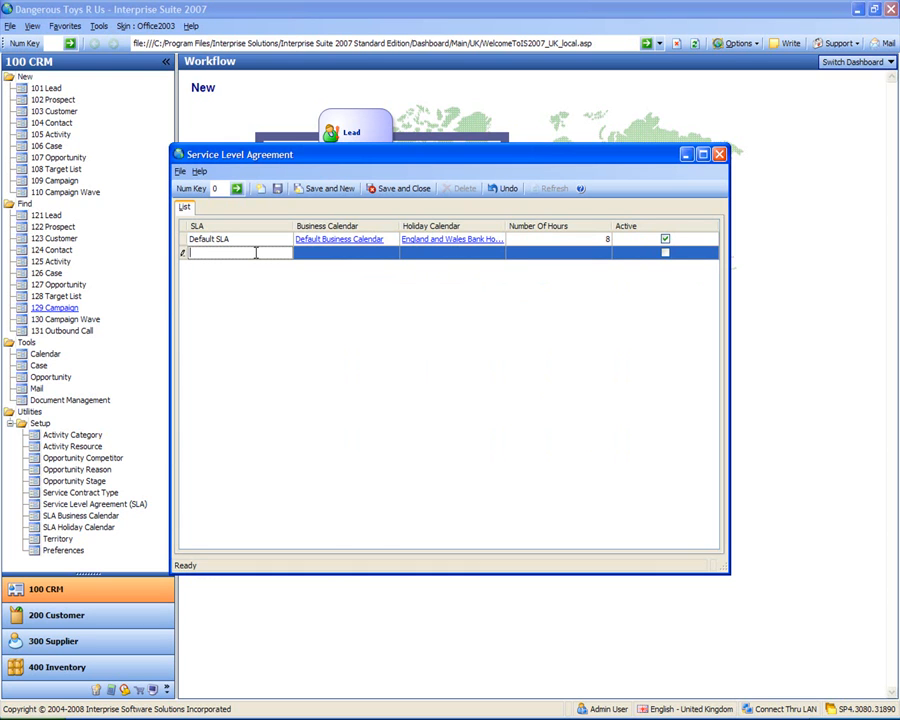
text(Open All Hours)
key(Tab)
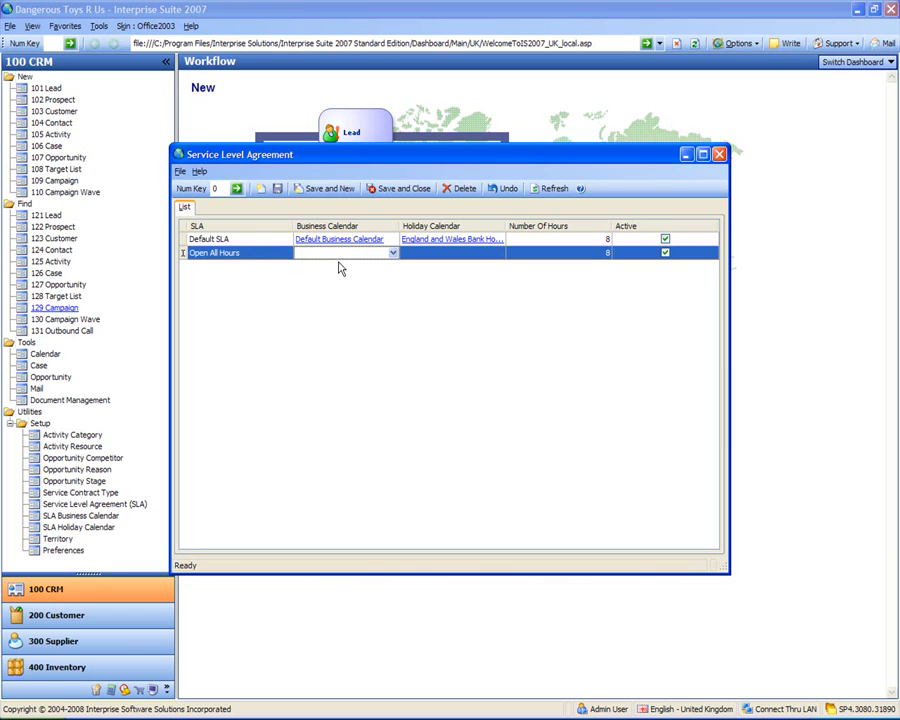
click(393, 252)
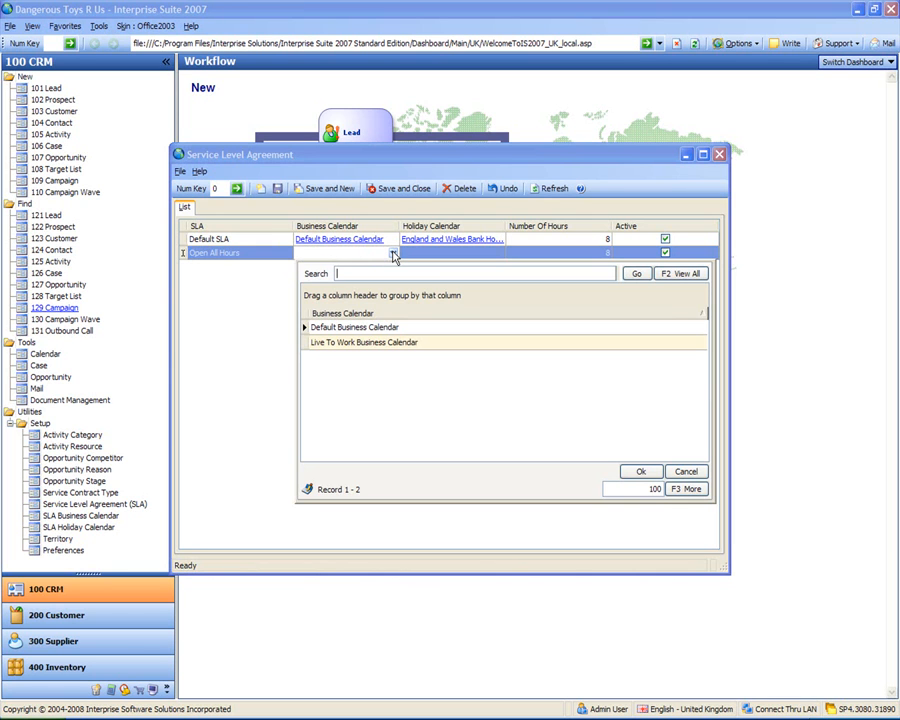
double_click(372, 346)
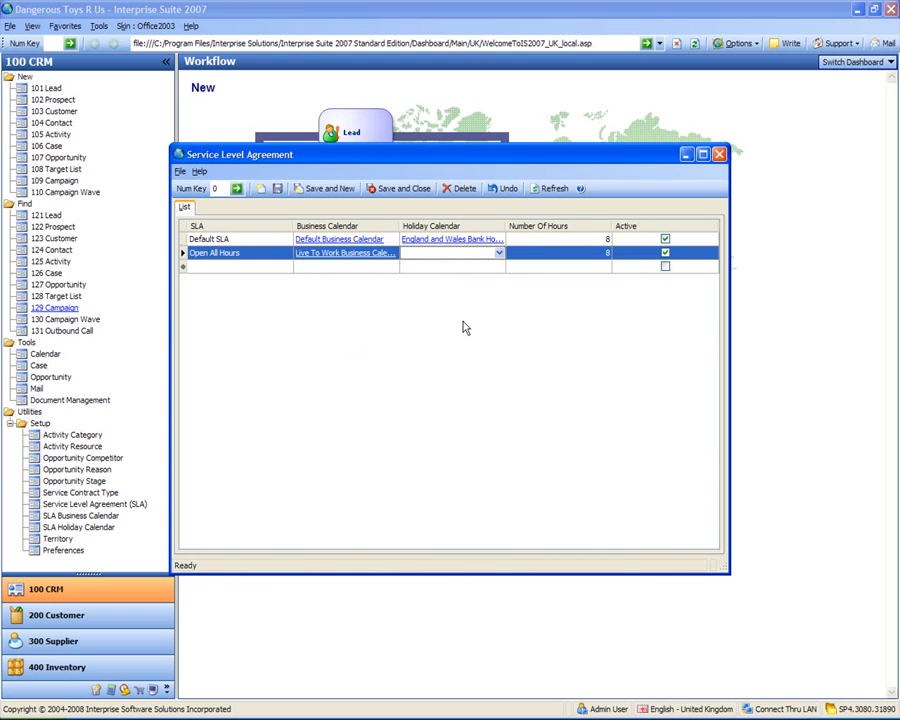
click(499, 254)
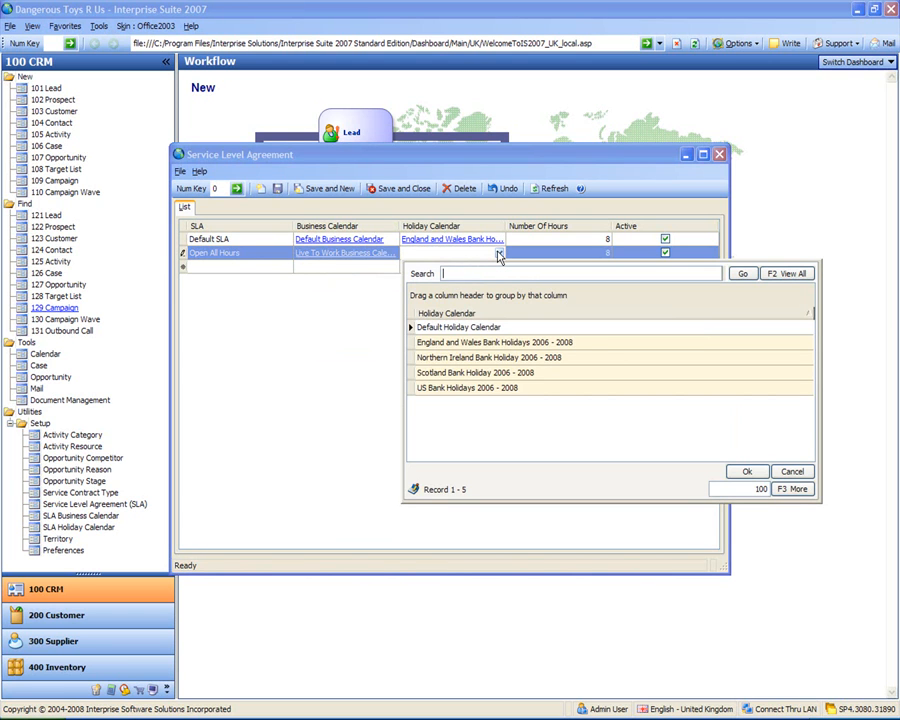
double_click(475, 344)
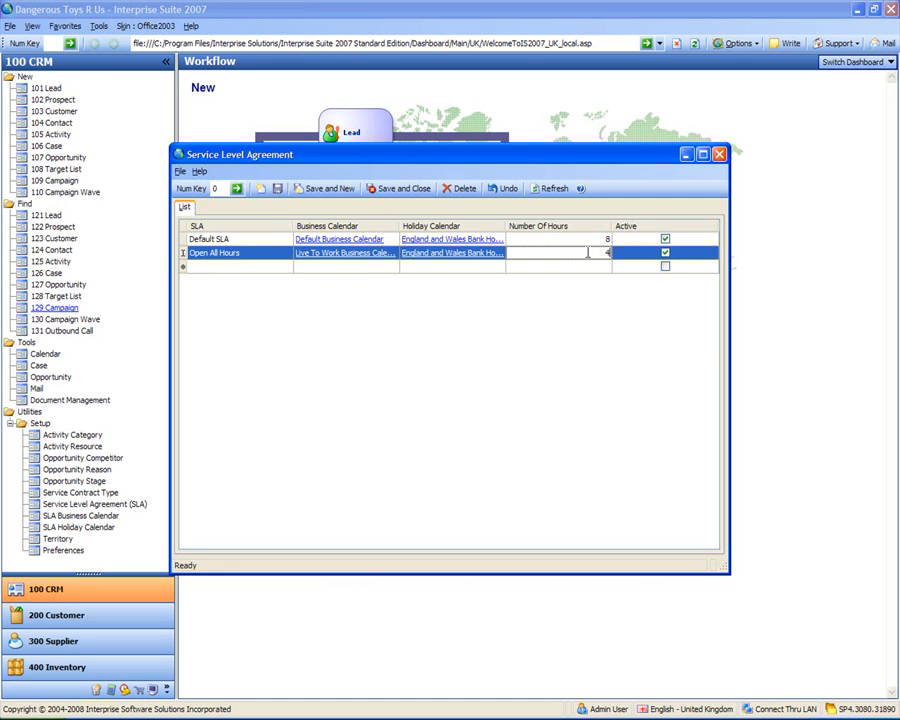
Step: Give Open All Hours 4 hours, then save and close the SLA list
text(4)
click(588, 267)
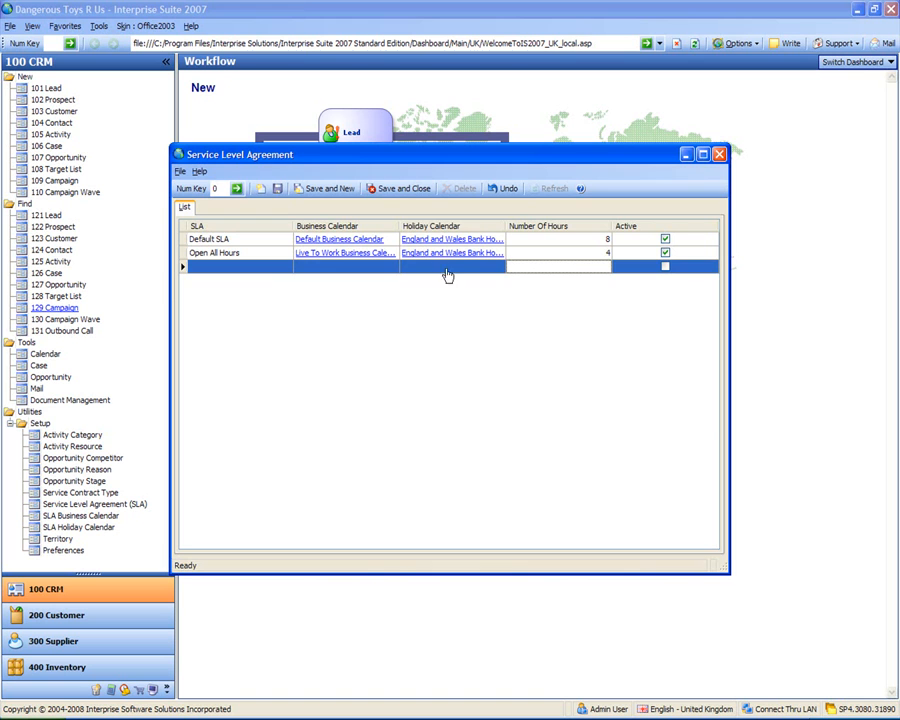
click(404, 189)
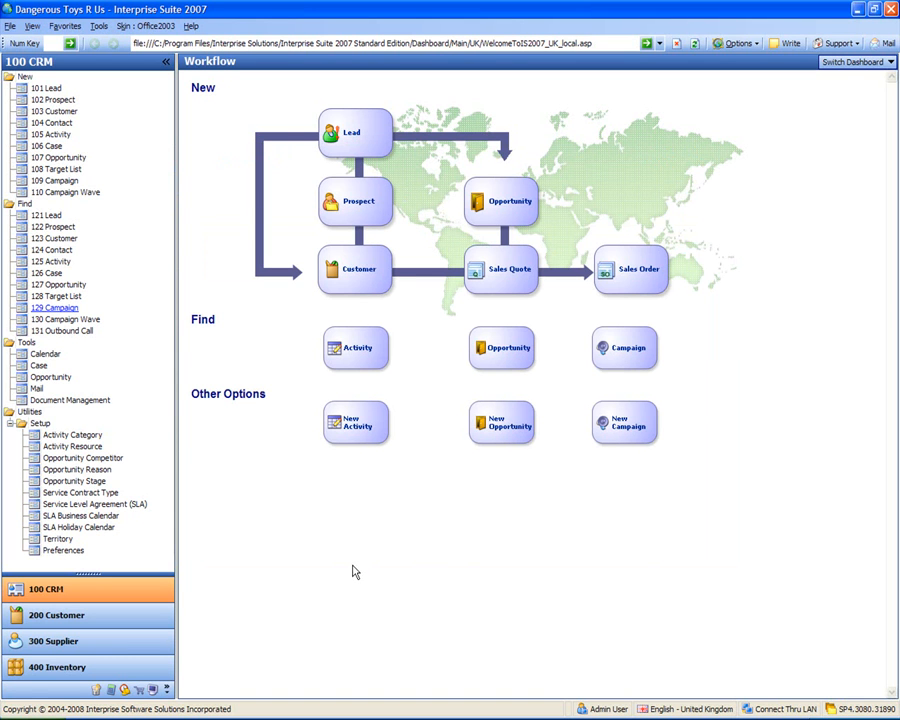
Step: Add the territories Scotland, North West and Midlands
click(58, 539)
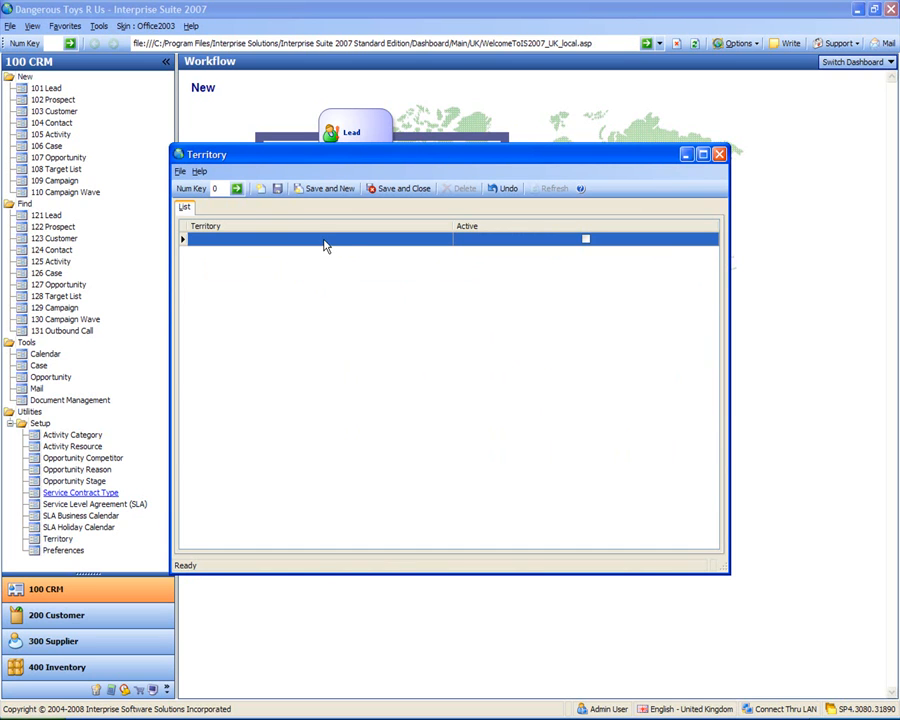
click(323, 240)
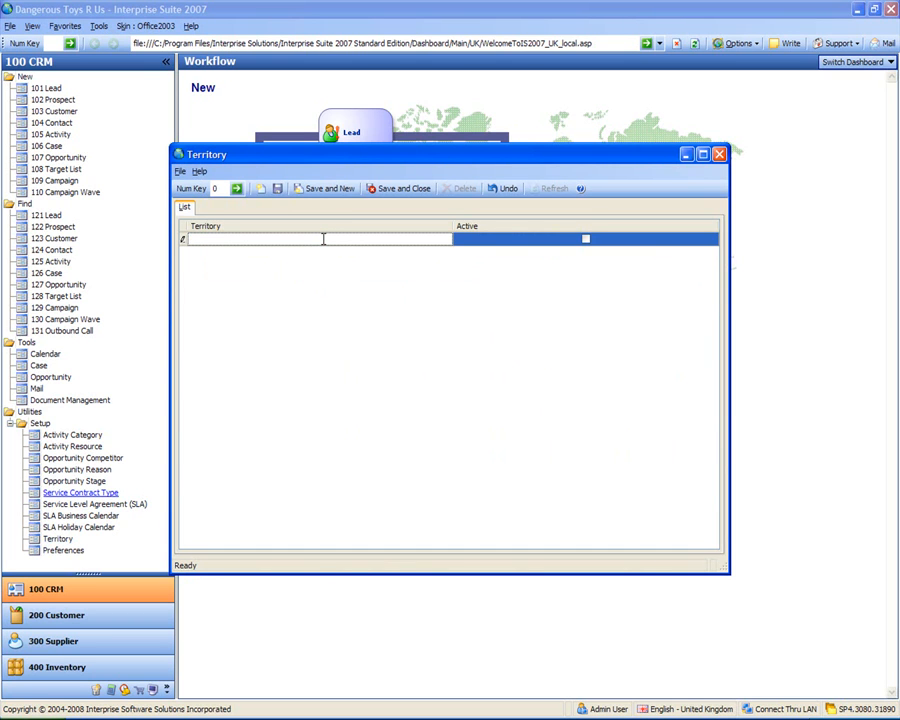
text(Scotland)
key(Return)
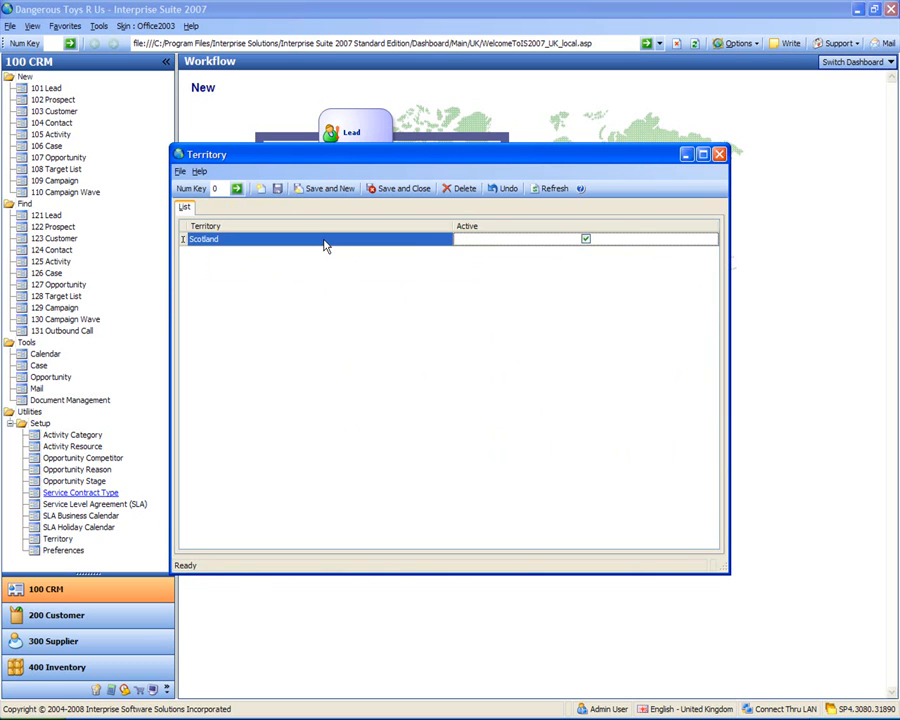
key(Tab)
text(North West)
key(Return)
key(Tab)
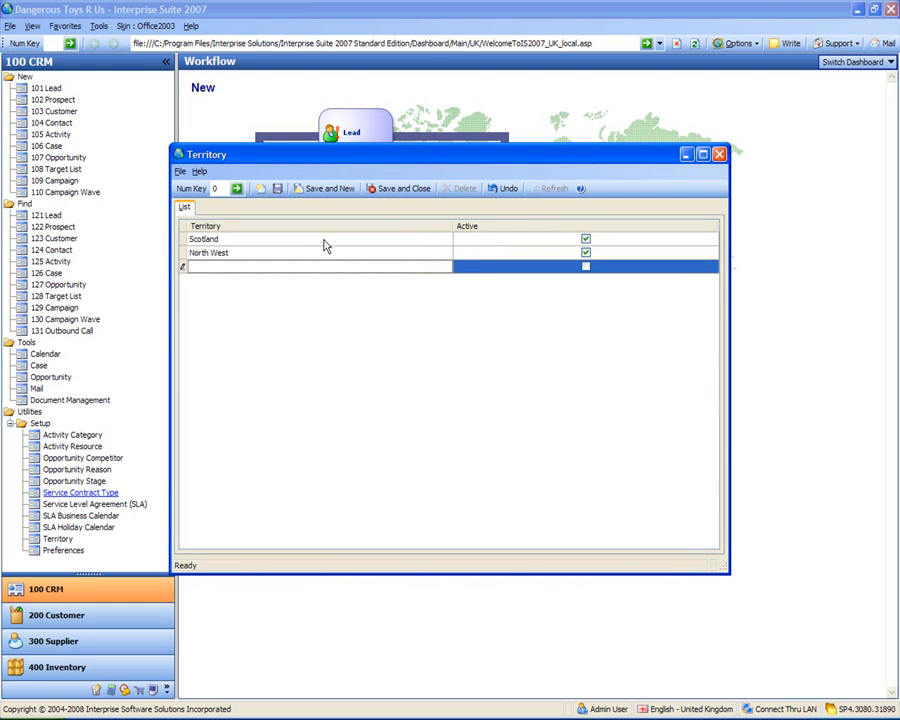
text(Midlands)
key(Return)
Step: Add the territories South, London and Wales, then save and close the list
key(Tab)
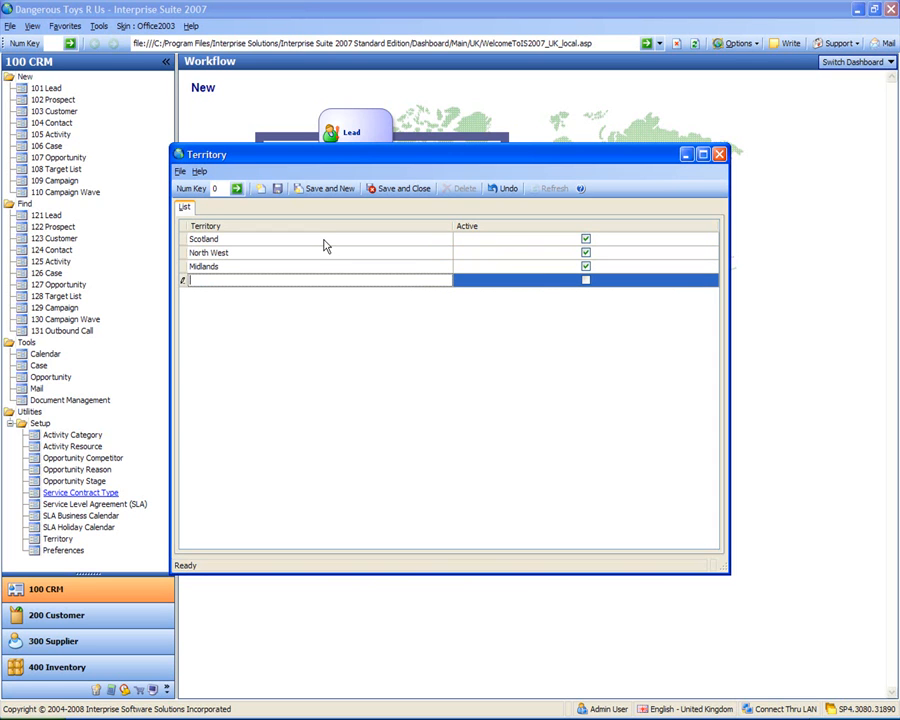
text(South)
key(Return)
key(Tab)
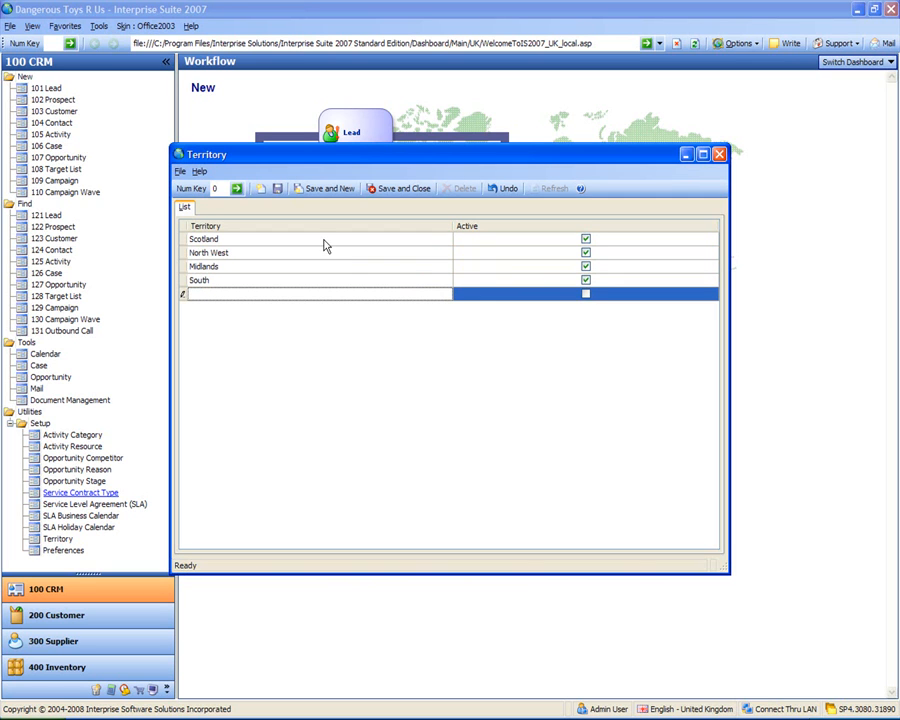
text(London)
key(Return)
key(Tab)
text(Wales)
key(Return)
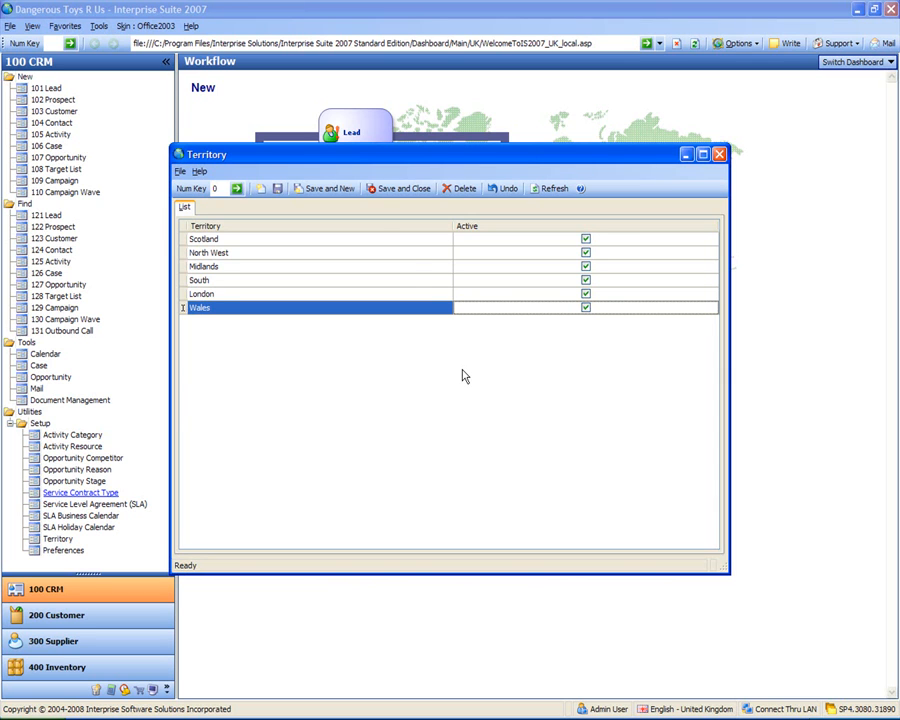
click(396, 191)
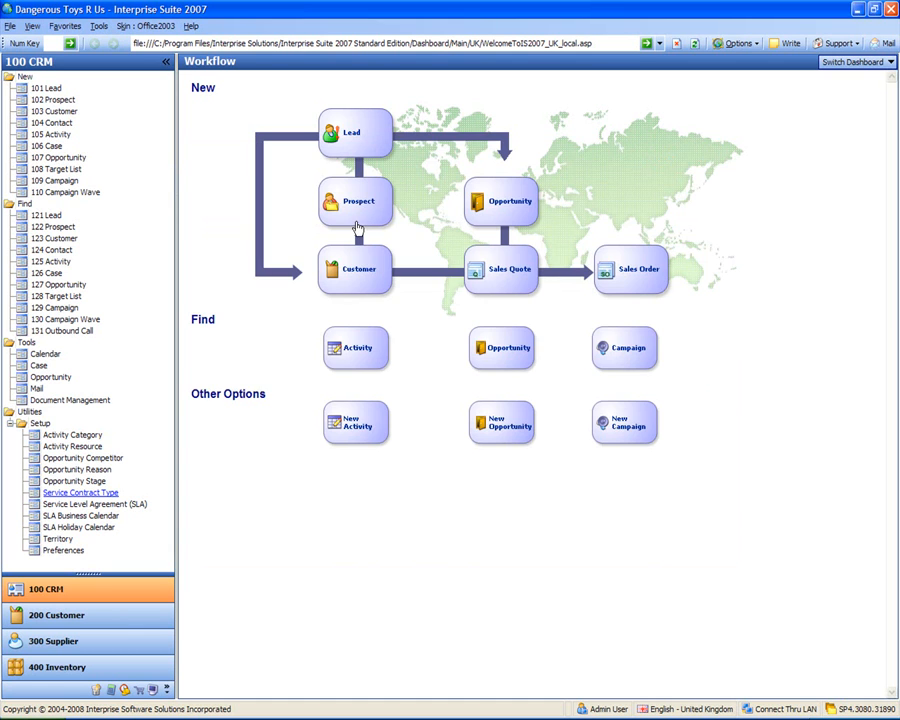
Step: In CRM preferences, set the default activity colour to red and the default SLA to Open All Hours
click(64, 551)
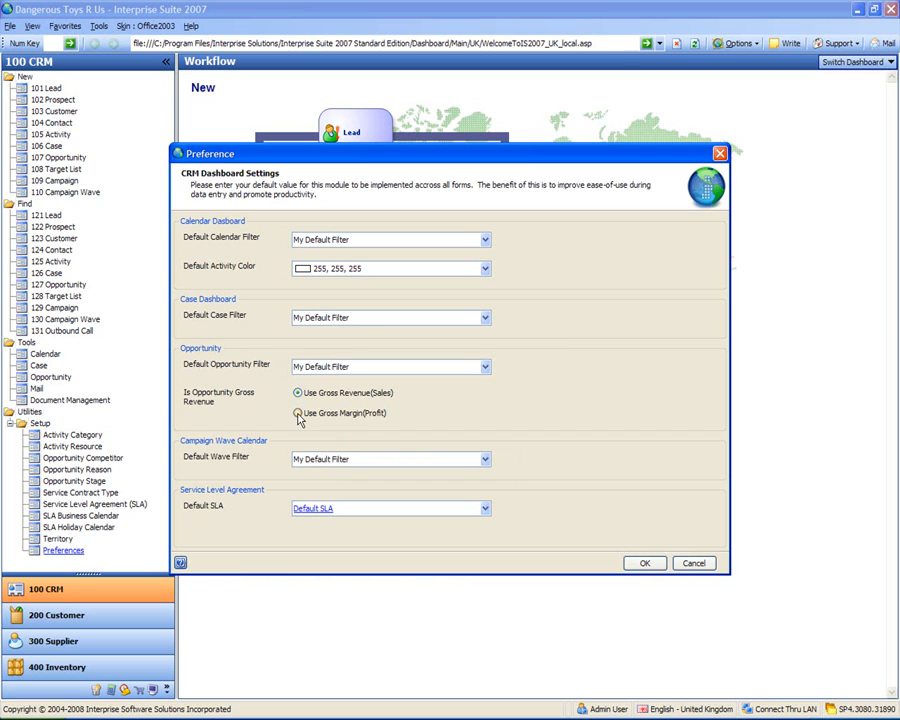
click(486, 270)
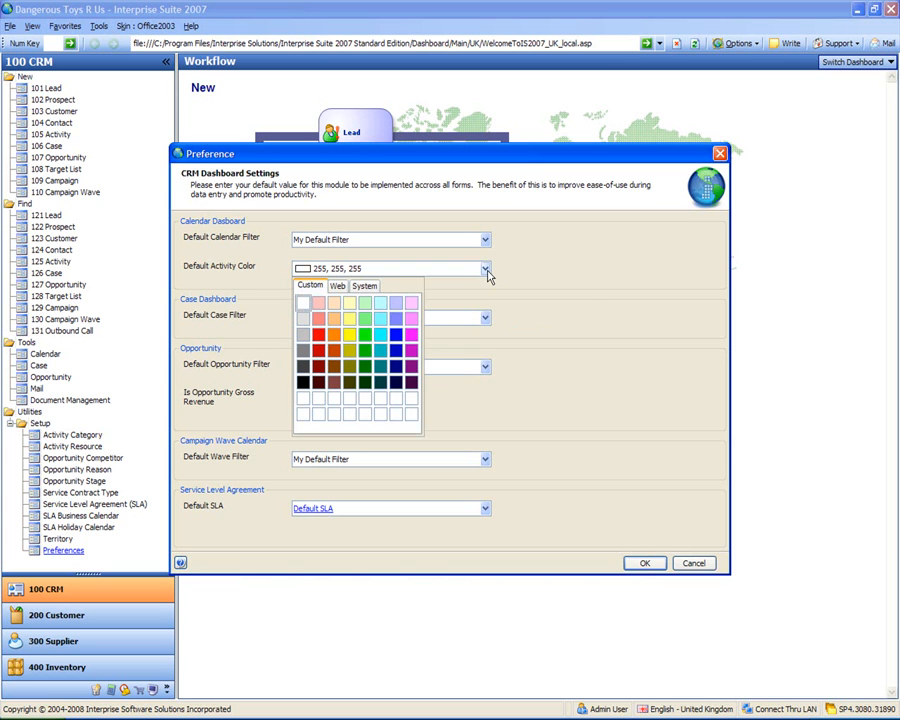
click(318, 334)
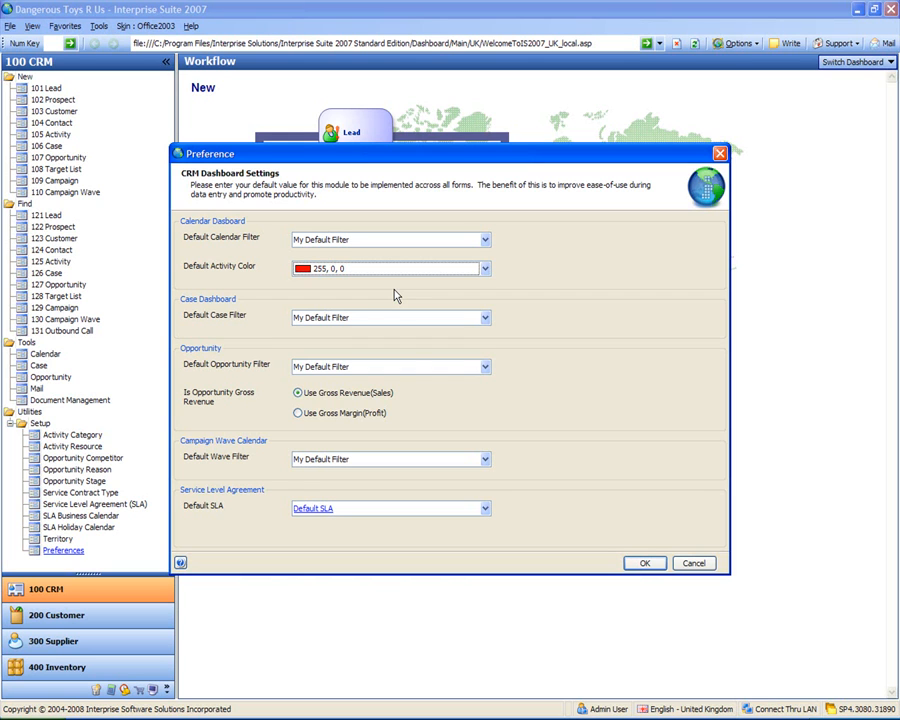
click(485, 508)
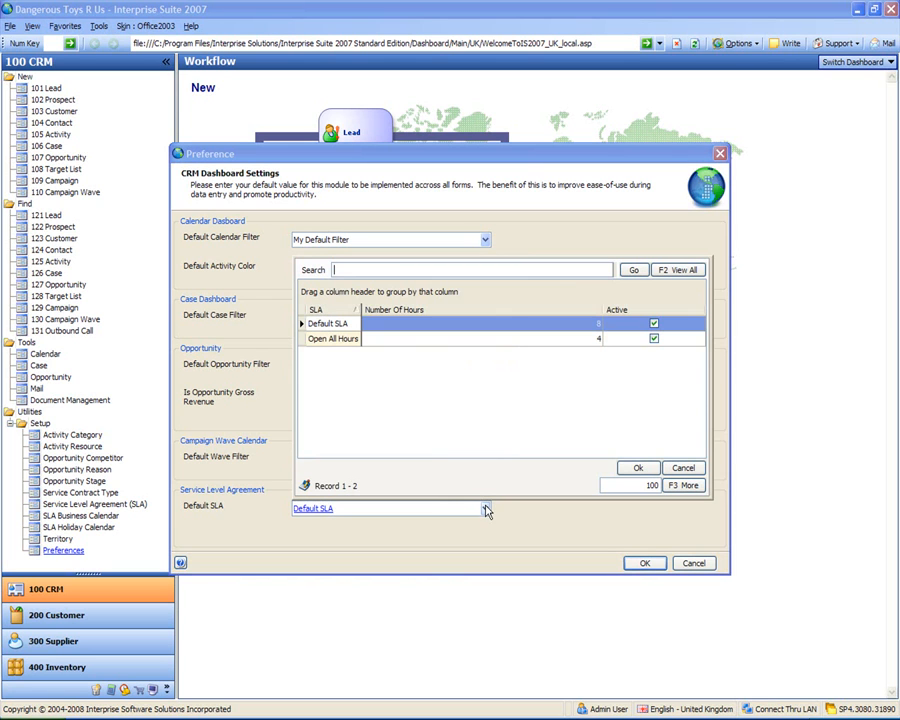
click(334, 340)
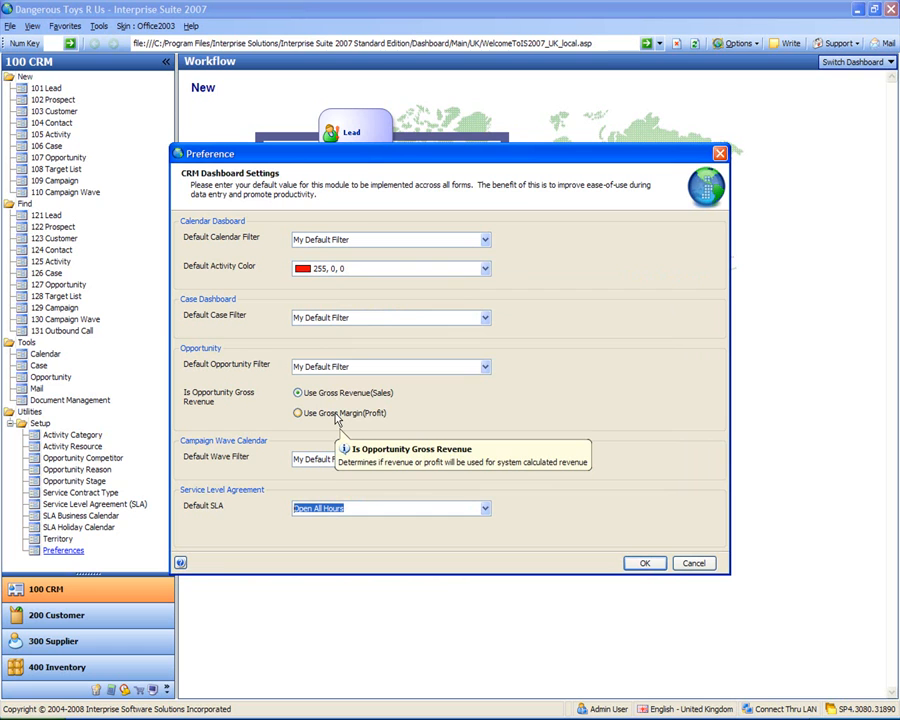
click(645, 564)
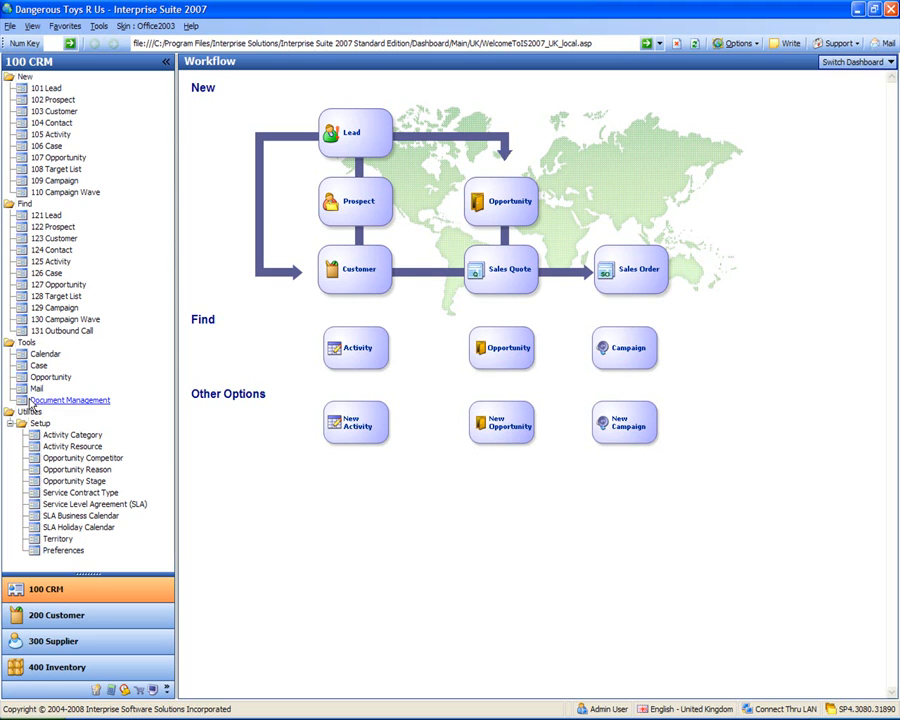
Step: Collapse the Setup group and start a blank record from '101 Lead' under New
click(10, 424)
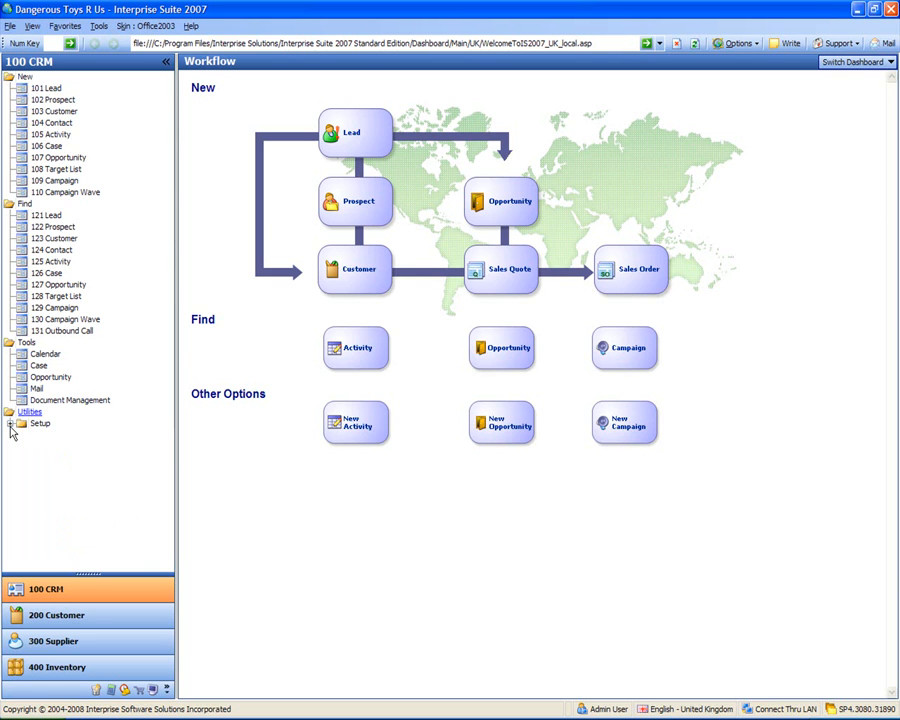
click(46, 90)
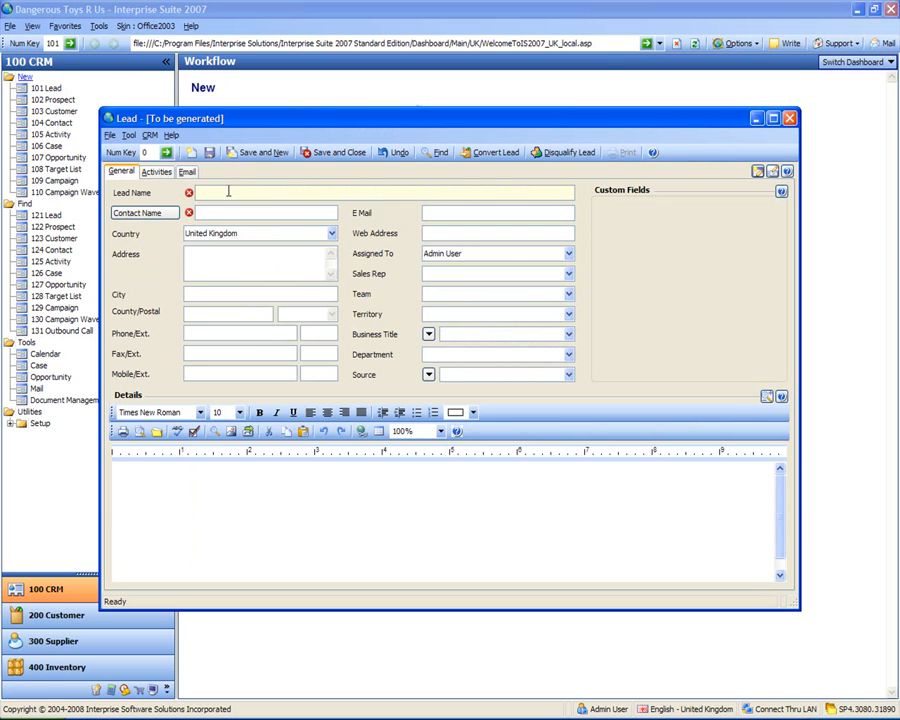
Step: Enter lead name 'Toys International UK Ltd', a contact name, two-line street address, city and county Lancashire
text(Toys International UK Ltd)
key(Tab)
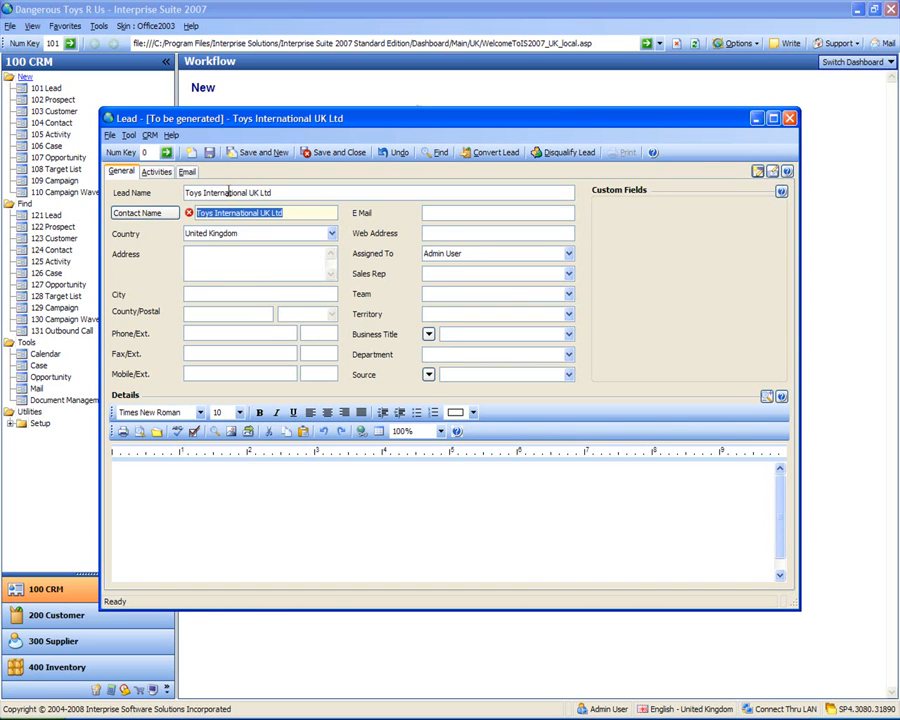
text(M)
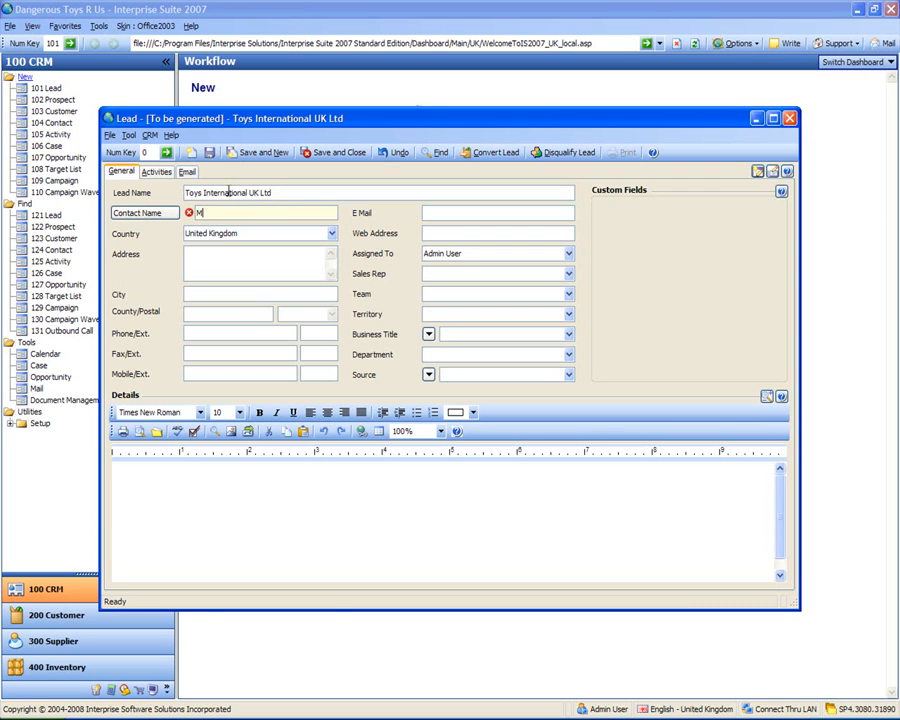
text(r Toy Boy)
key(Tab)
key(Tab)
text(1234 Toy Road)
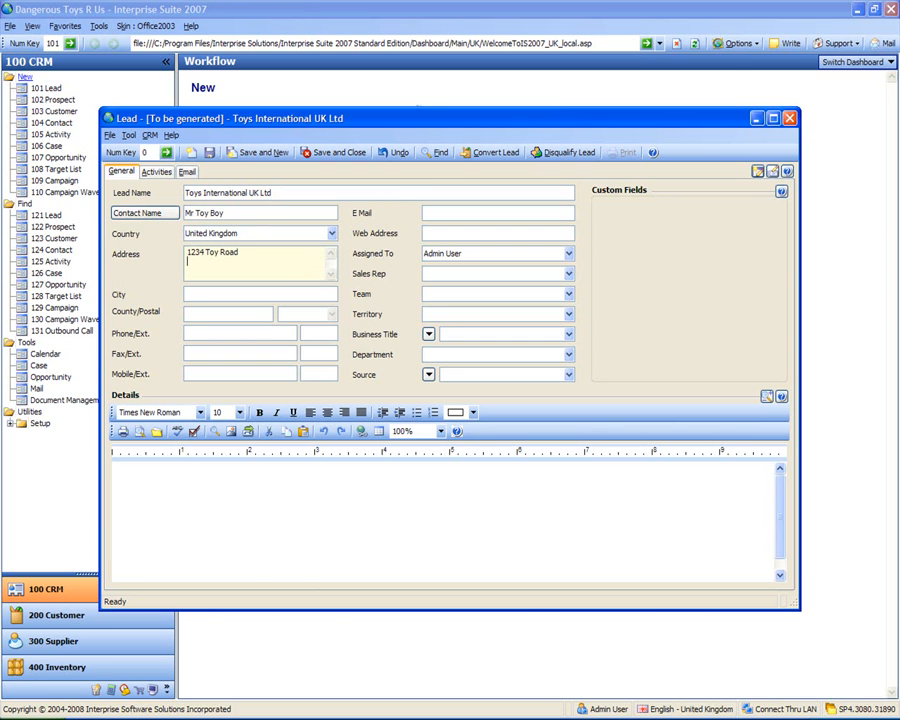
key(Return)
text(Toy town)
key(Tab)
text(Toy City)
key(Tab)
text(Lancashire)
key(Tab)
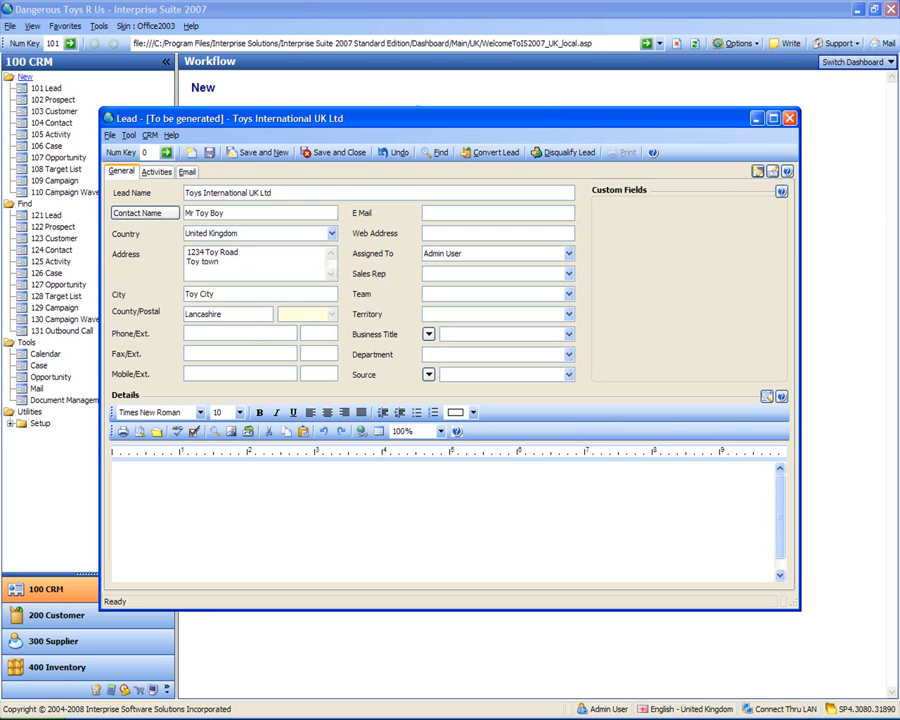
Step: Add the lead's postal code, phone, fax and e-mail address, then save and close the lead
text(M01 5FG)
key(Tab)
key(Tab)
key(Tab)
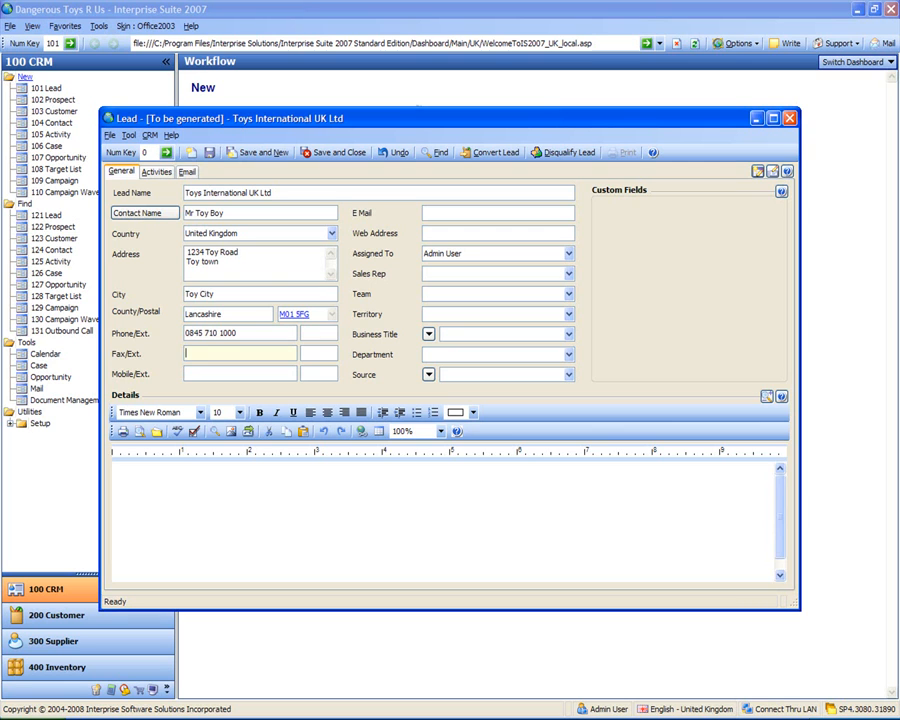
key(Tab)
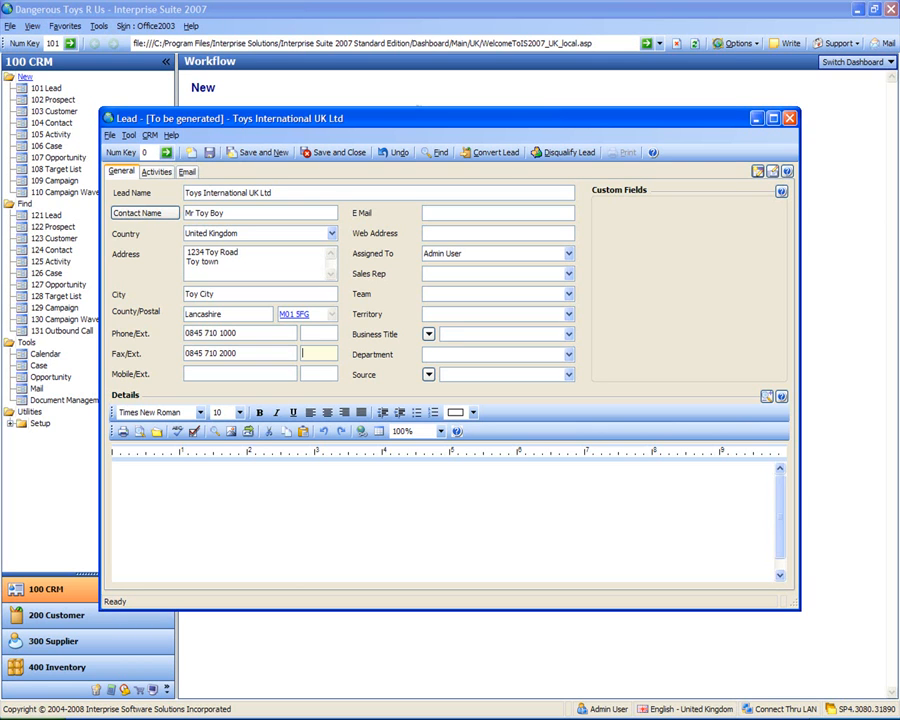
key(Tab)
key(Tab)
key(Tab)
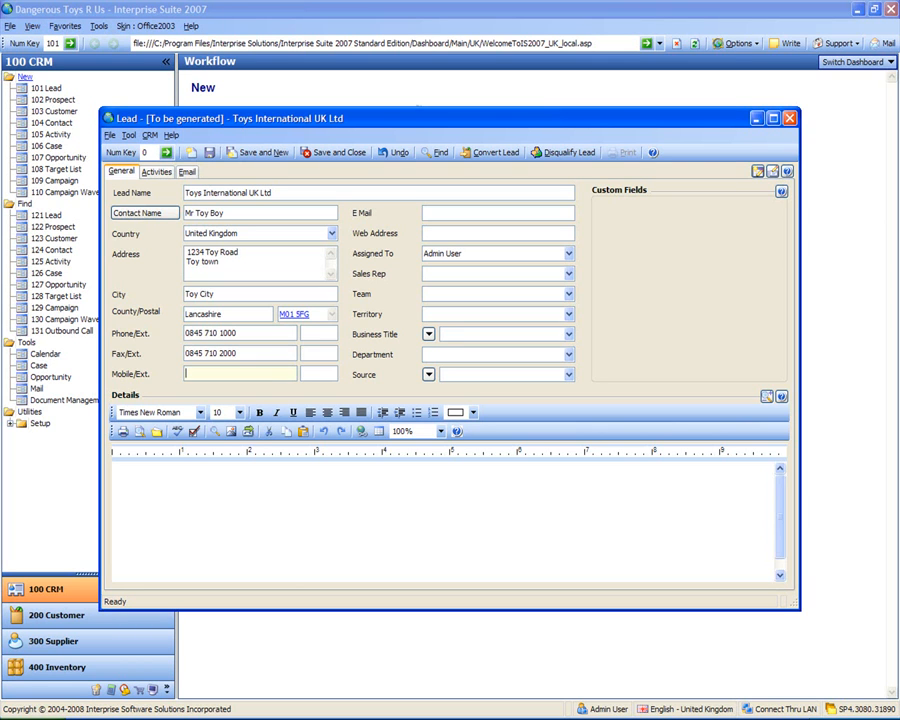
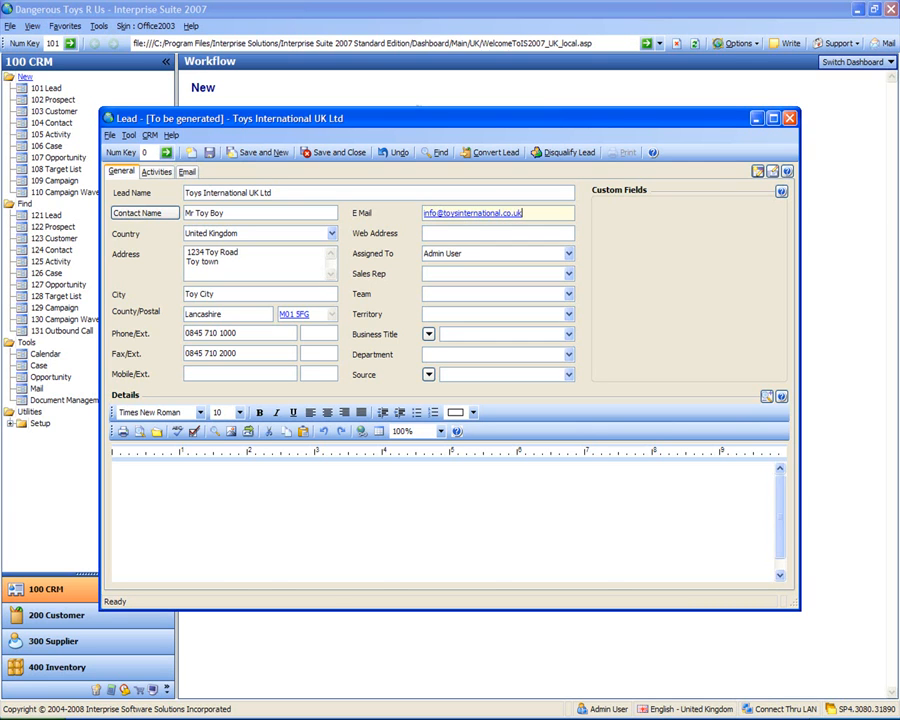
key(Tab)
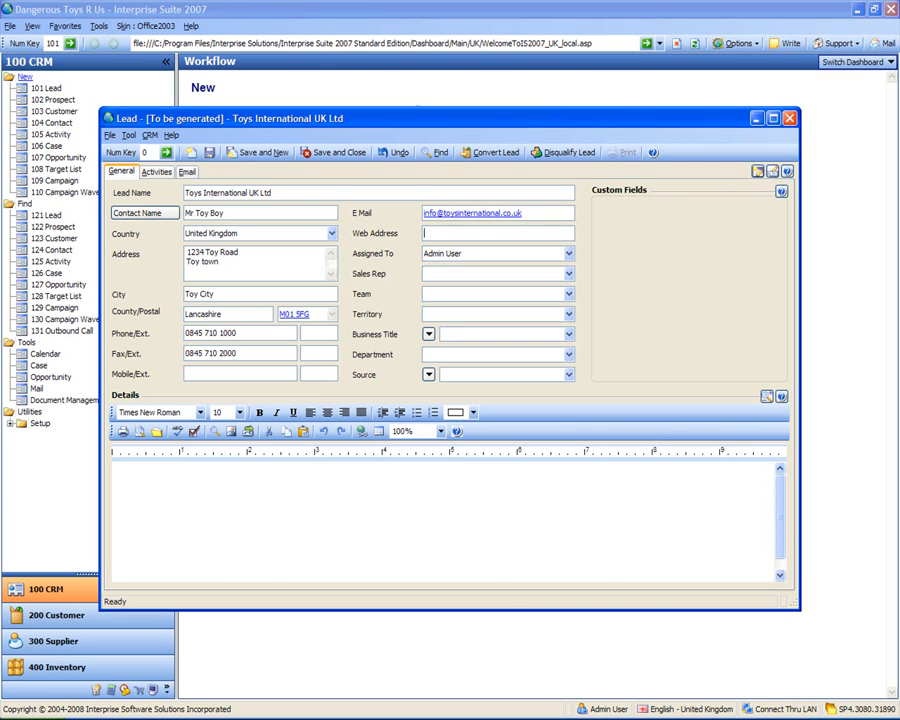
key(Tab)
key(Tab)
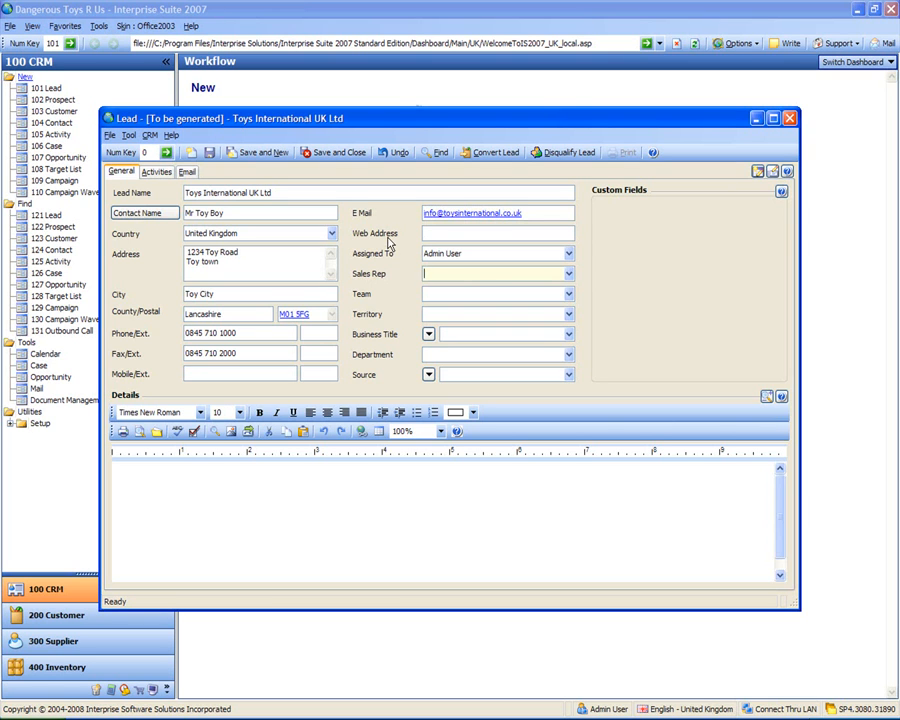
click(329, 538)
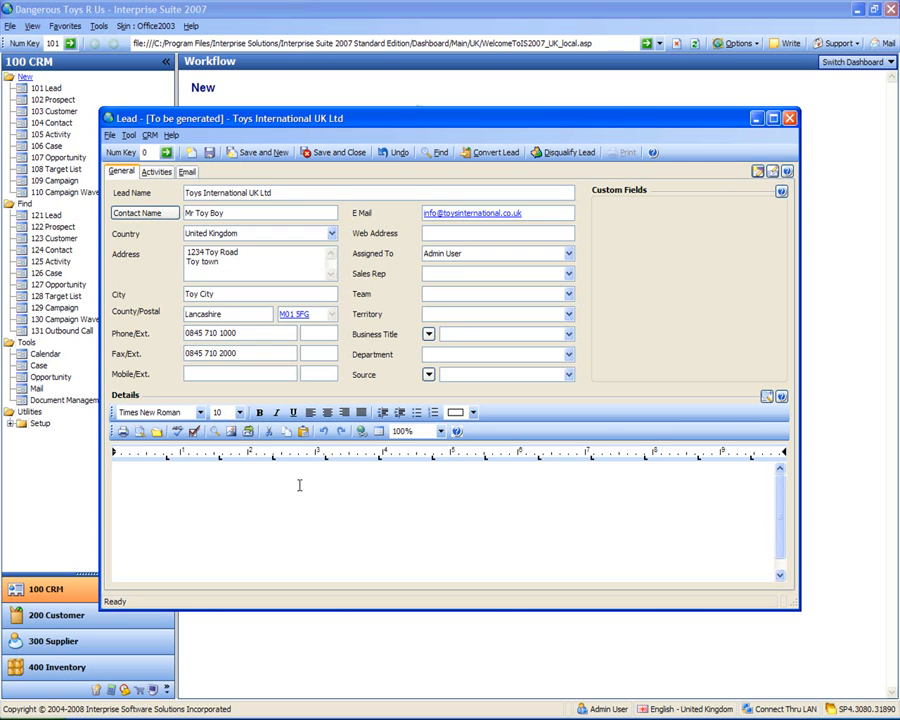
click(334, 155)
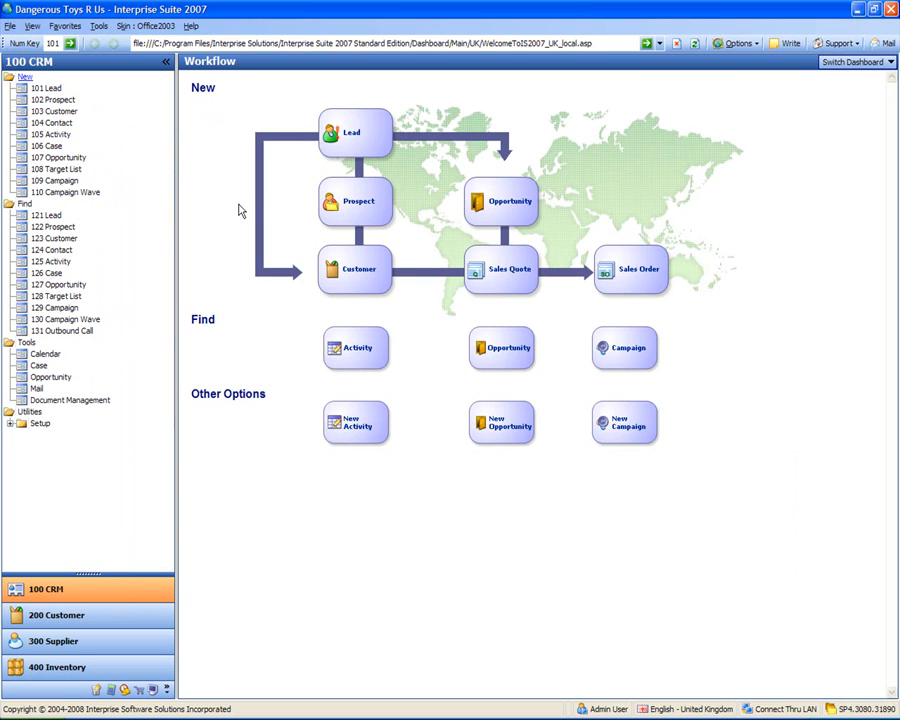
Step: In the '102 Prospect' wizard, enter customer name 'Toy Prospect UK Ltd', a contact name, postal code, and Business type
click(54, 100)
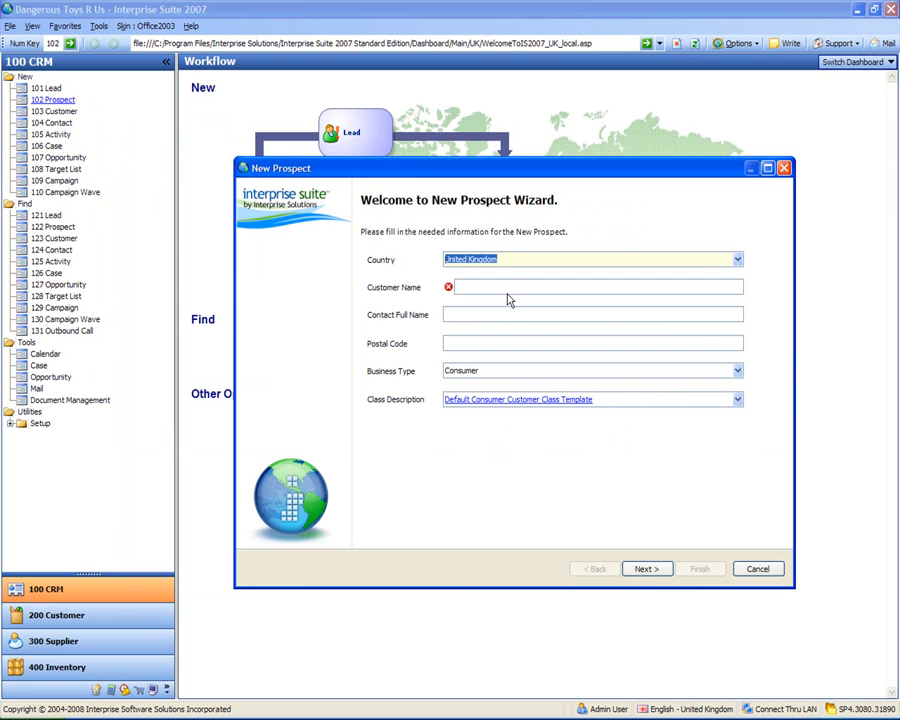
click(507, 287)
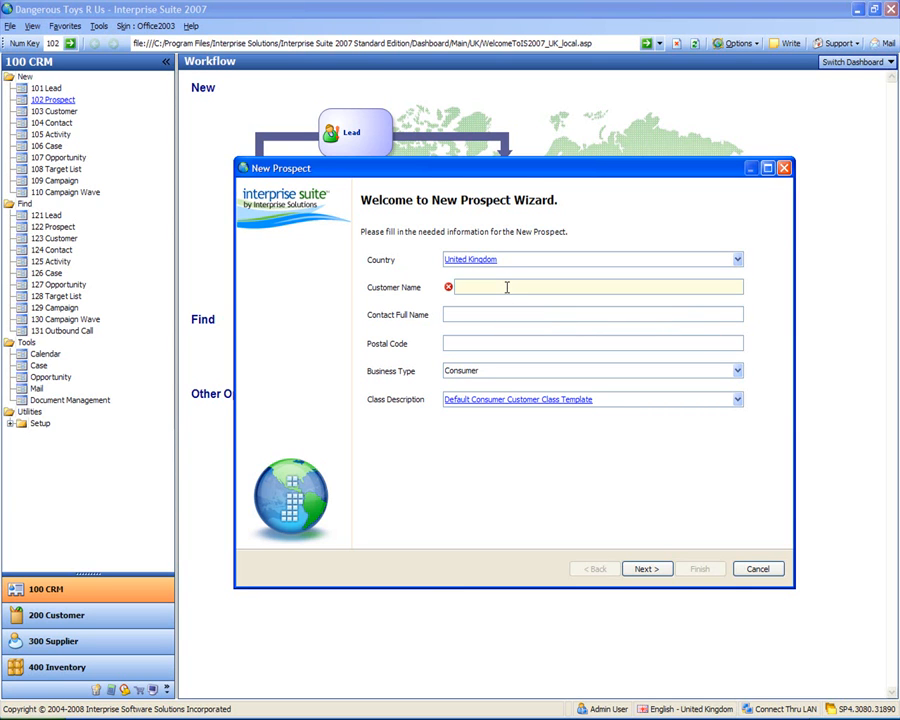
text(Toy Prospect UK)
text(Ltd)
key(Tab)
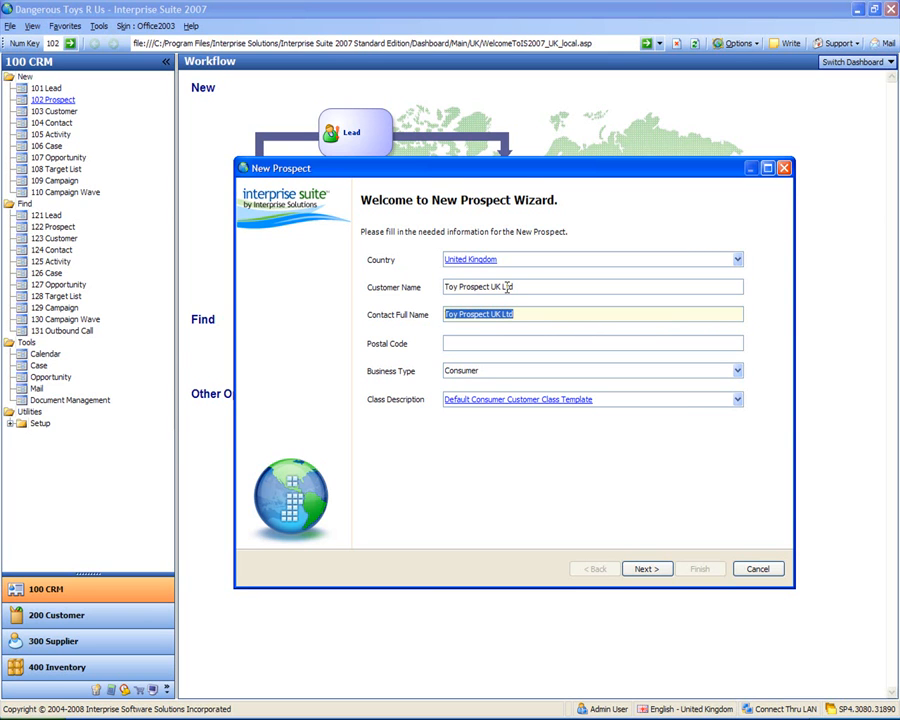
text(Mr)
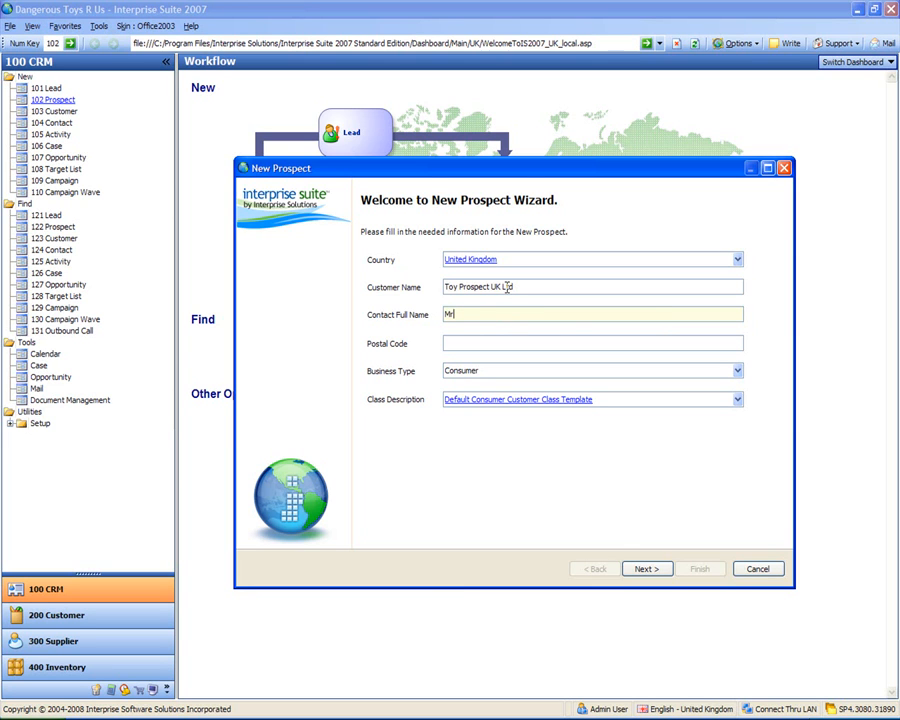
text( Toy Prospect)
key(Tab)
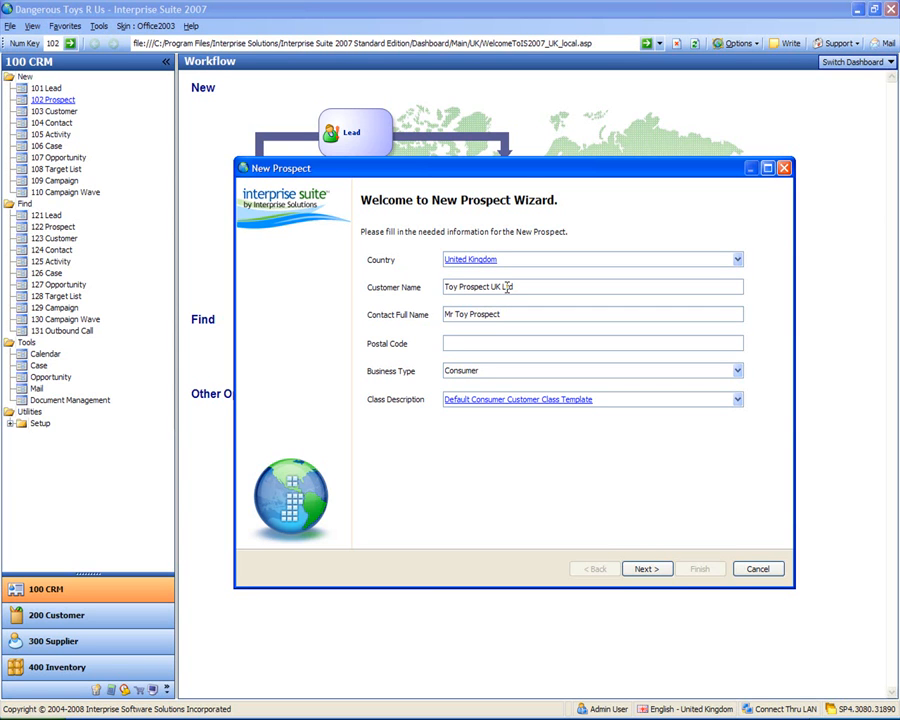
text(M34 5SR)
key(Tab)
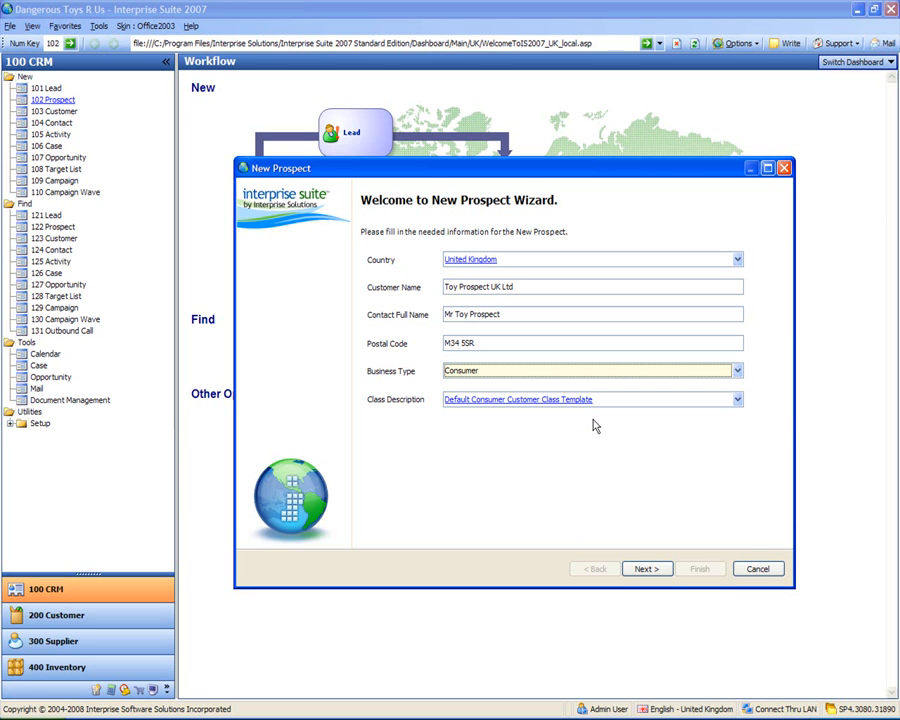
click(738, 371)
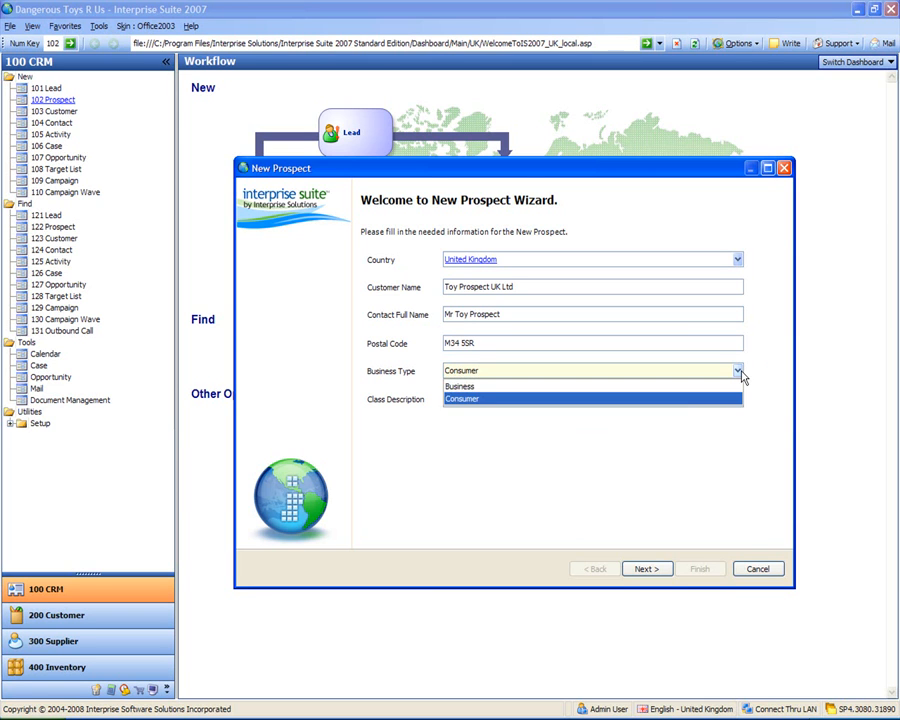
click(592, 387)
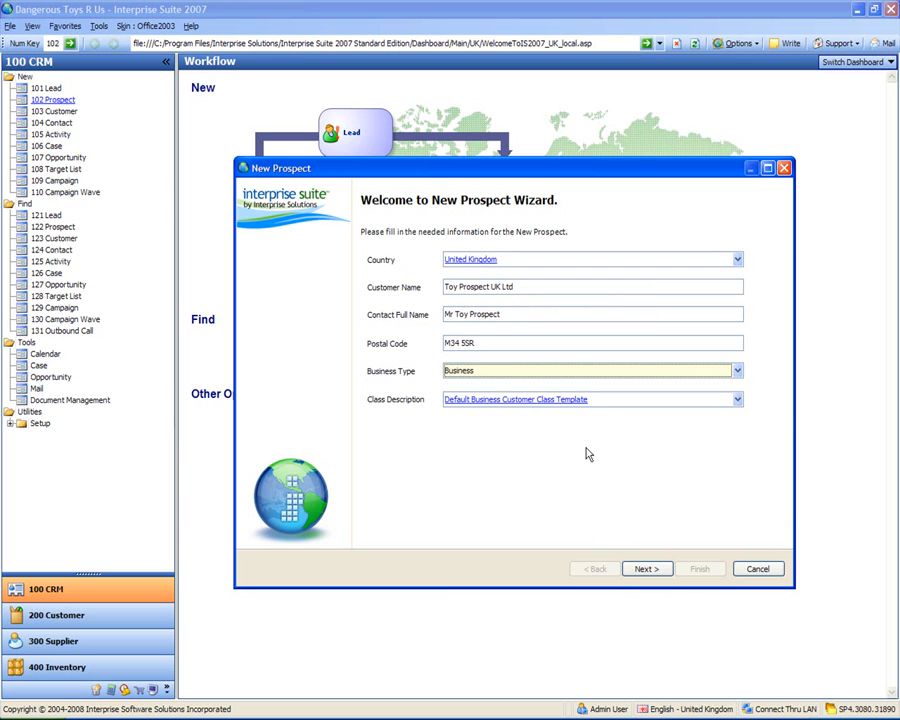
click(515, 402)
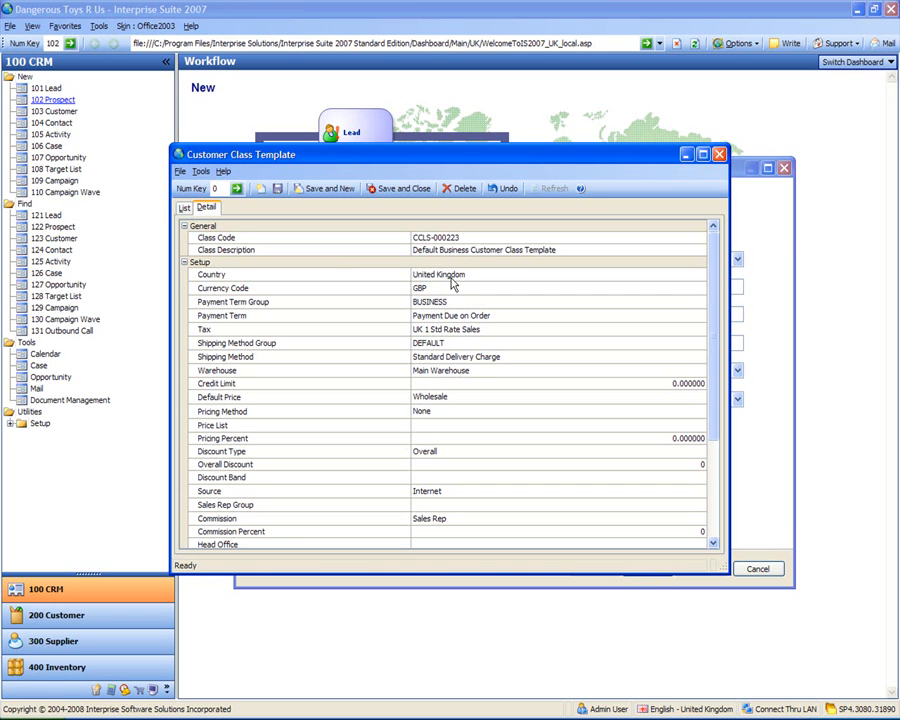
drag(492, 165, 548, 407)
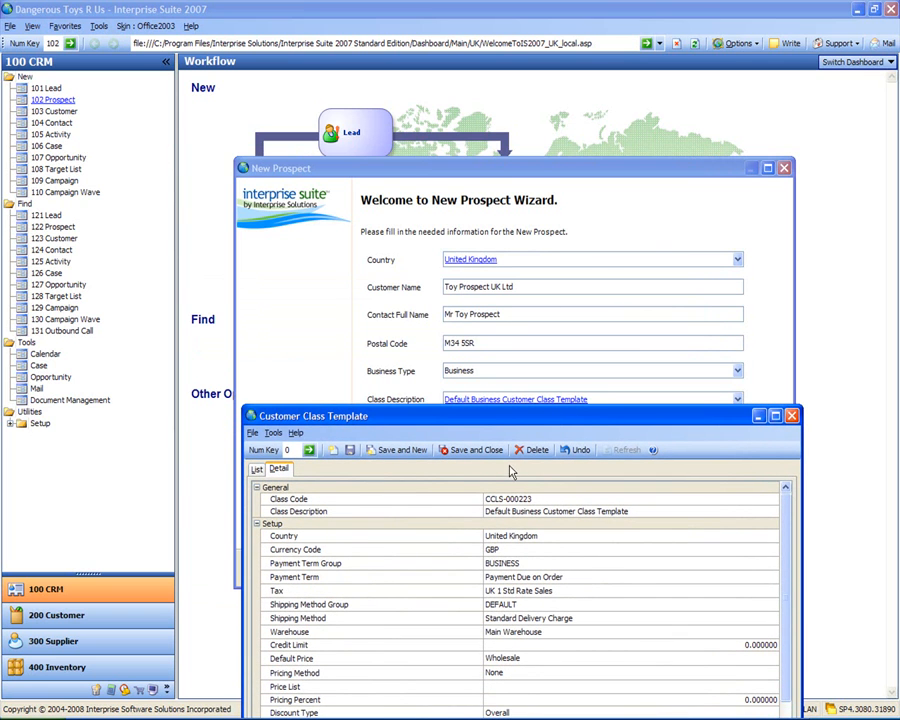
drag(515, 416, 362, 126)
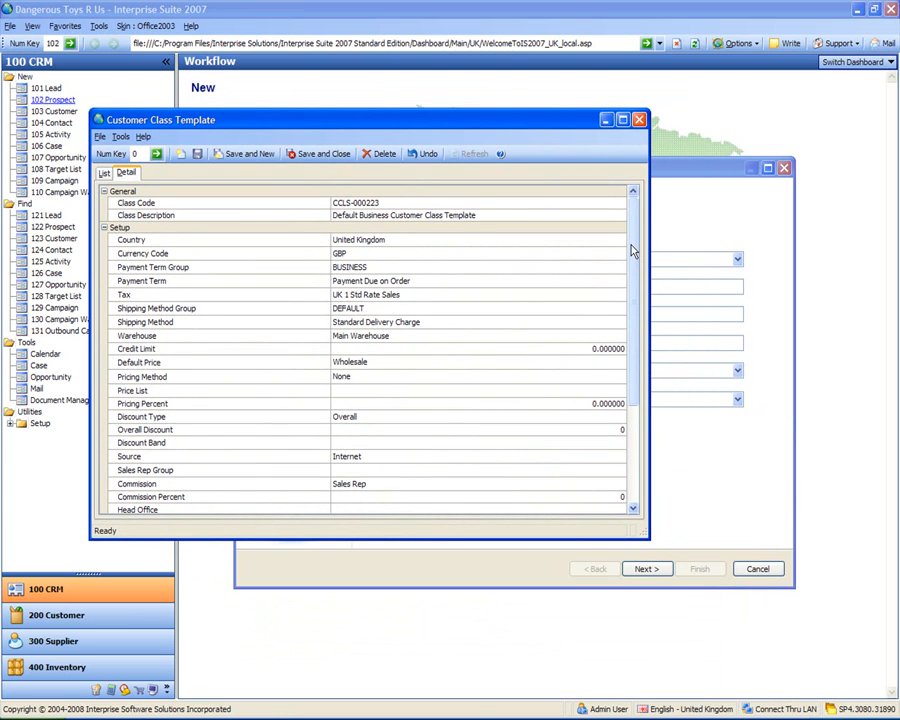
mouse_move(632, 250)
mouse_down()
mouse_move(632, 385)
mouse_move(639, 224)
mouse_move(646, 236)
mouse_up()
drag(633, 297, 638, 246)
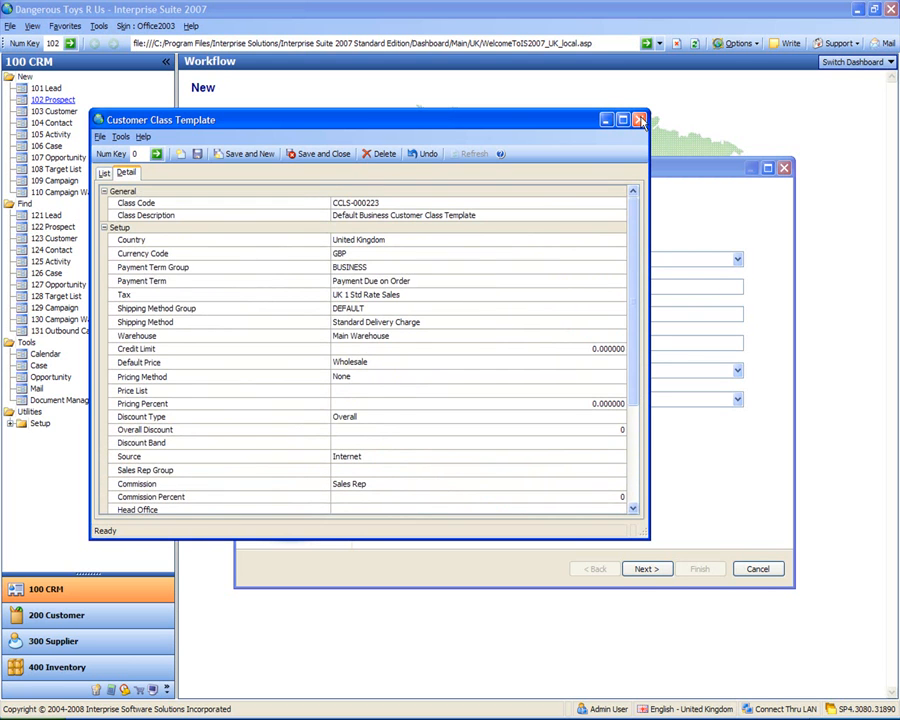
click(639, 119)
Step: Change the prospect's country to France
click(531, 262)
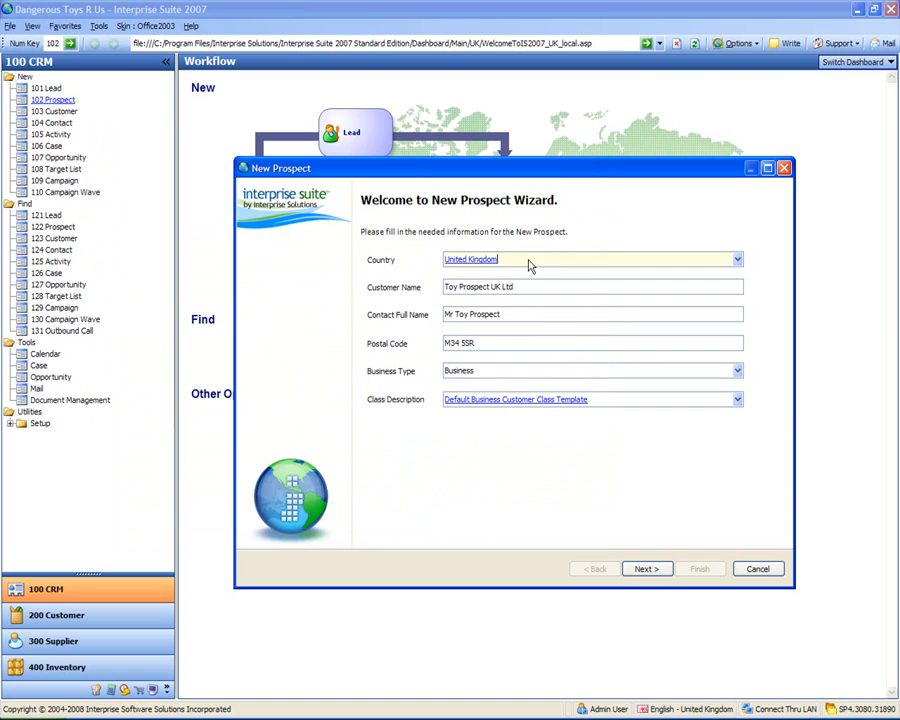
text(france)
key(Tab)
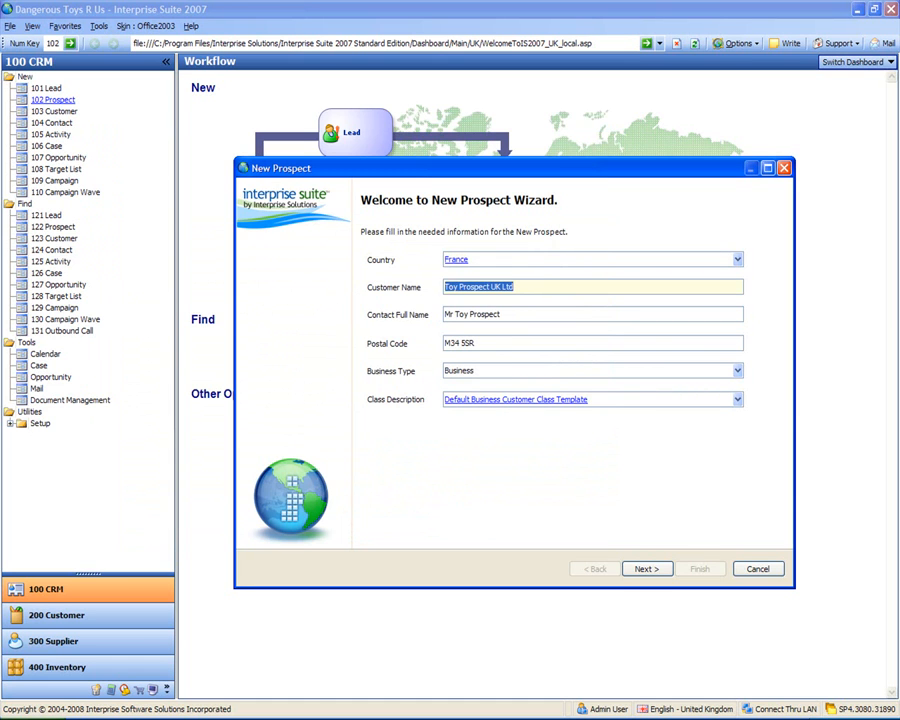
Step: Review the Customer Class Template's country, currency code and tax settings, then close the template
click(504, 400)
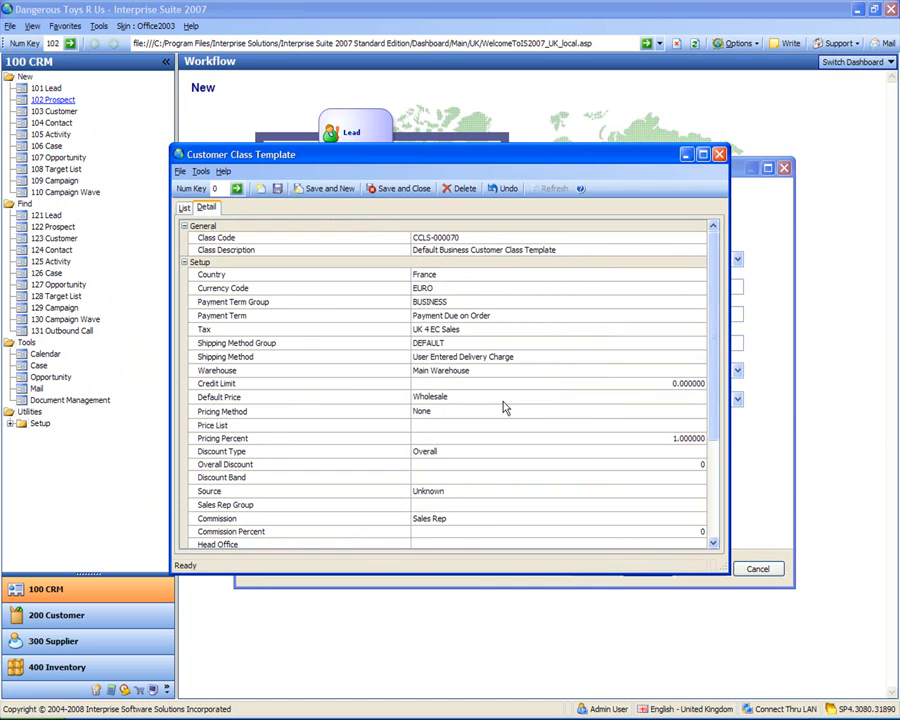
click(437, 277)
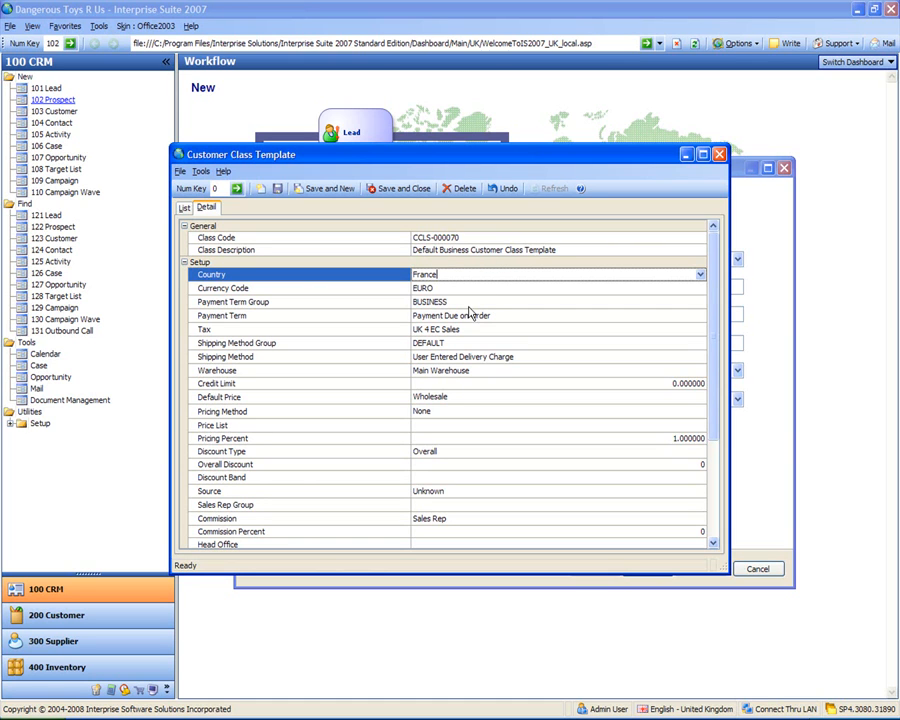
click(471, 287)
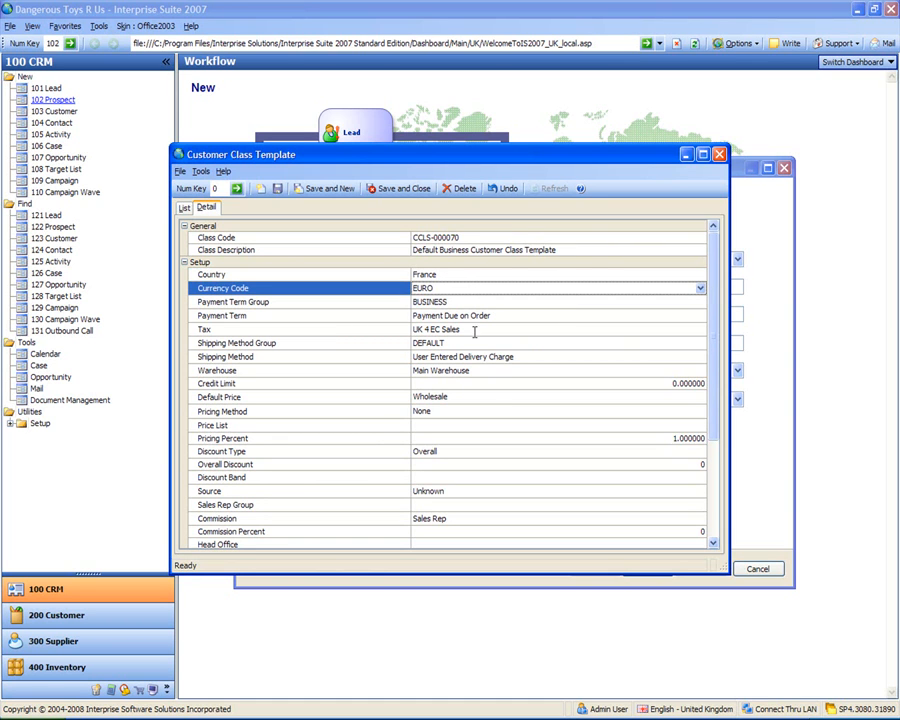
click(474, 331)
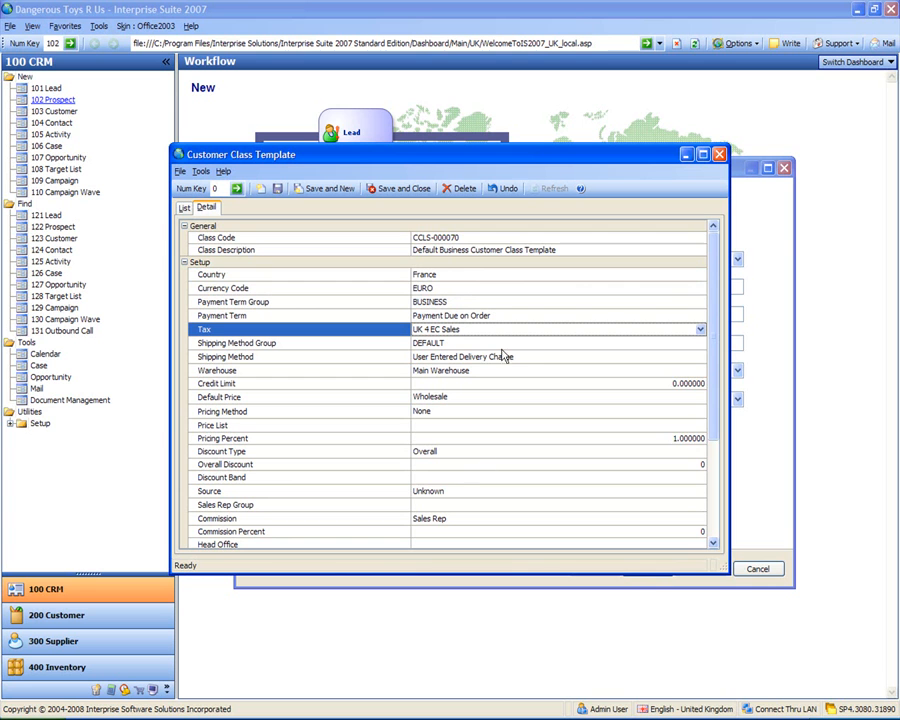
drag(718, 330, 738, 309)
scroll(520, 356, down, 3)
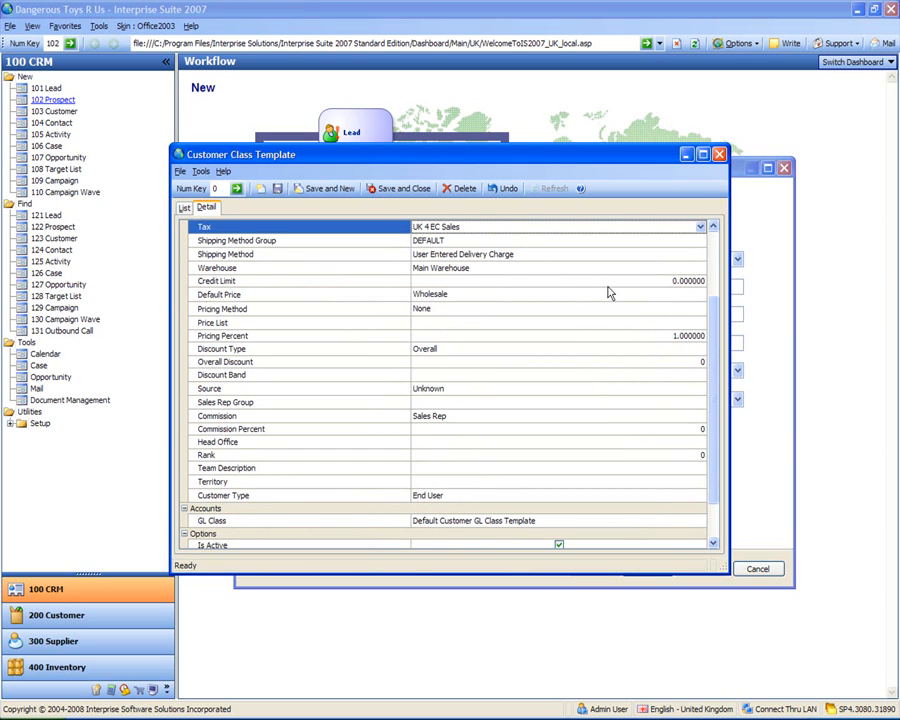
click(718, 157)
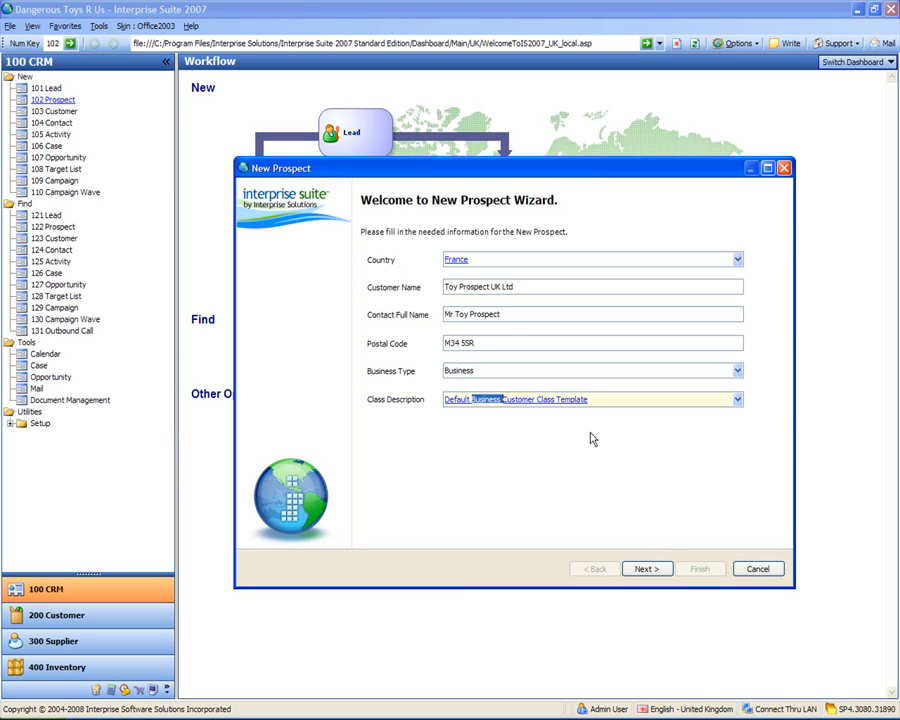
Step: Set the country to United Kingdom and business type to Business, then continue to setup information
click(538, 262)
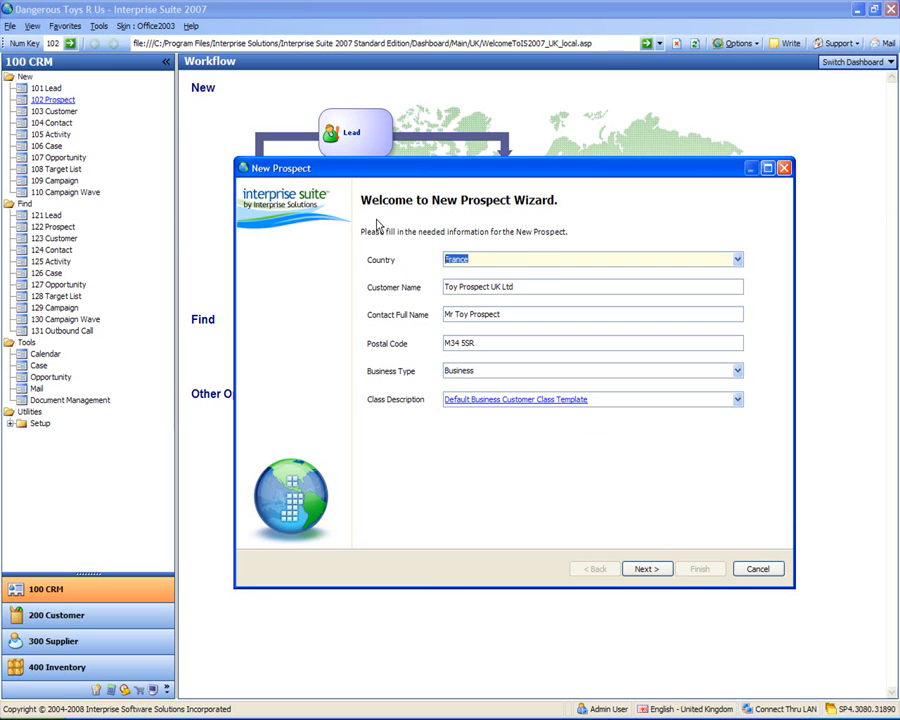
text(united king)
key(Tab)
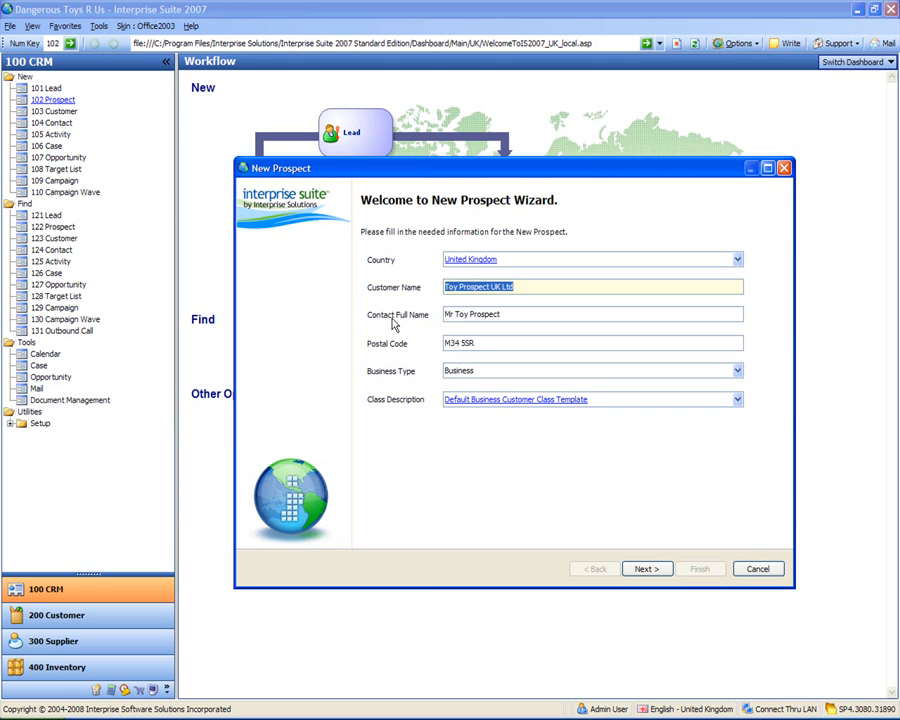
click(488, 376)
click(488, 385)
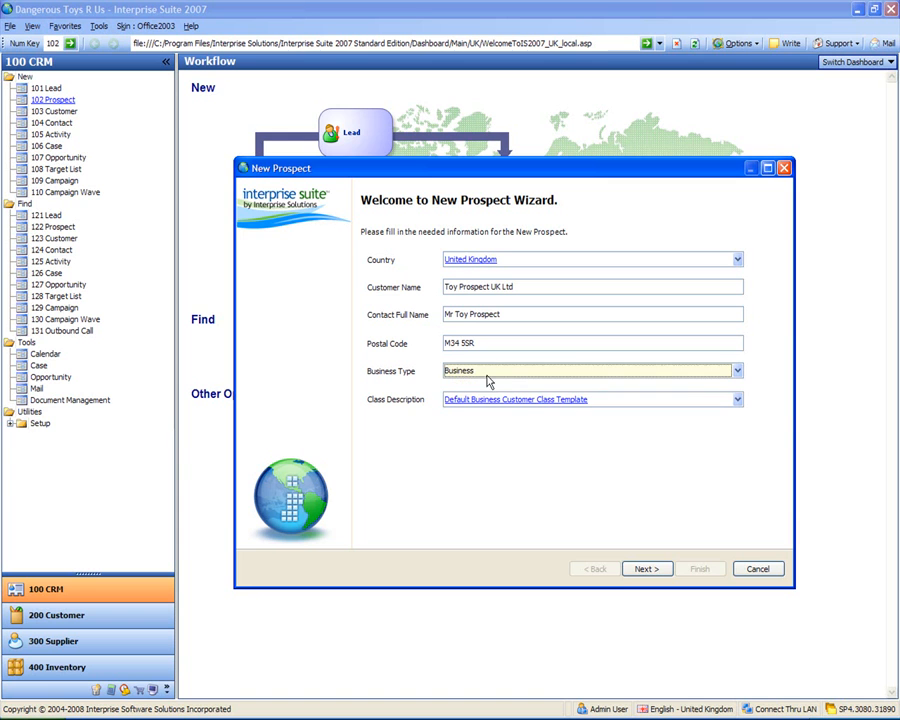
click(646, 569)
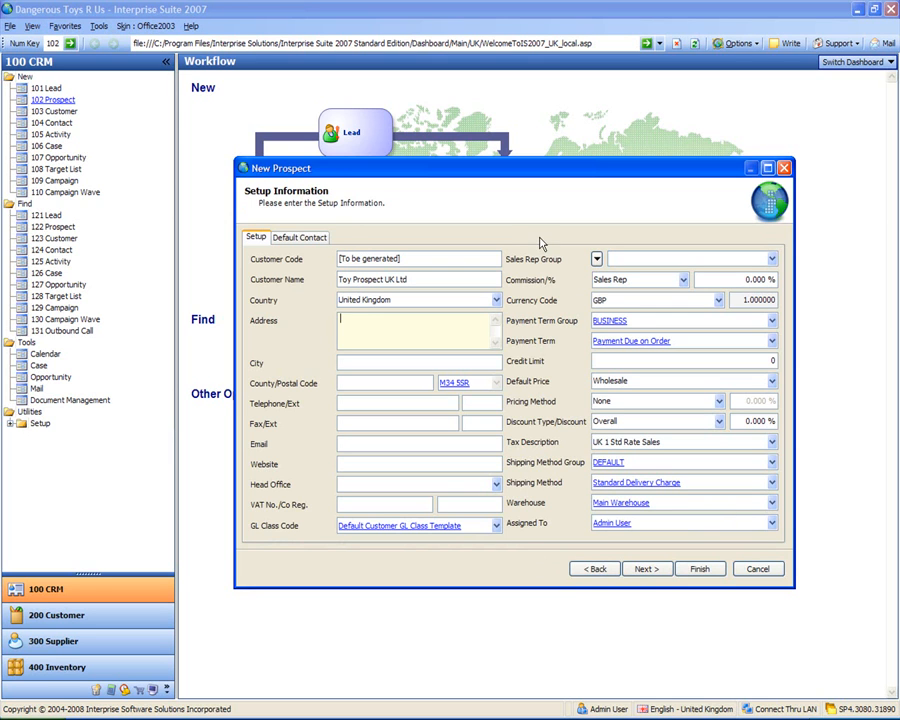
Step: Enter the prospect's two-line street address, city and county Lancashire
click(455, 318)
text(2345 Toy Road)
key(Return)
text(Toy Town)
key(Tab)
text(Toy City)
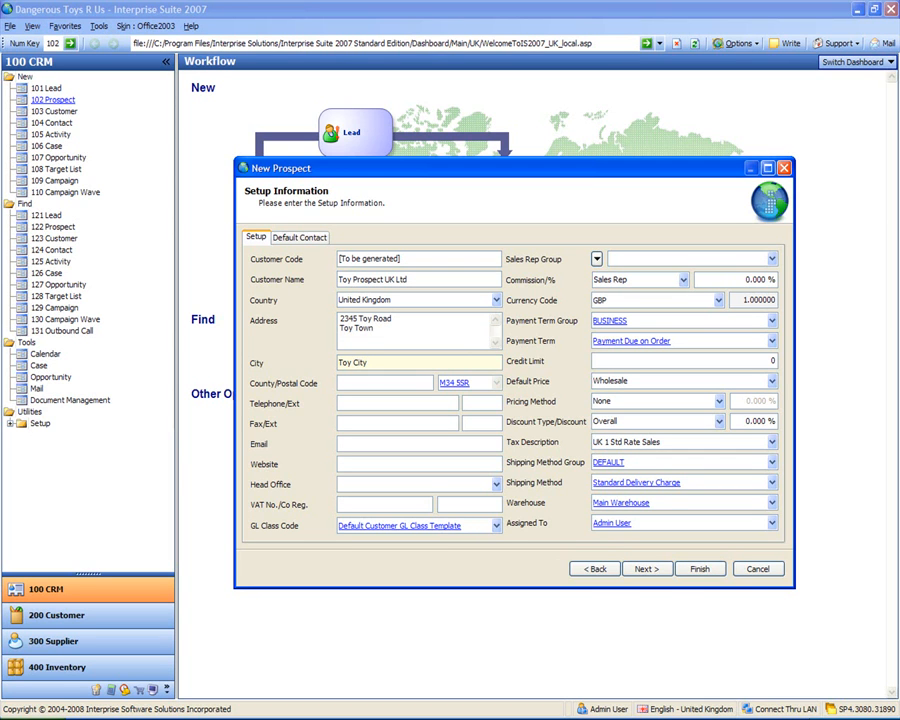
key(Tab)
text(Lancashire)
key(Tab)
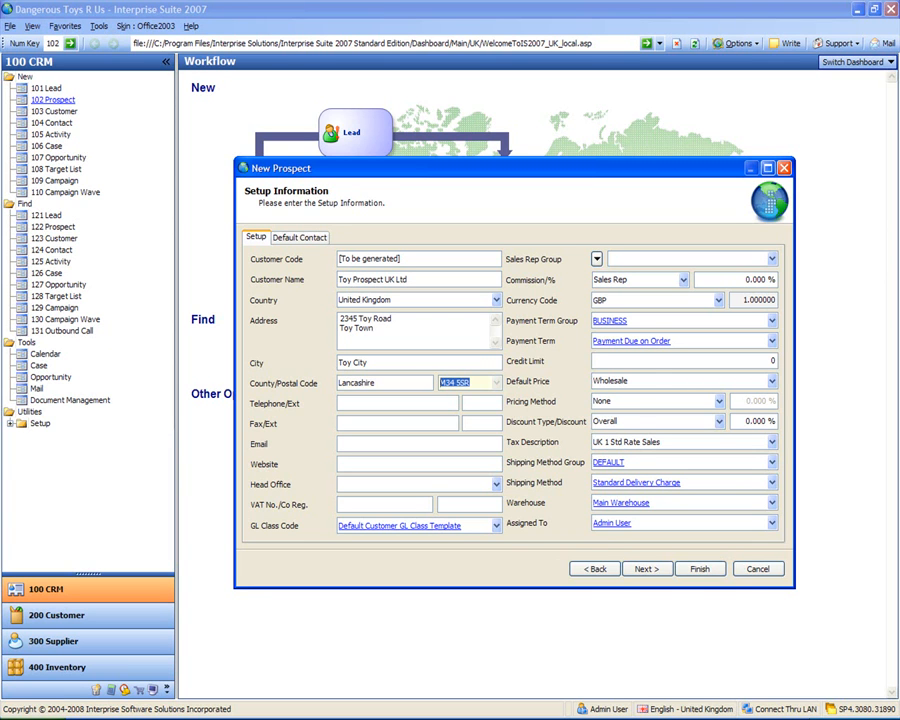
key(Tab)
key(Tab)
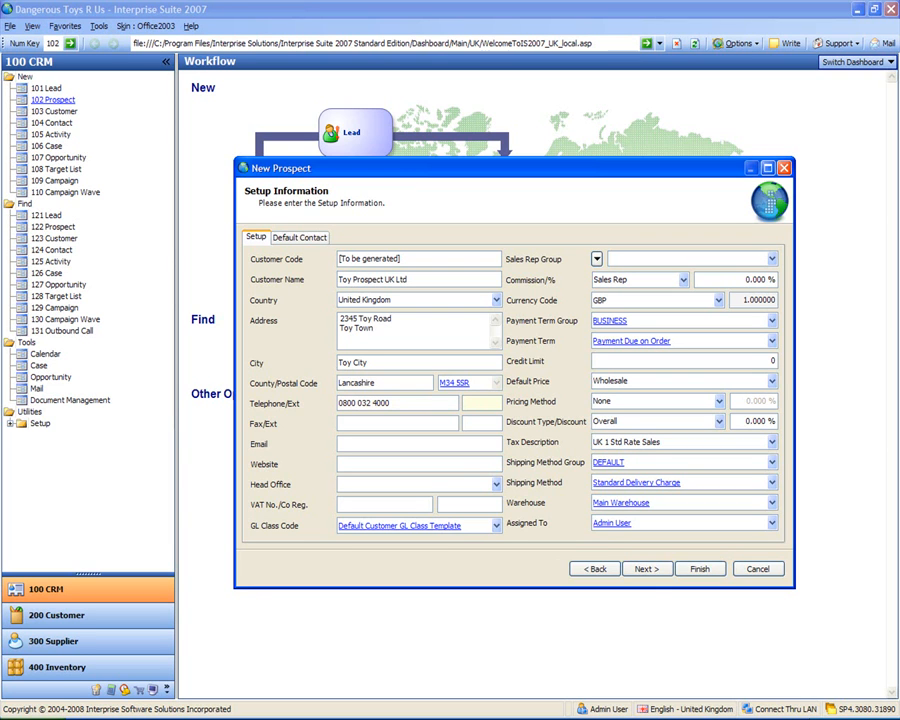
key(Tab)
key(Tab)
key(Tab)
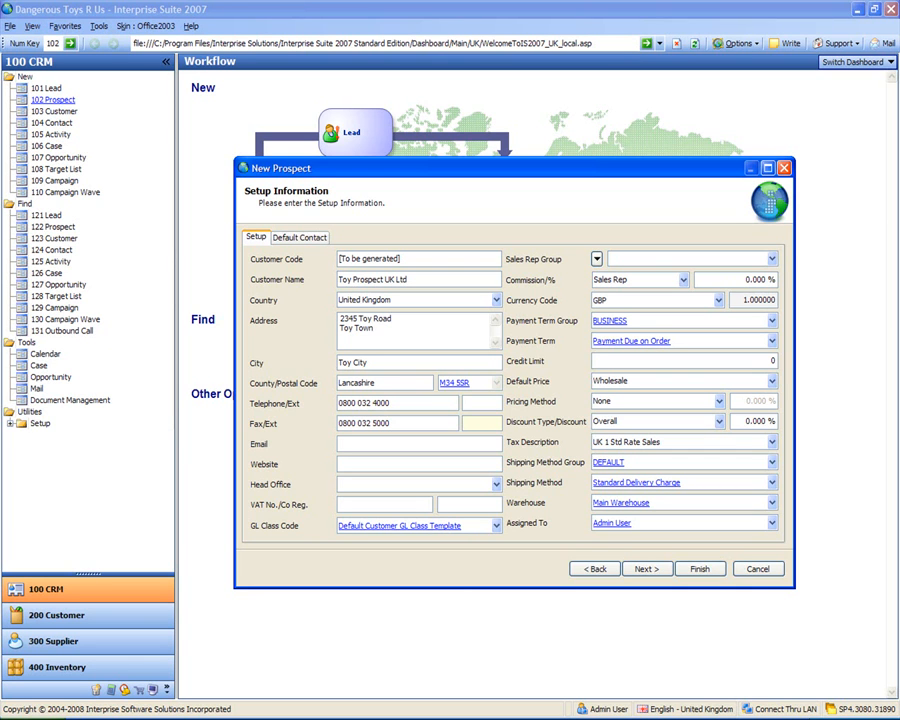
key(Tab)
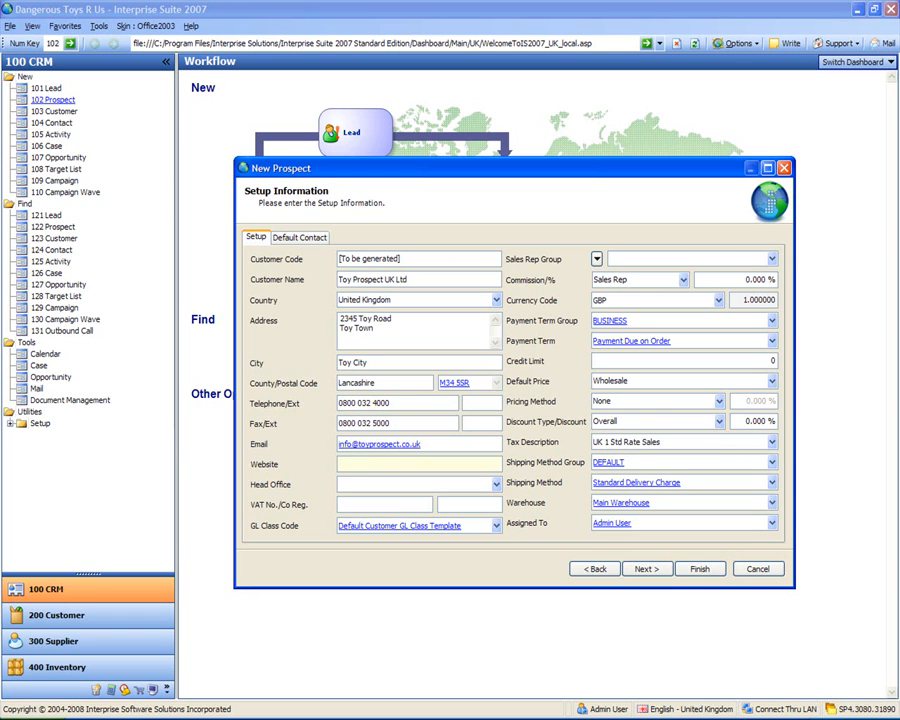
text(www.toyprospect.co.uk)
key(Tab)
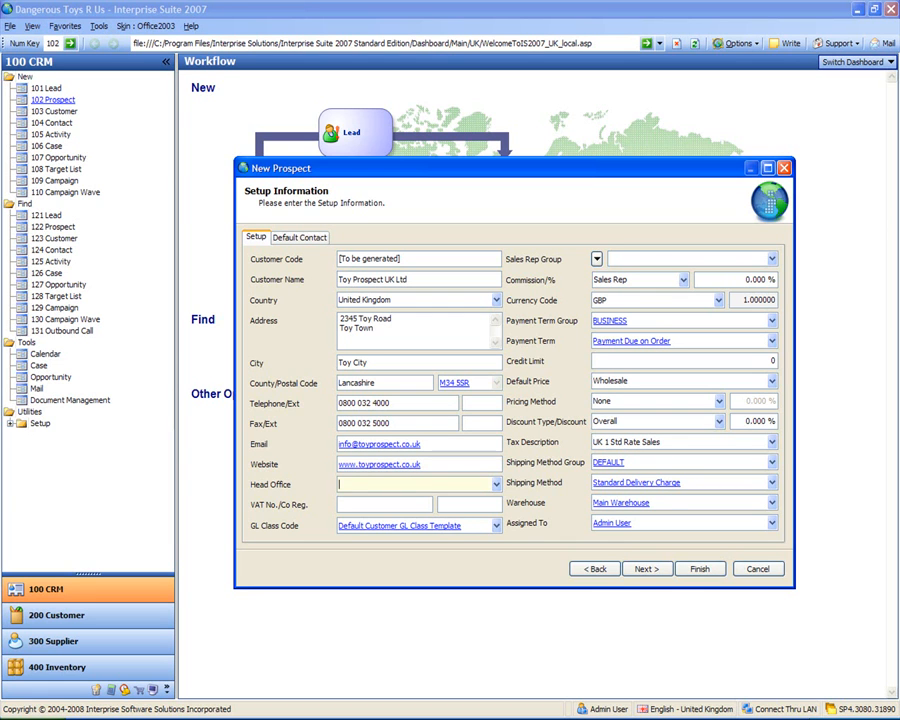
key(Tab)
Step: Finish the wizard to create prospect CUST-000001, then save and close its record
click(700, 570)
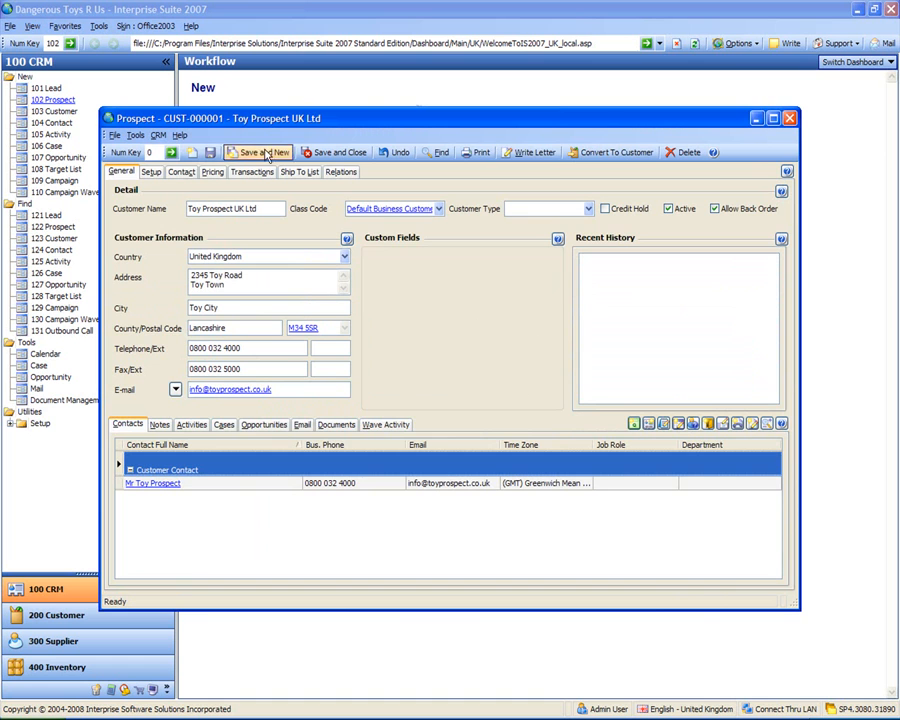
drag(292, 121, 283, 96)
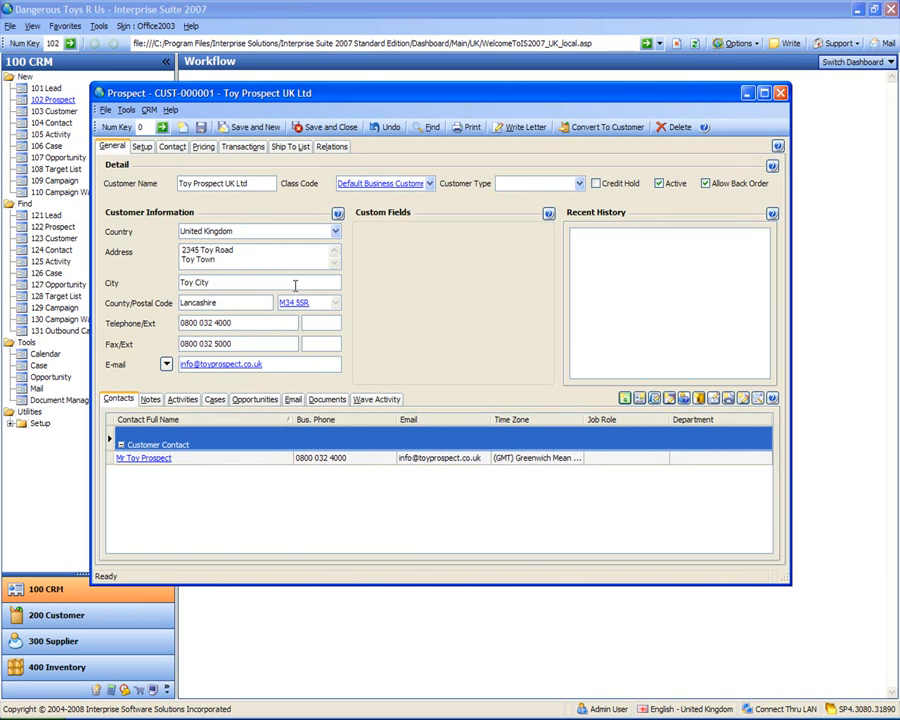
click(328, 131)
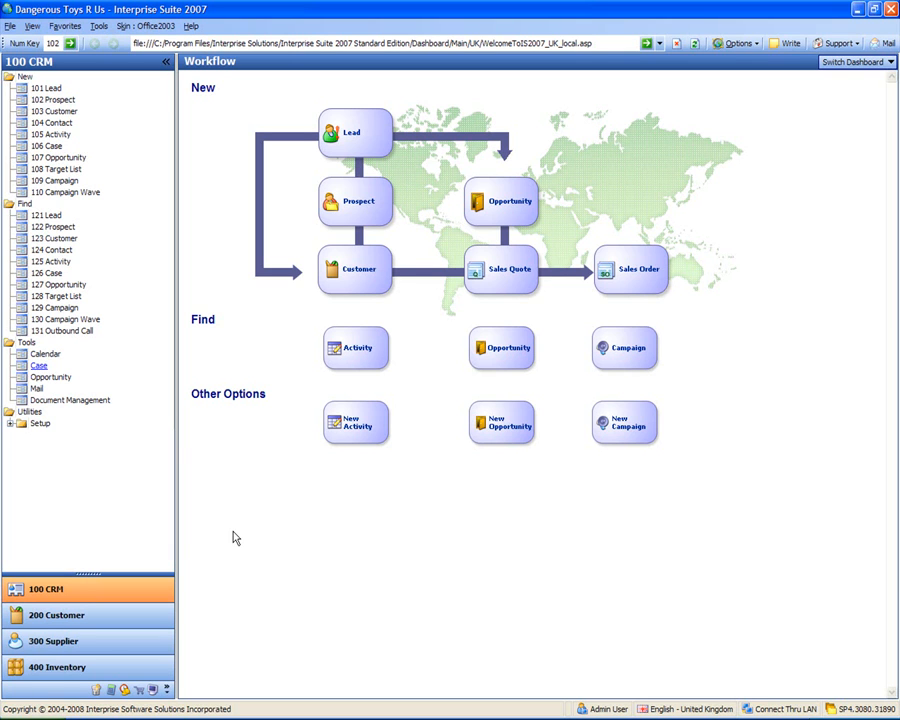
Step: In System Manager's Import Wizard, pick CRM tables, tick Leads and create its import template
click(152, 690)
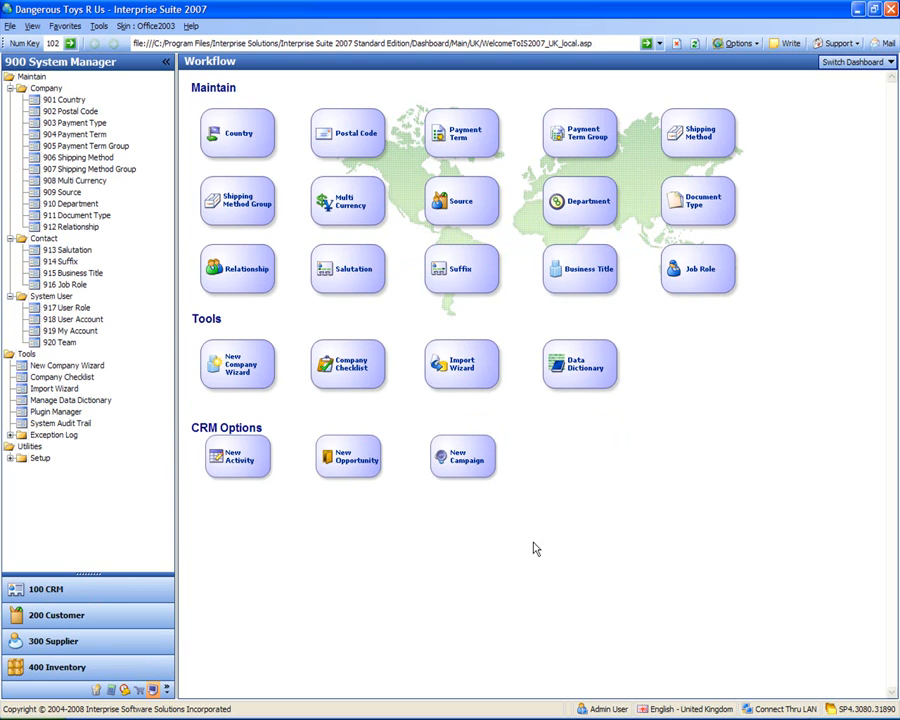
click(60, 390)
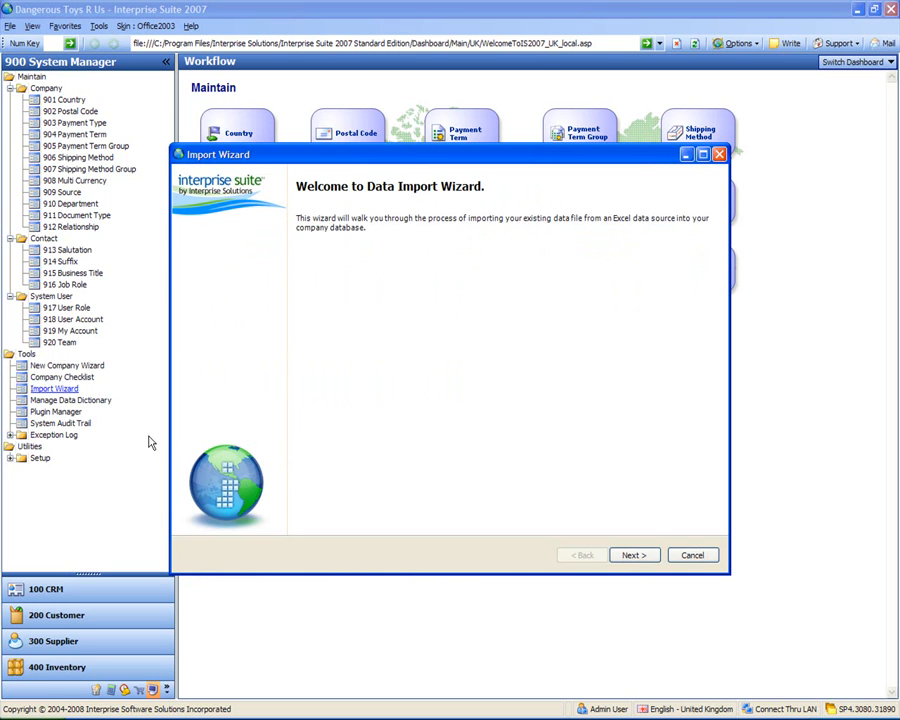
click(629, 558)
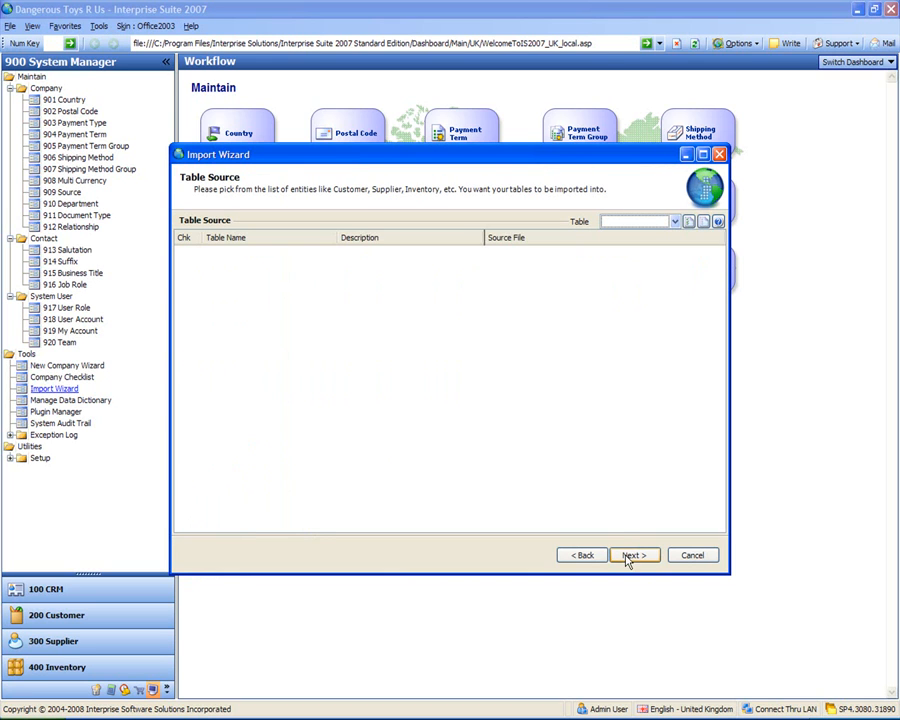
click(675, 223)
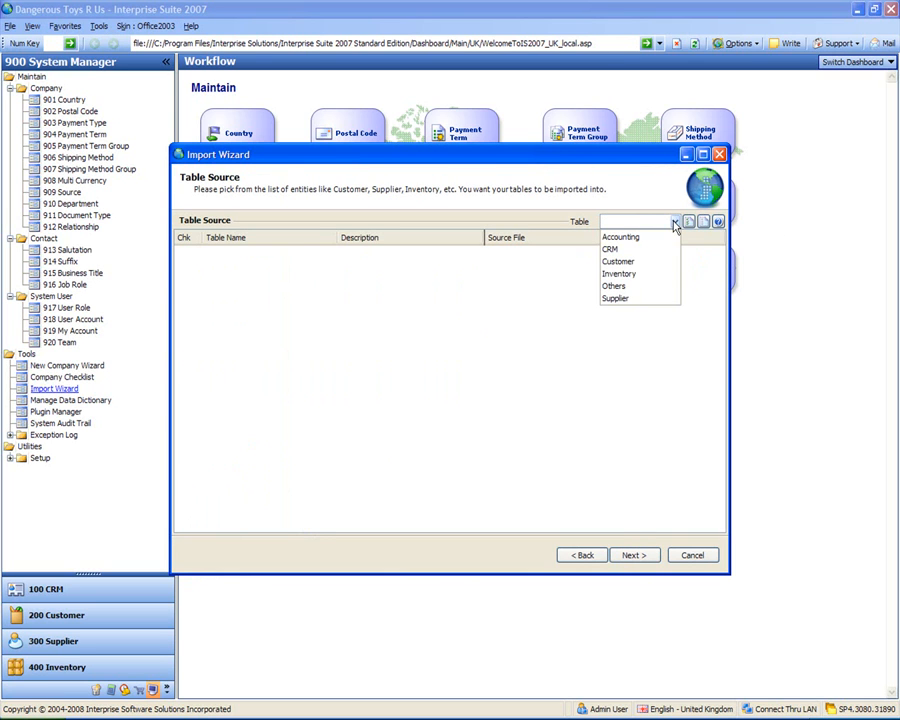
click(612, 249)
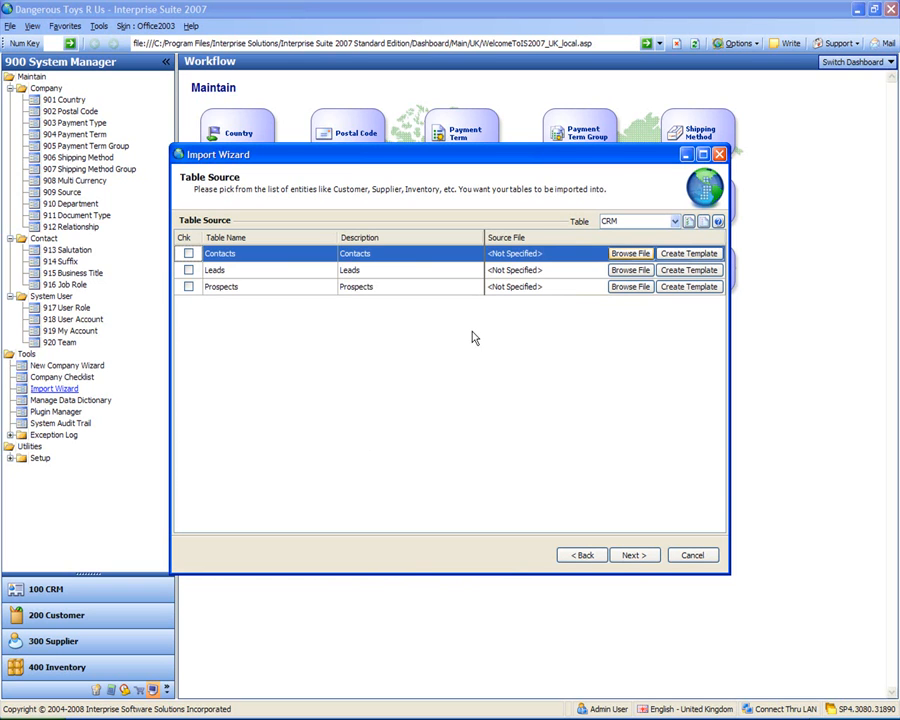
click(189, 270)
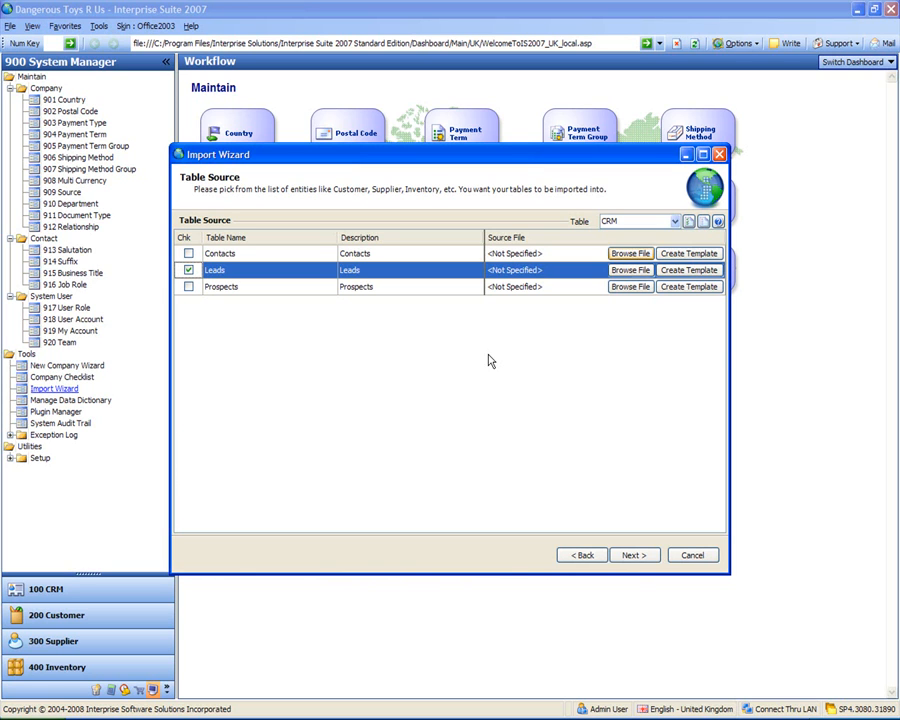
click(684, 271)
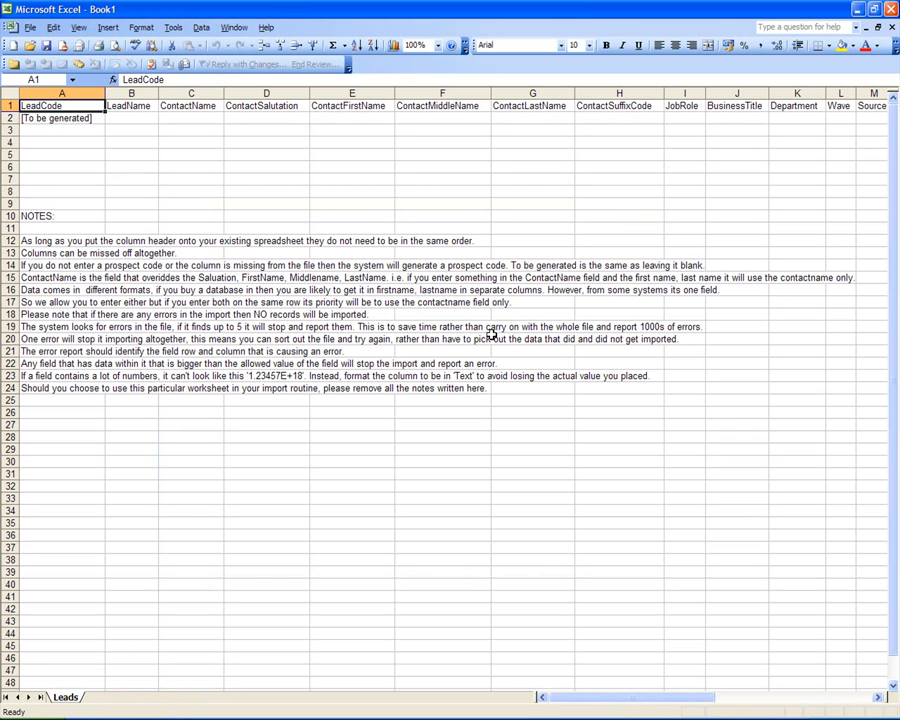
Step: Inspect the Leads template's LeadCode and other header cells, scrolling across the sheet and back
click(123, 152)
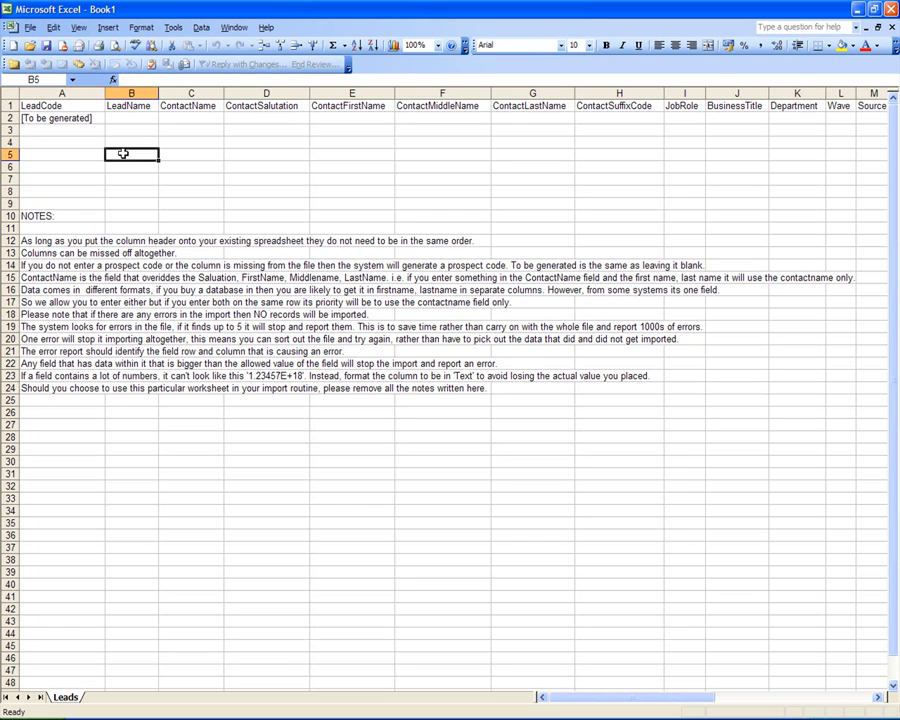
click(66, 105)
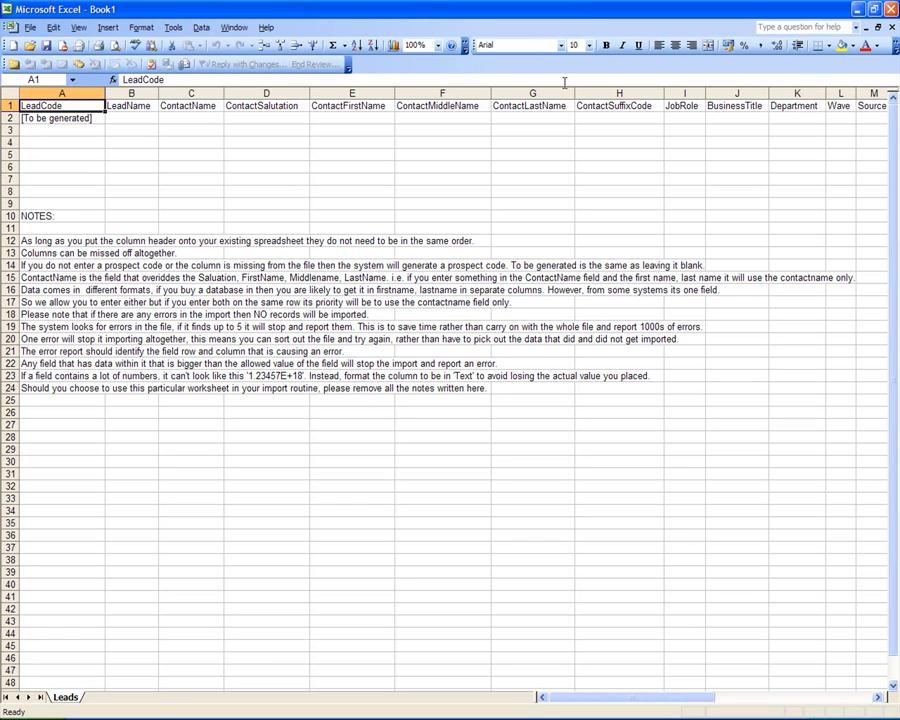
click(485, 151)
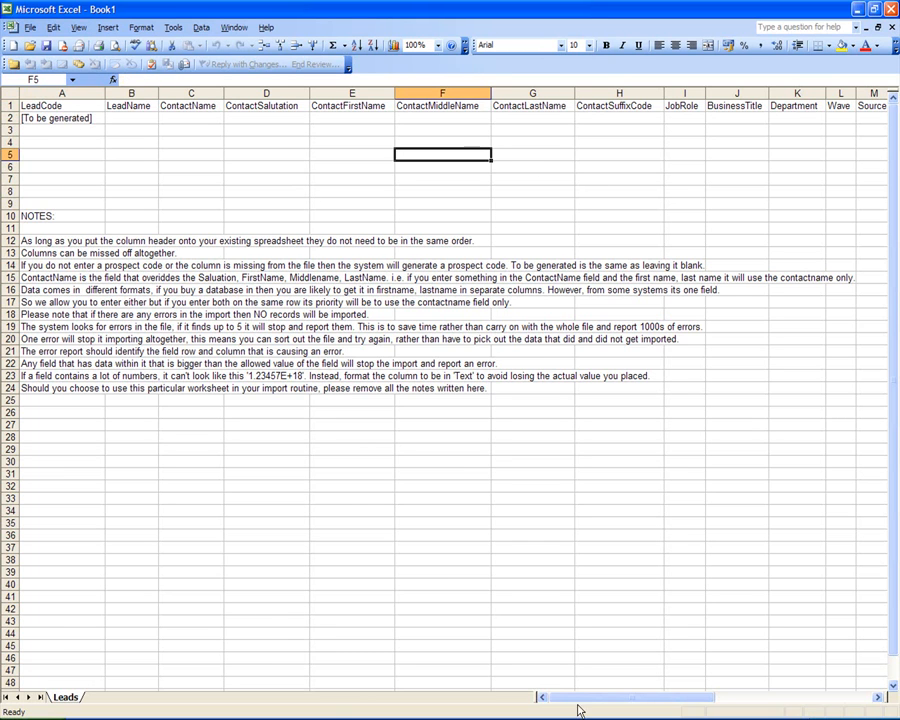
drag(636, 703, 765, 699)
drag(722, 692, 622, 682)
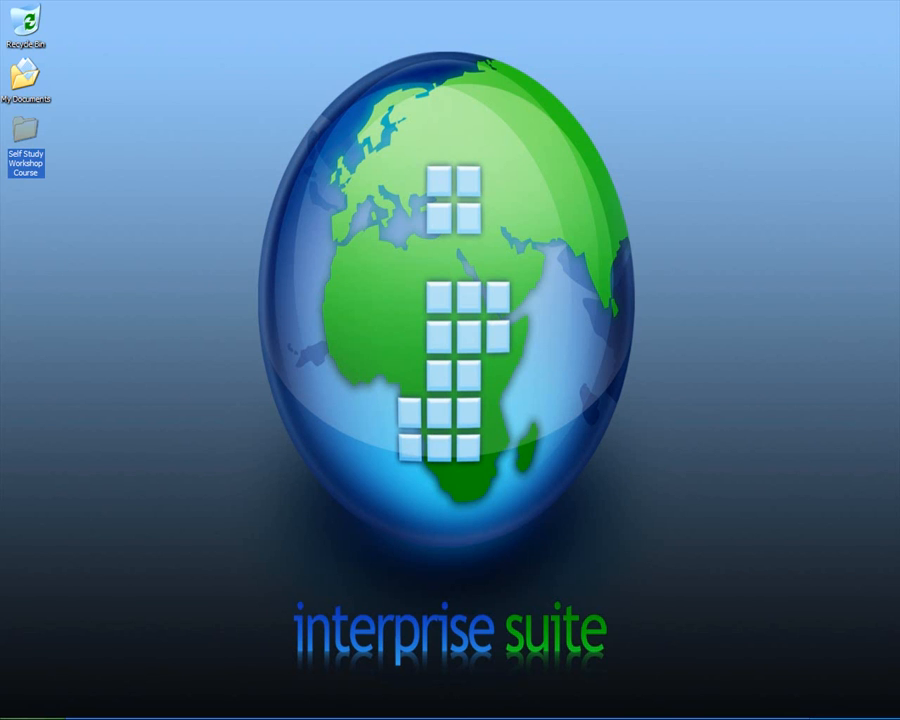
Step: Browse from Self Study Workshop Course into 4 Support Workshop Import Files and select 'CRM Lead Import (Incorrect Headings)'
double_click(24, 128)
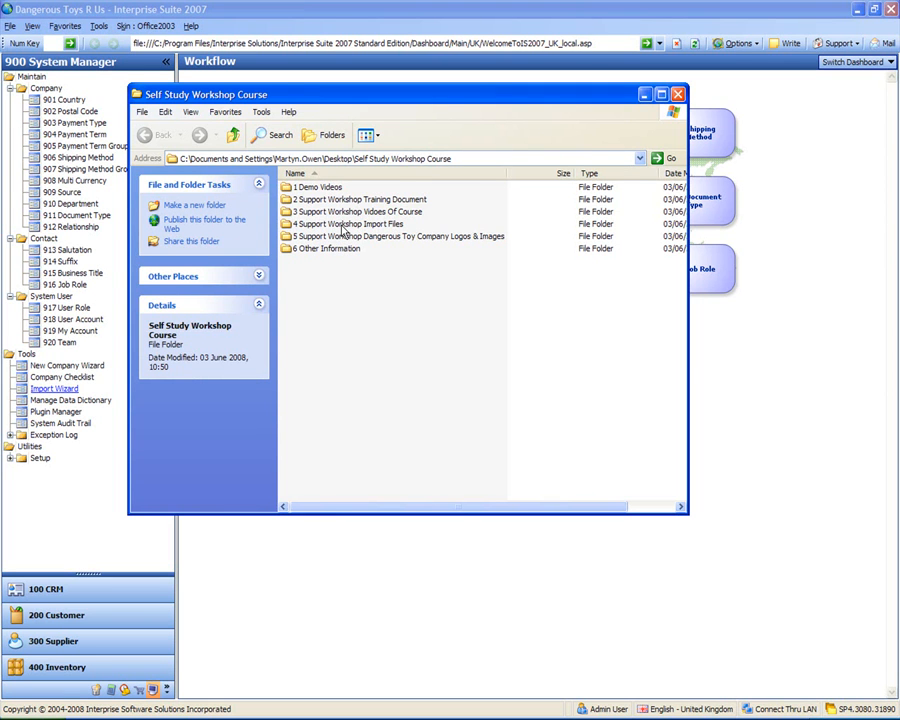
double_click(343, 225)
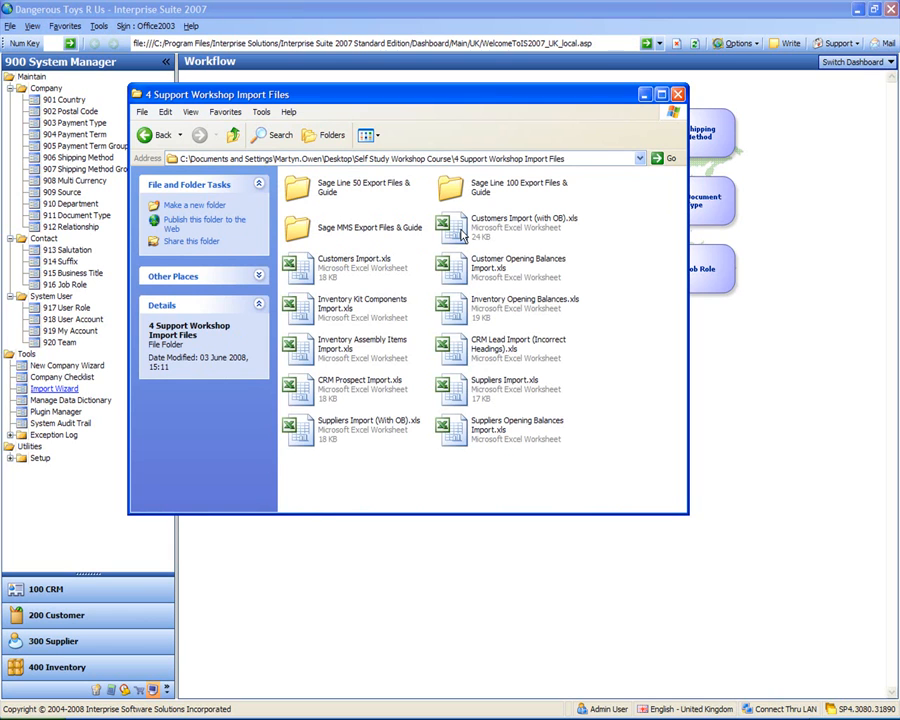
click(459, 352)
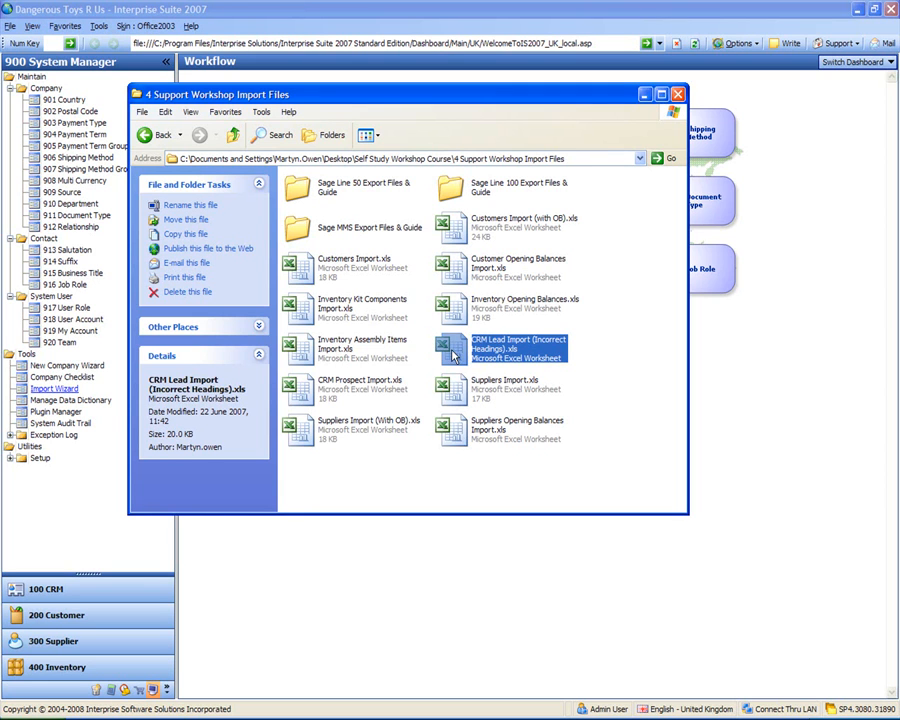
Step: Open CRM Lead Import (Incorrect Headings).xls from the 4 Support Workshop Import Files folder
double_click(453, 352)
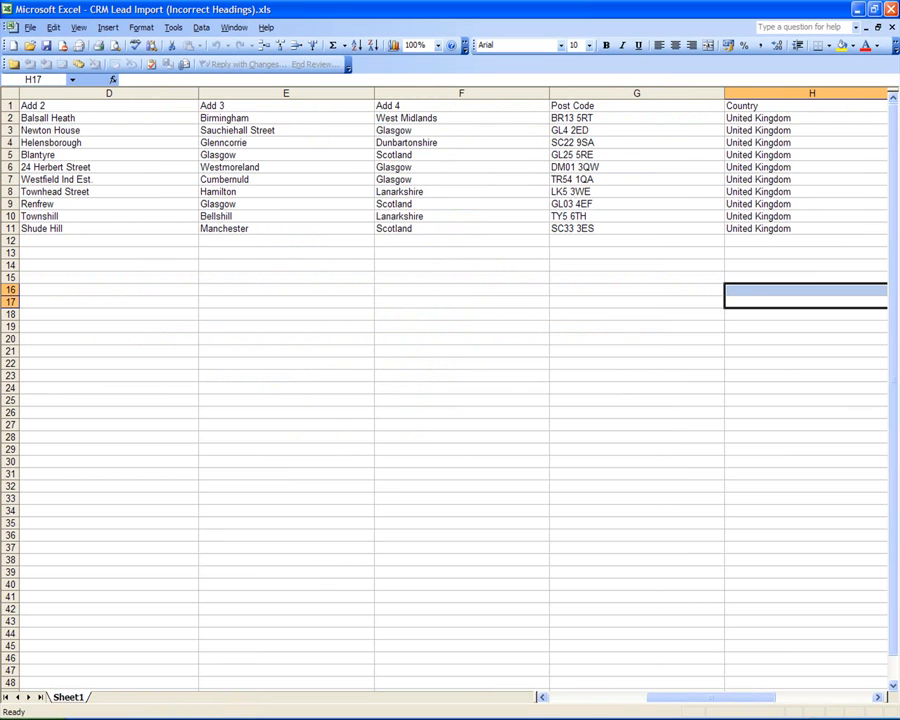
Step: Position the Book1 Leads template window above the CRM Lead Import window so template headings show over the lead data
drag(700, 699, 557, 697)
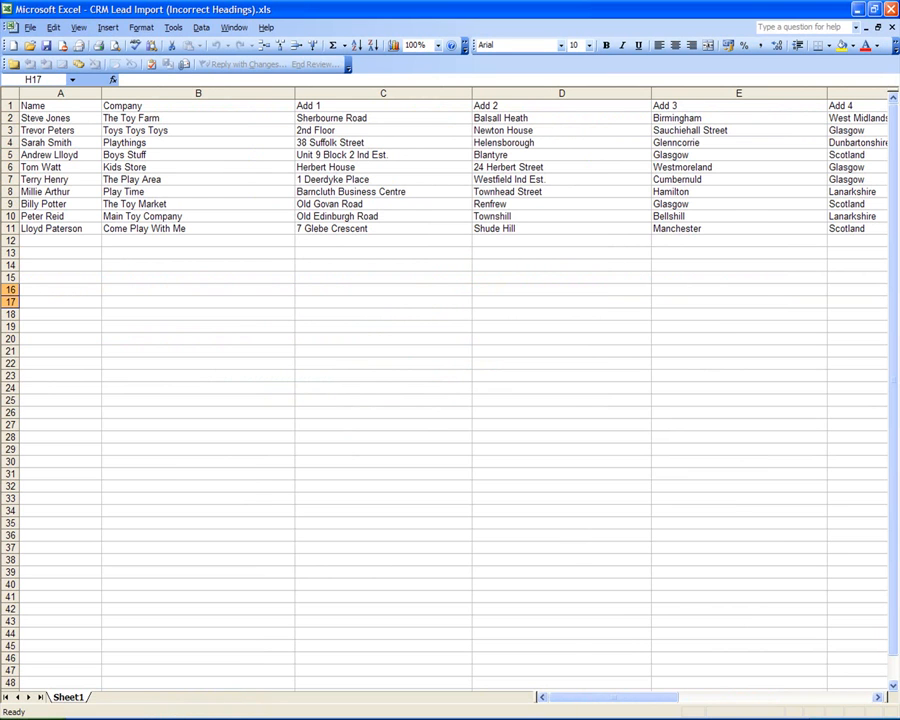
key(alt+Tab)
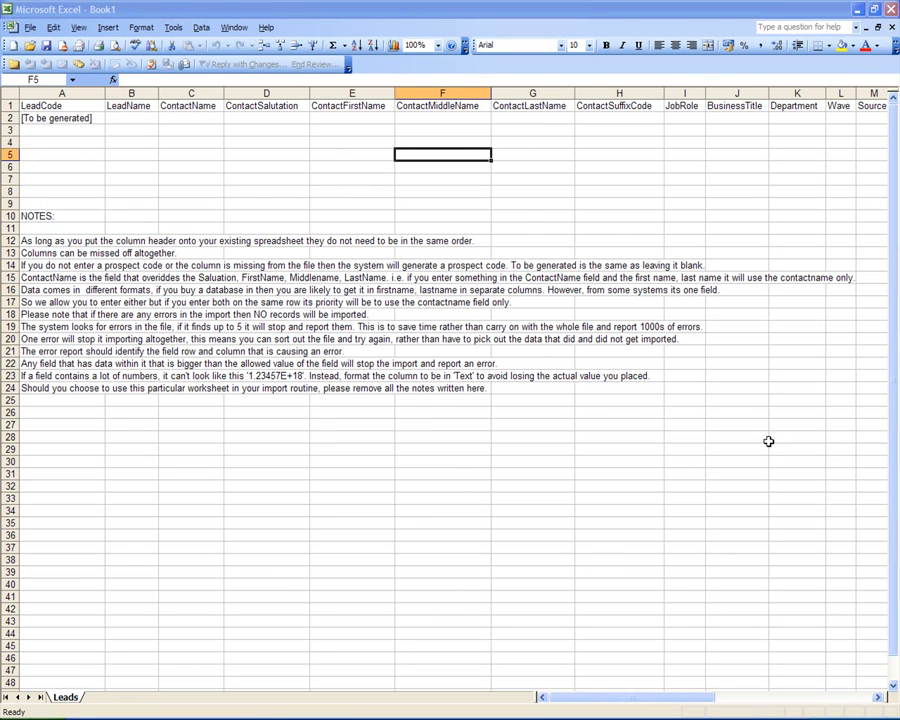
click(875, 11)
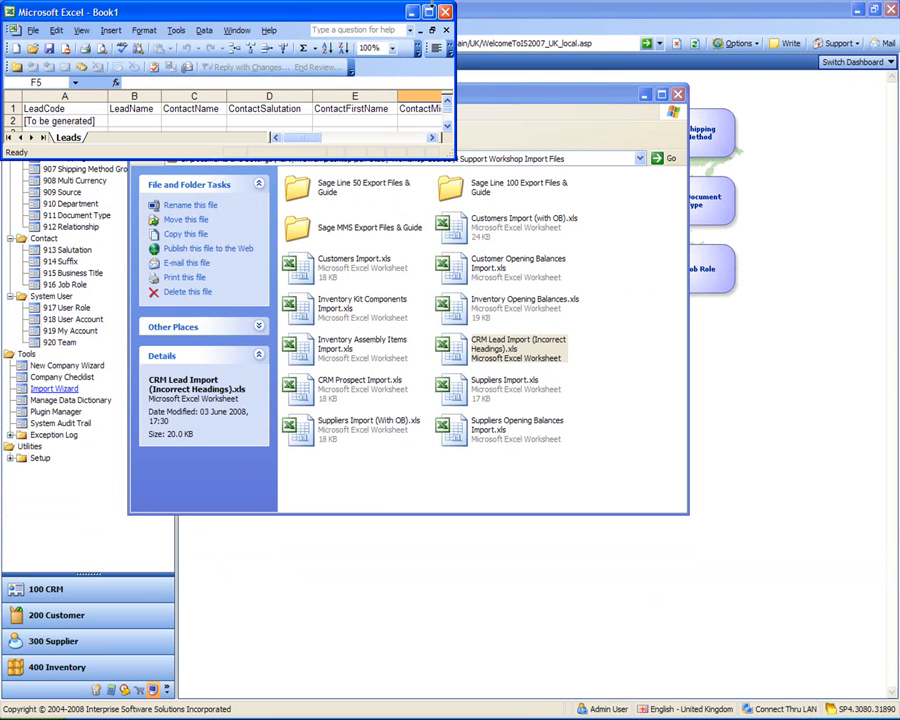
click(428, 11)
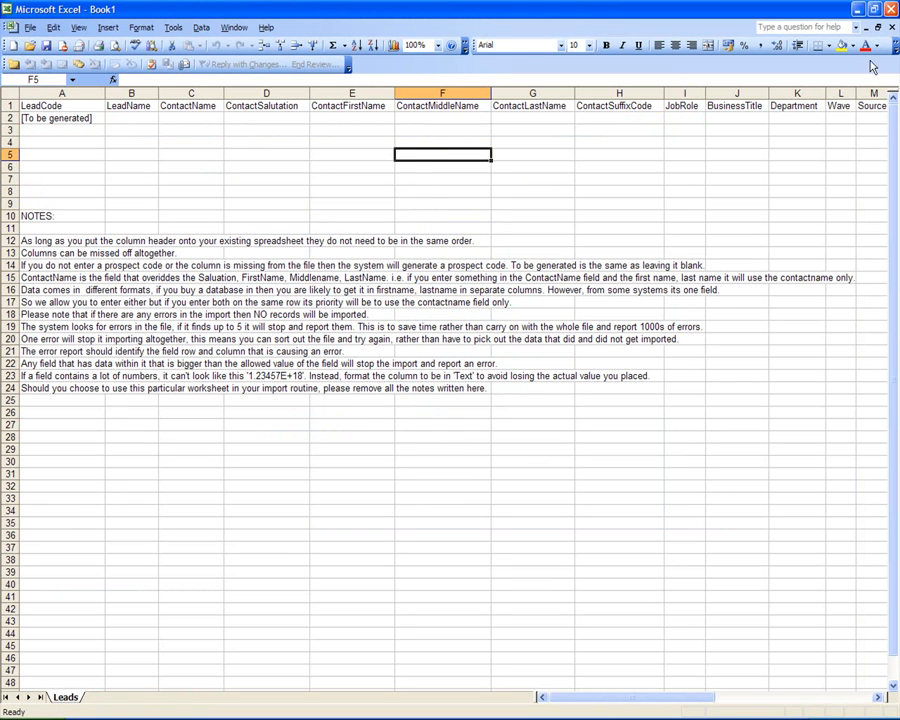
click(876, 27)
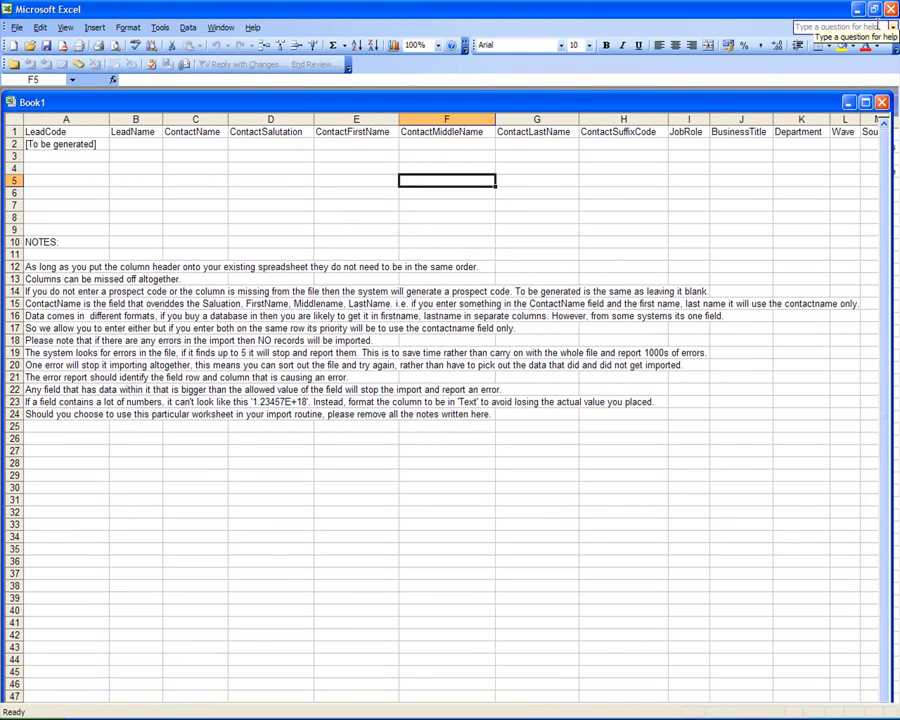
drag(697, 104, 701, 234)
drag(546, 106, 538, 97)
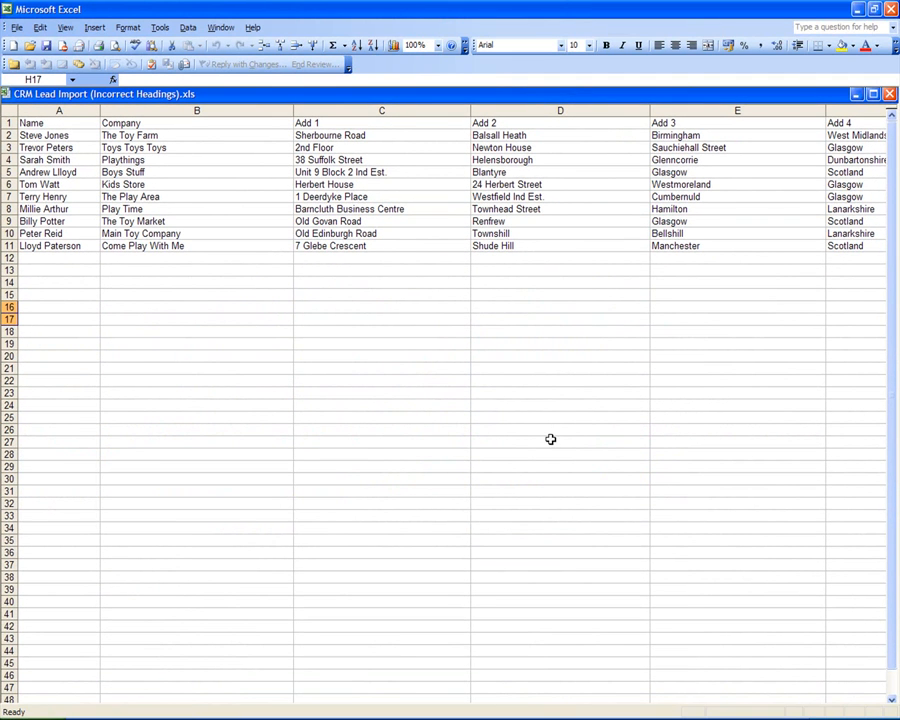
key(alt+Tab)
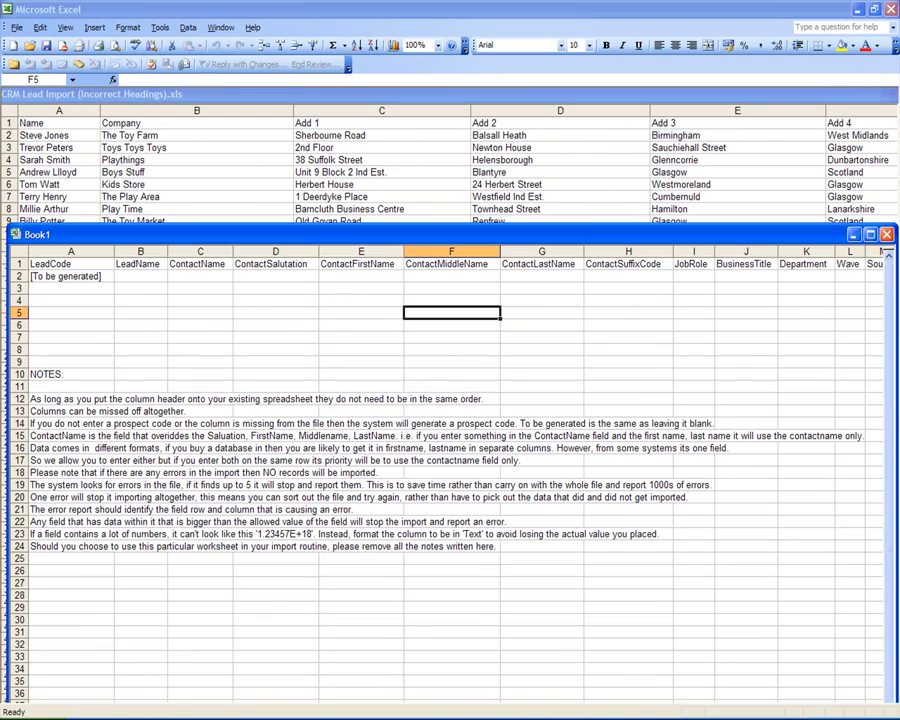
drag(464, 238, 453, 98)
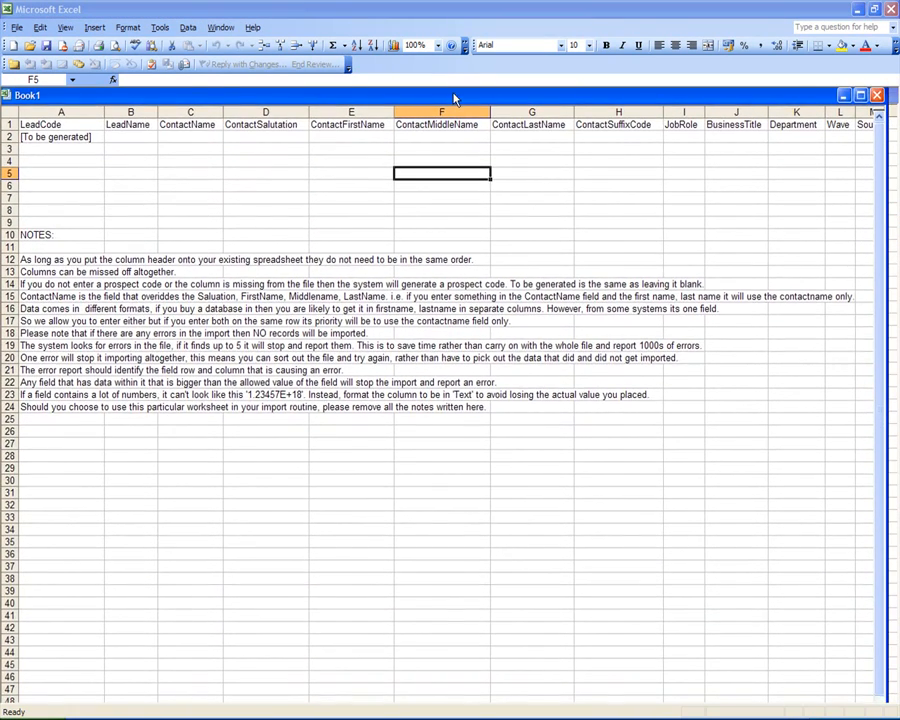
key(alt+Tab)
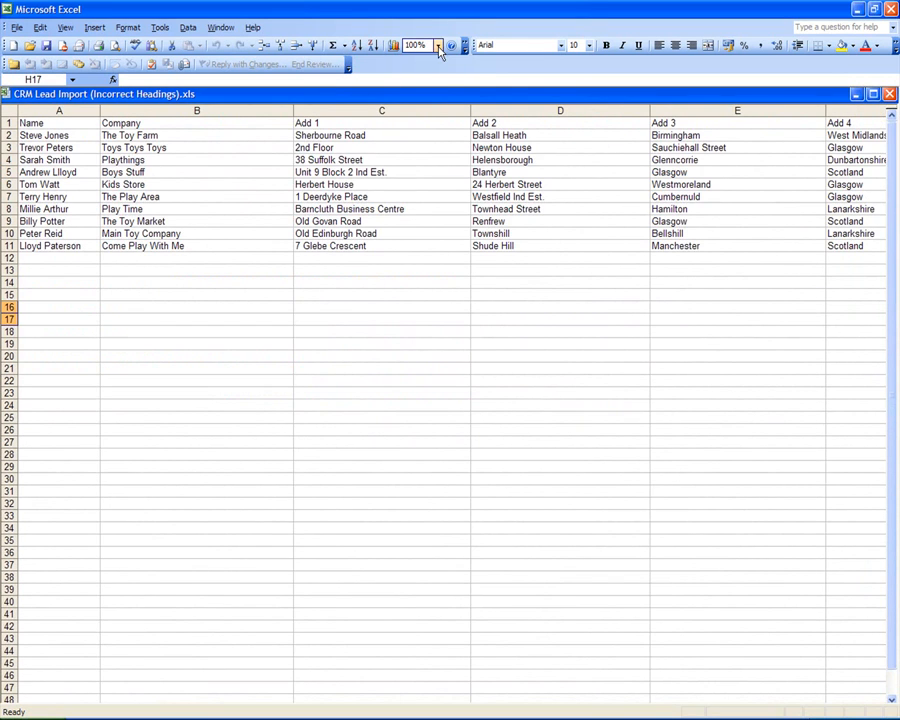
drag(437, 103, 443, 166)
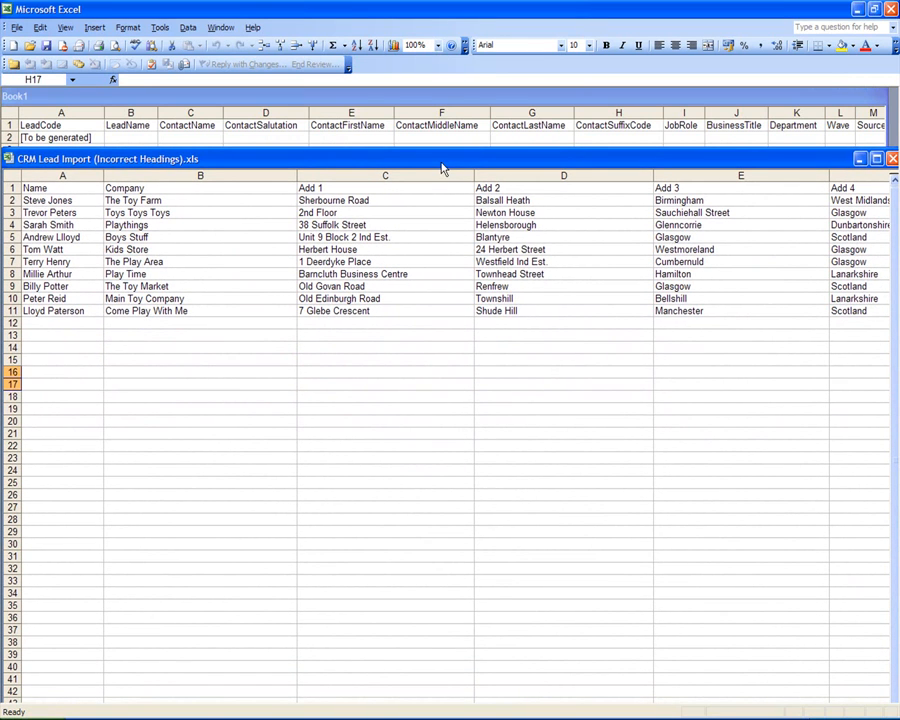
Step: Rename the A1 heading from Name to ContactName
click(60, 188)
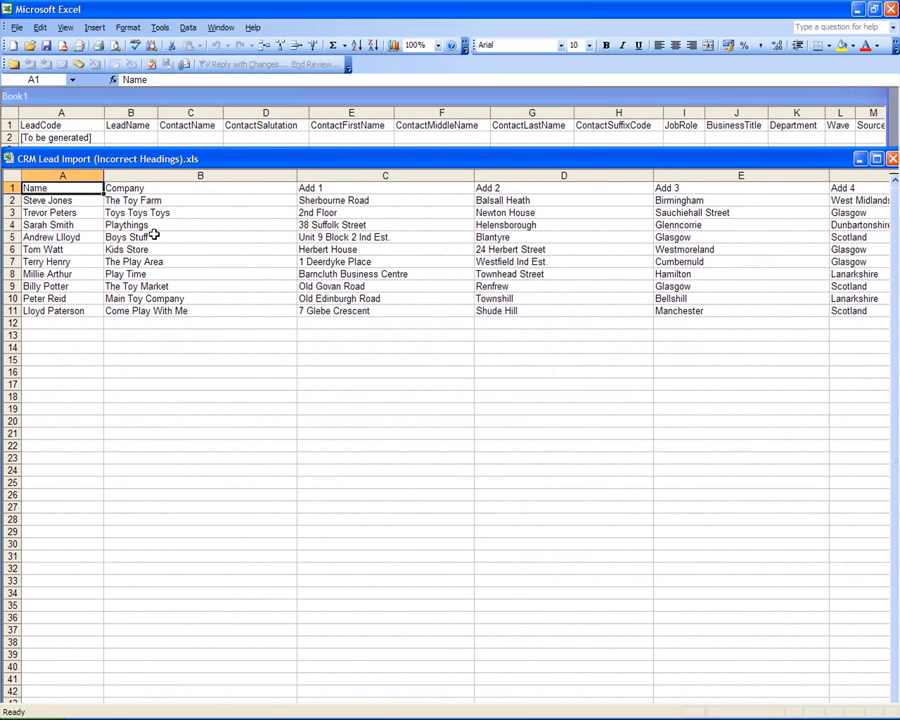
click(48, 201)
click(48, 212)
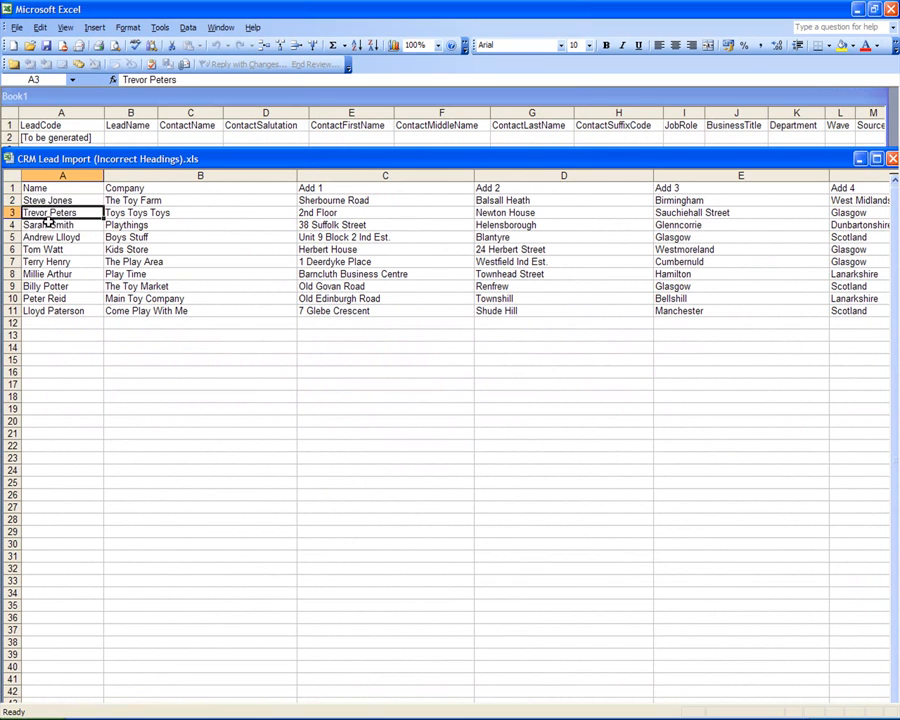
click(50, 225)
click(58, 249)
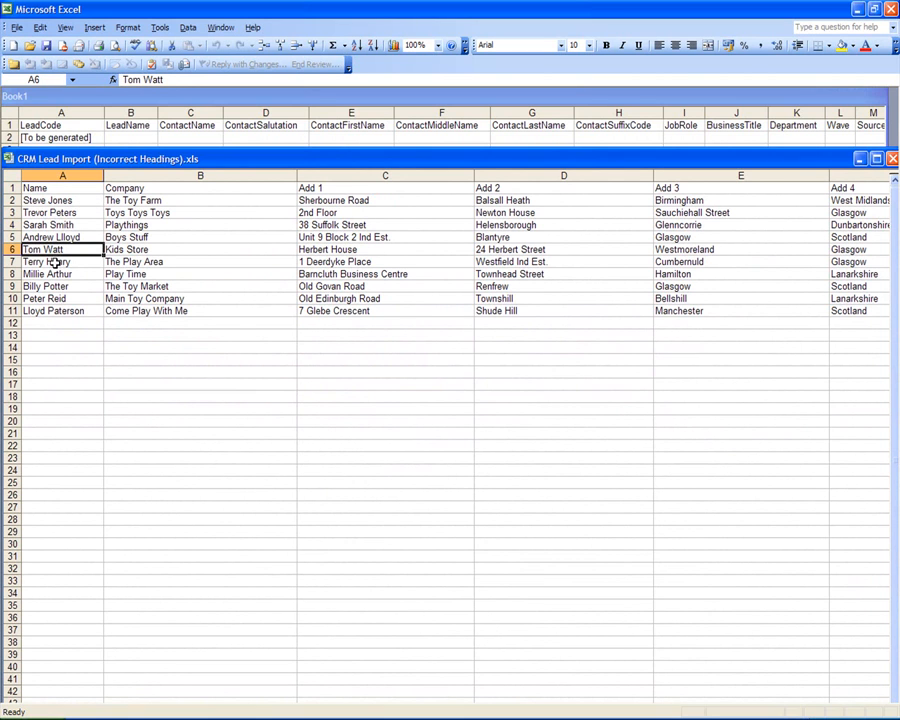
click(60, 261)
click(60, 189)
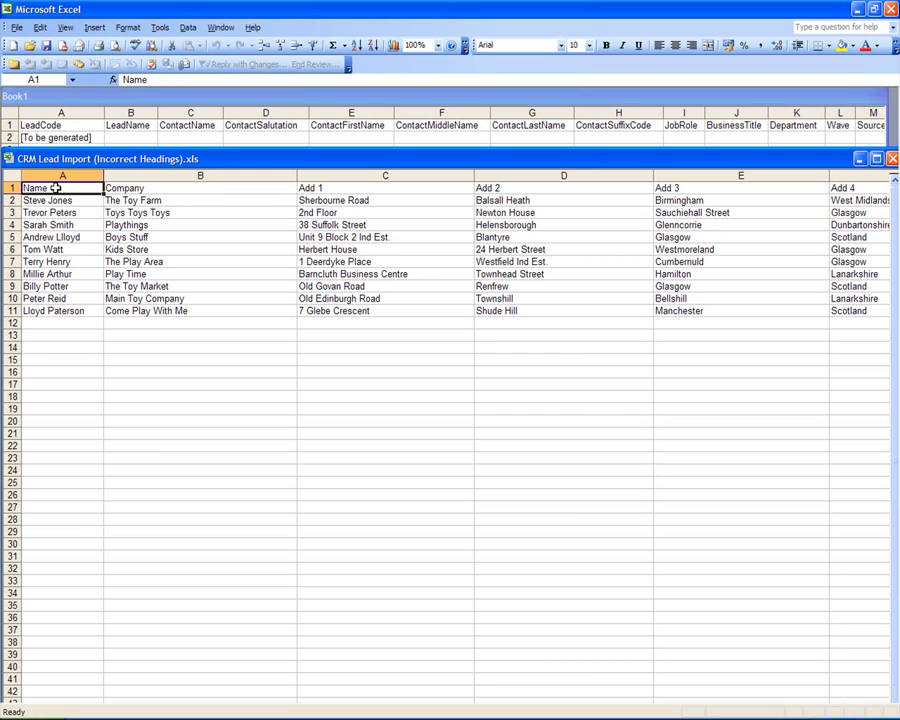
double_click(56, 188)
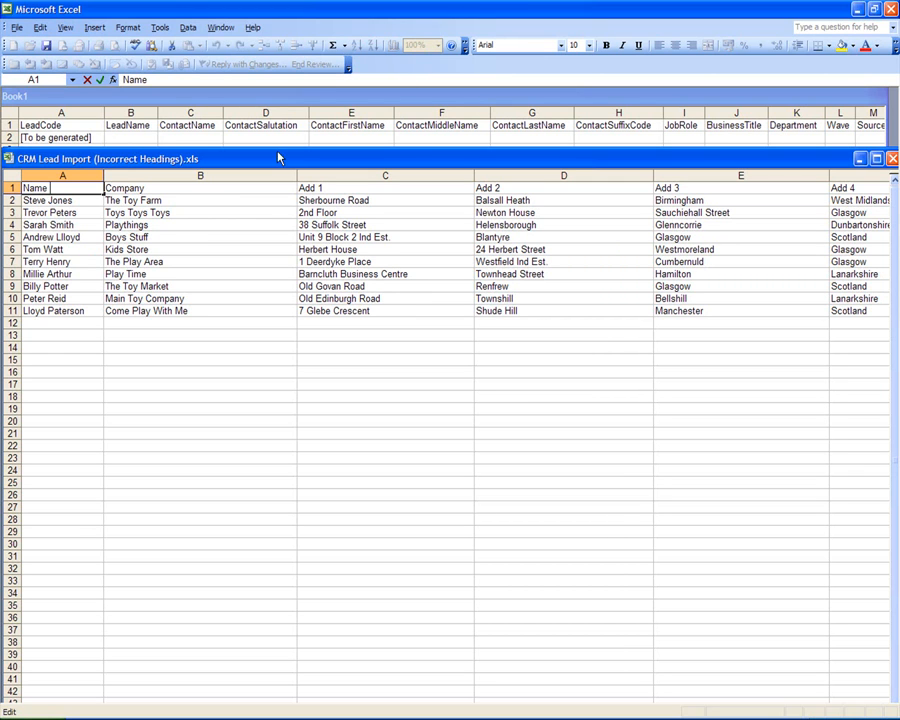
double_click(59, 188)
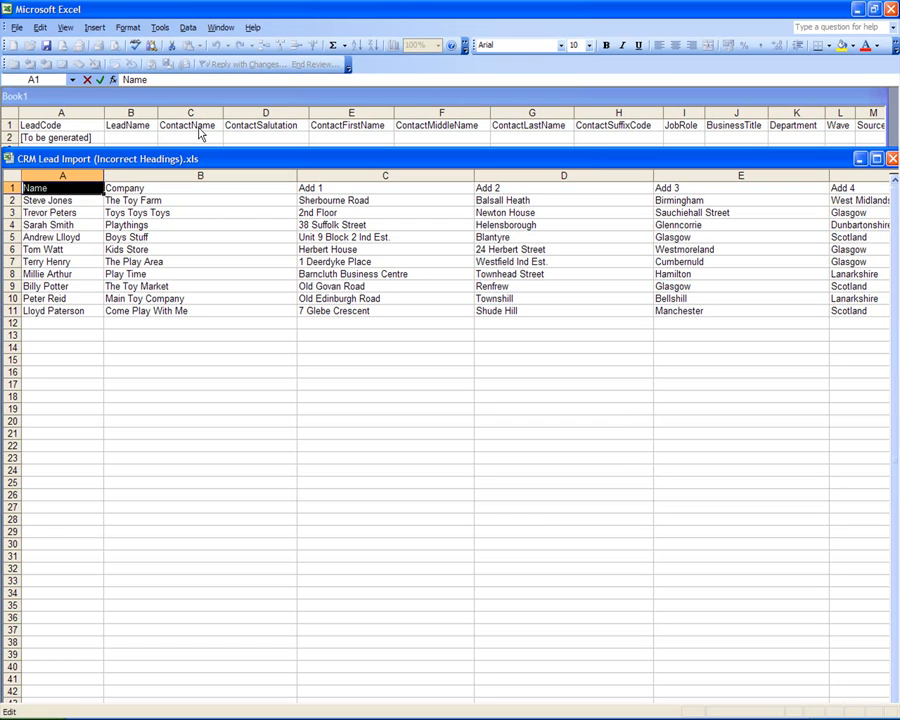
text(Cont)
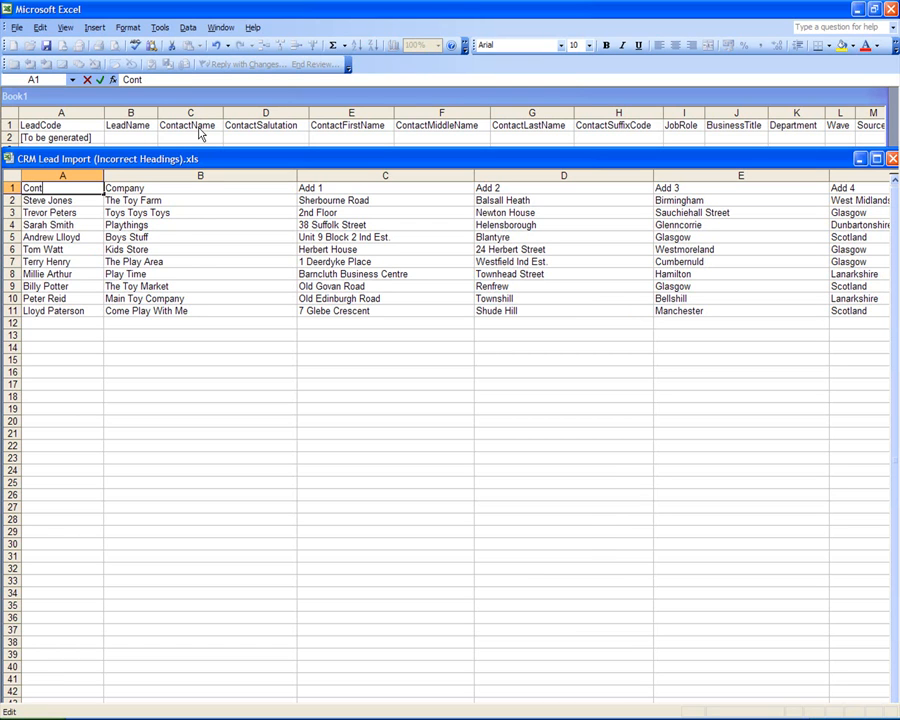
text(actName)
key(Tab)
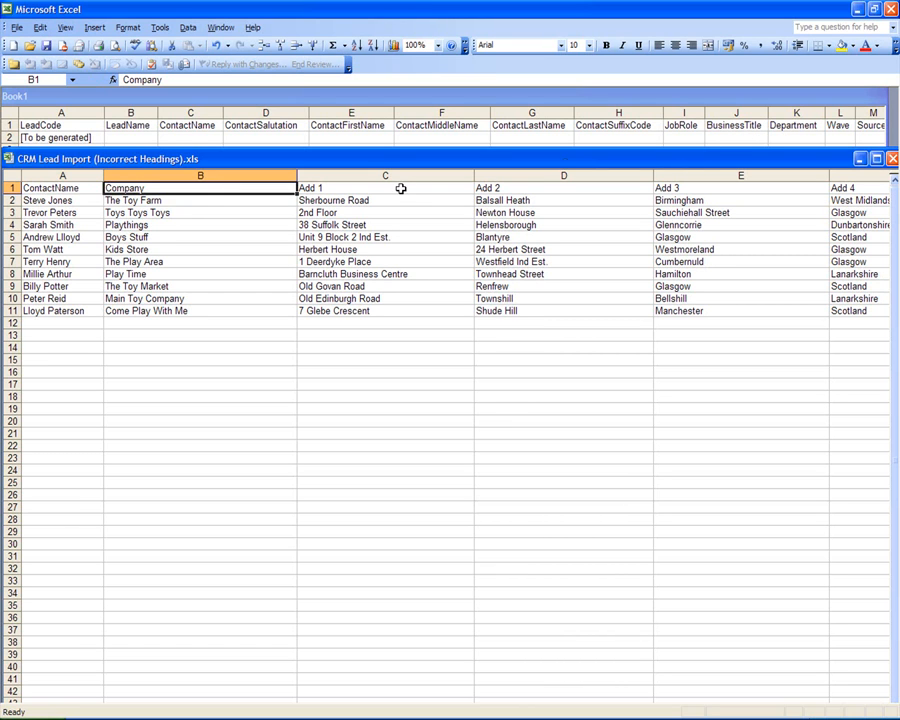
Step: Rename the B1 heading from Company to LeadName
double_click(160, 188)
drag(160, 188, 77, 174)
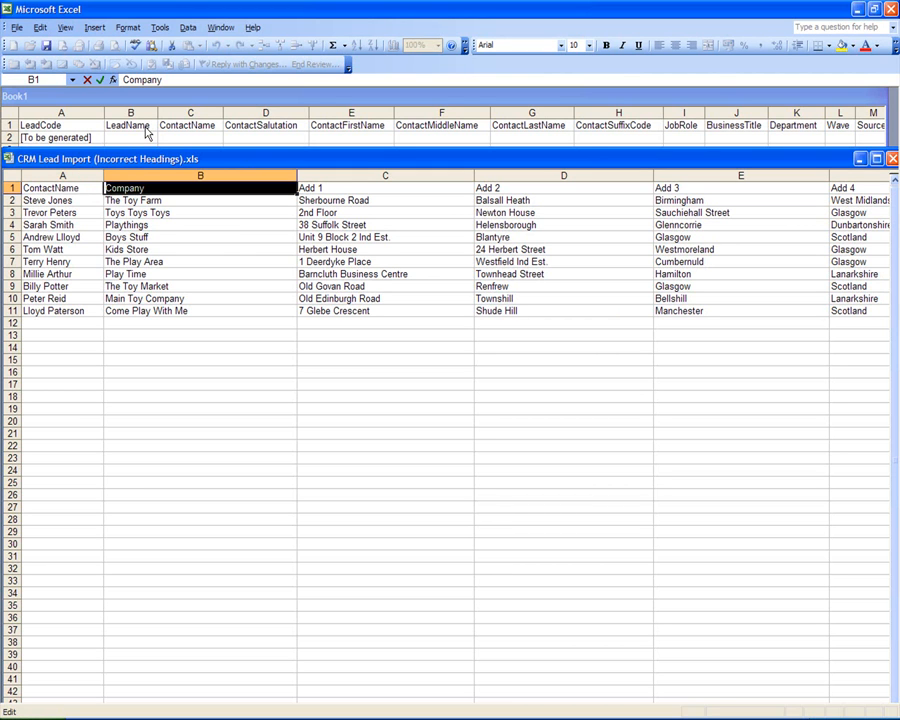
text(LeadName)
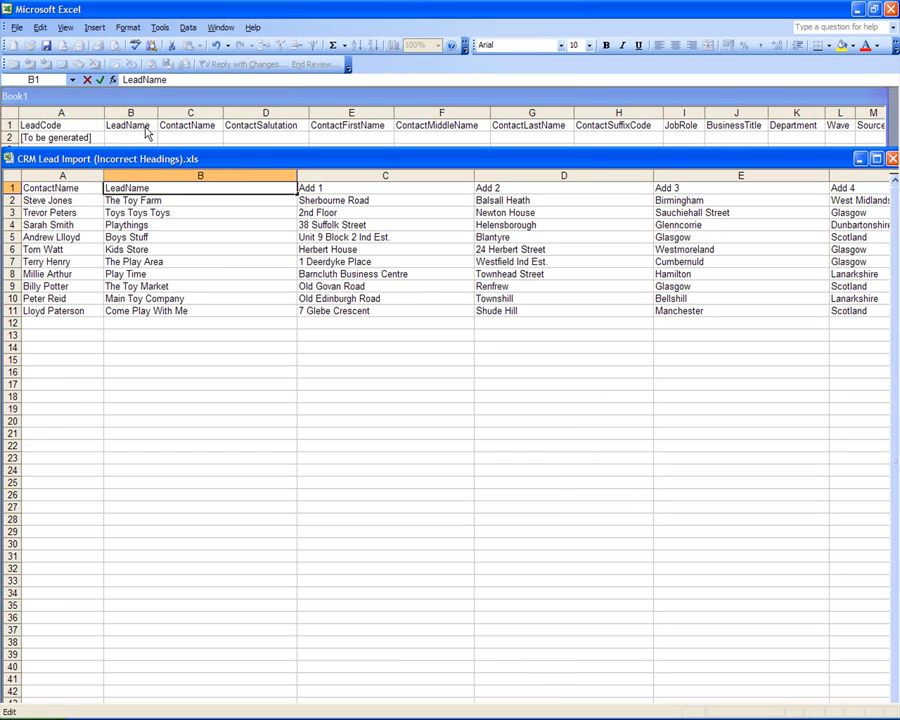
key(Tab)
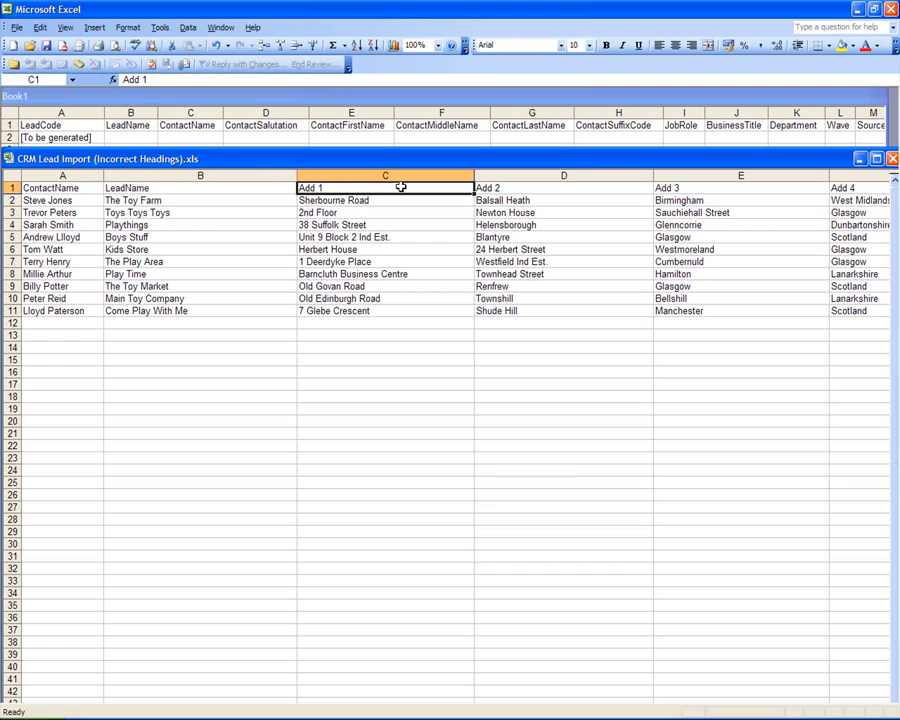
click(516, 125)
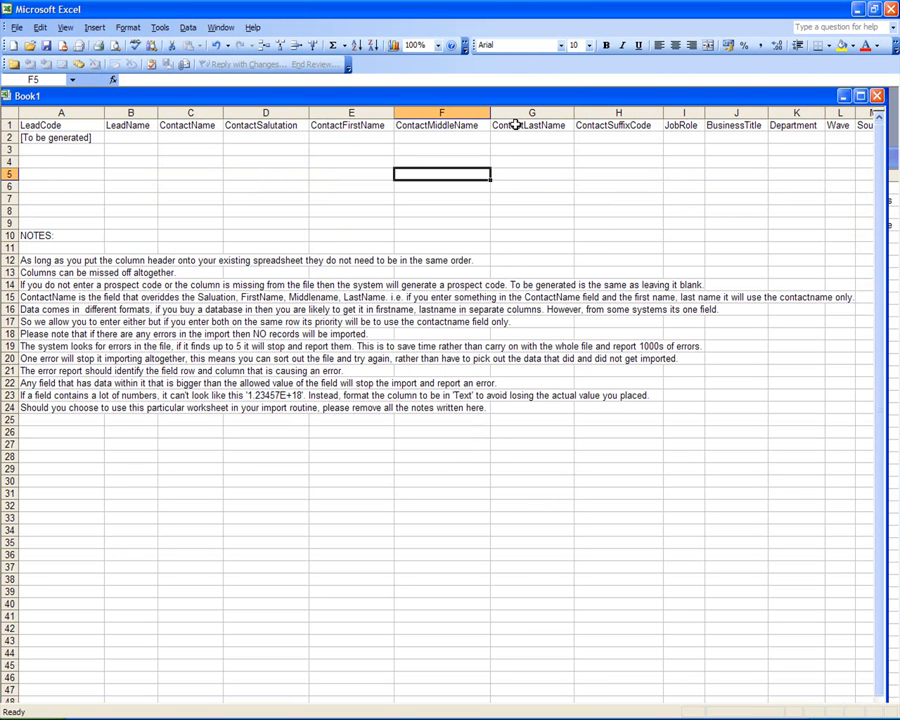
key(Up)
key(Up)
key(Up)
key(Right)
key(Right)
key(Right)
key(Right)
key(Right)
key(Right)
key(Right)
key(Right)
key(Right)
key(Right)
key(Right)
key(Right)
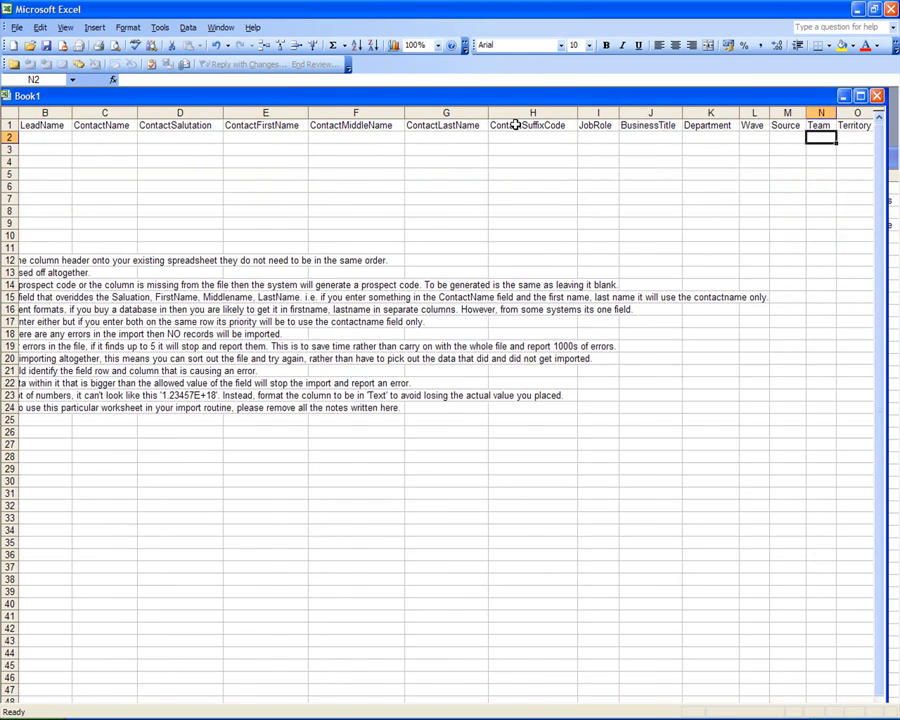
key(Right)
key(Right)
key(Right)
key(Right)
key(Right)
key(Right)
key(Right)
key(Right)
key(Right)
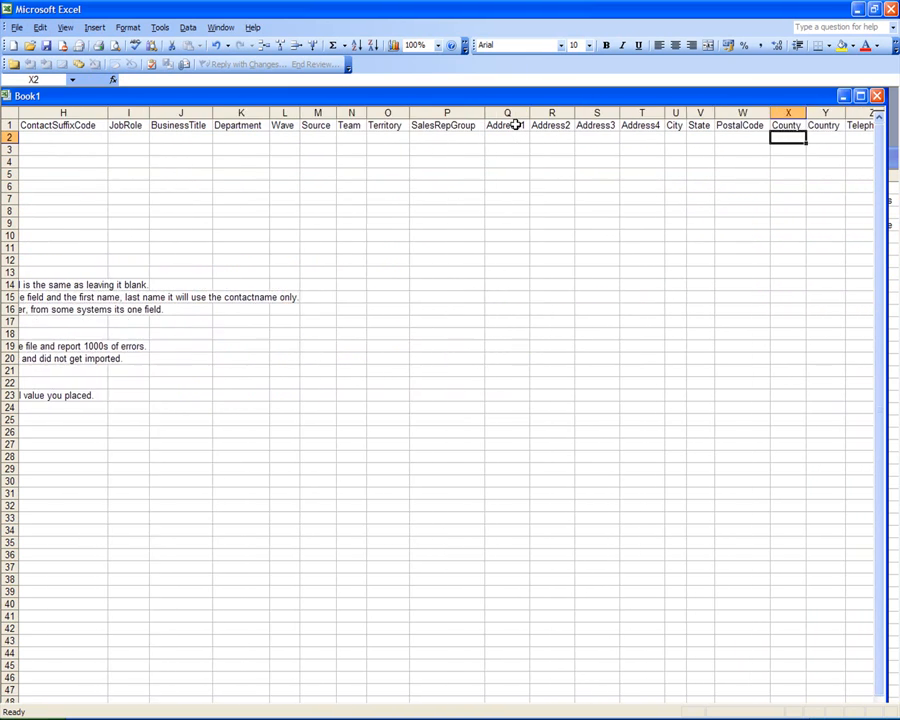
key(Right)
key(Right)
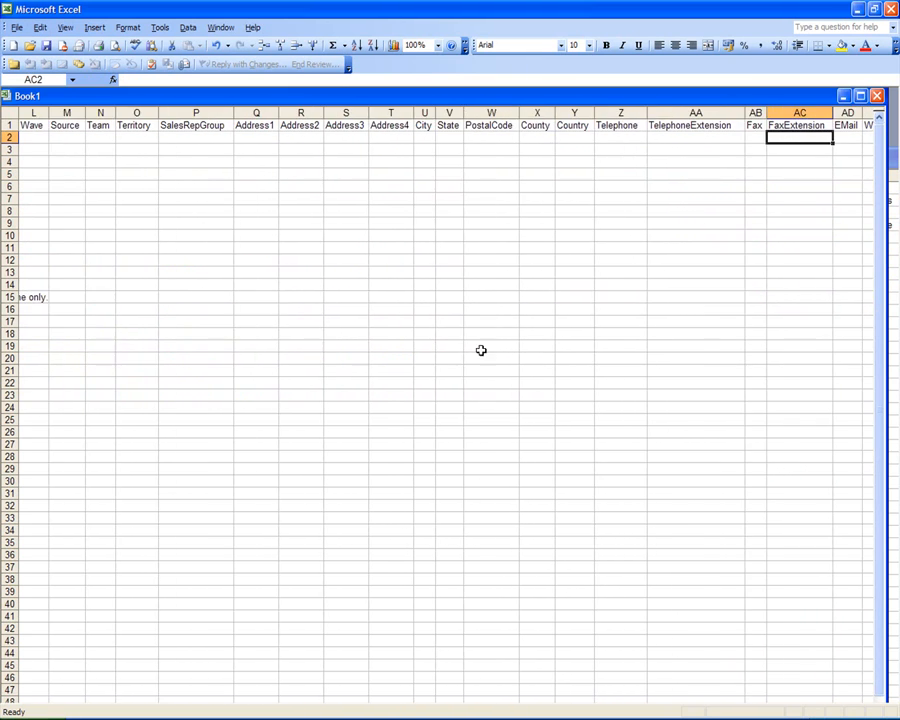
key(alt+Tab)
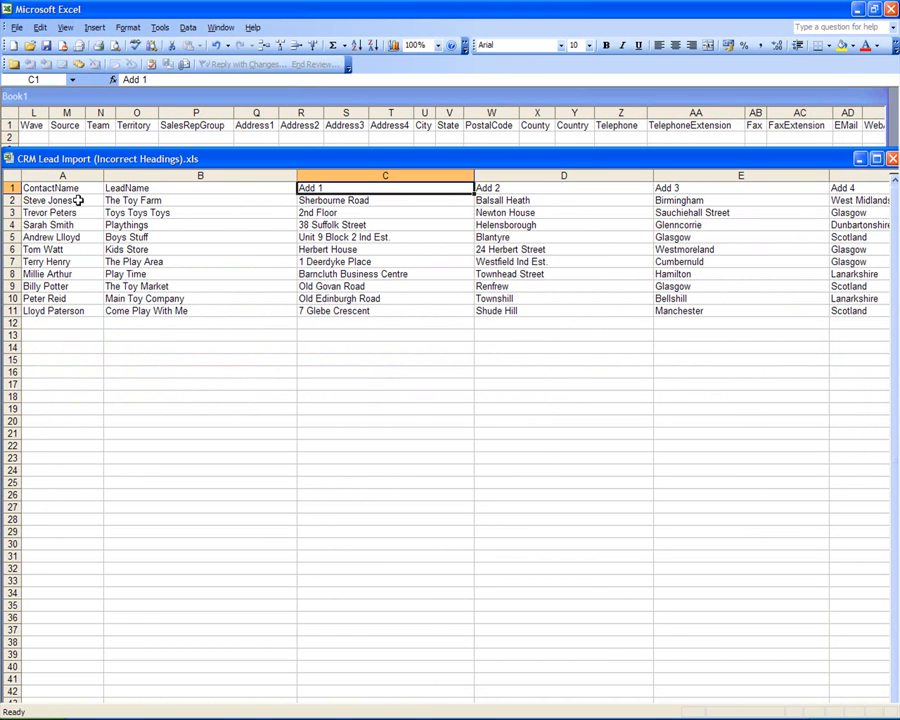
click(67, 321)
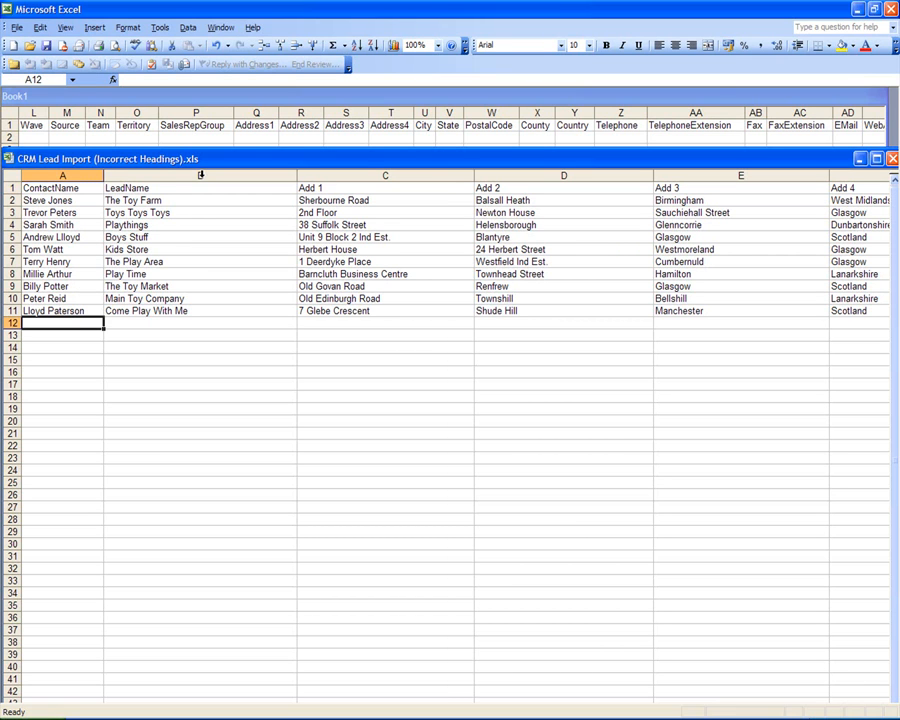
Step: Rename the Add 1 and Add 2 headings to Address1 and Address2
double_click(348, 189)
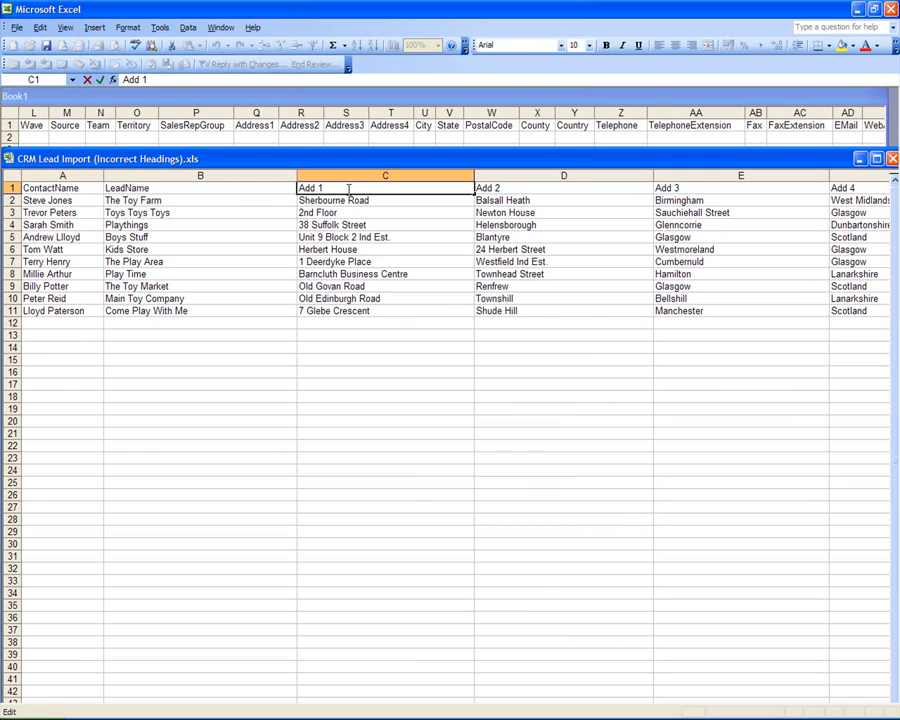
key(BackSpace)
key(BackSpace)
text(ress1)
key(Tab)
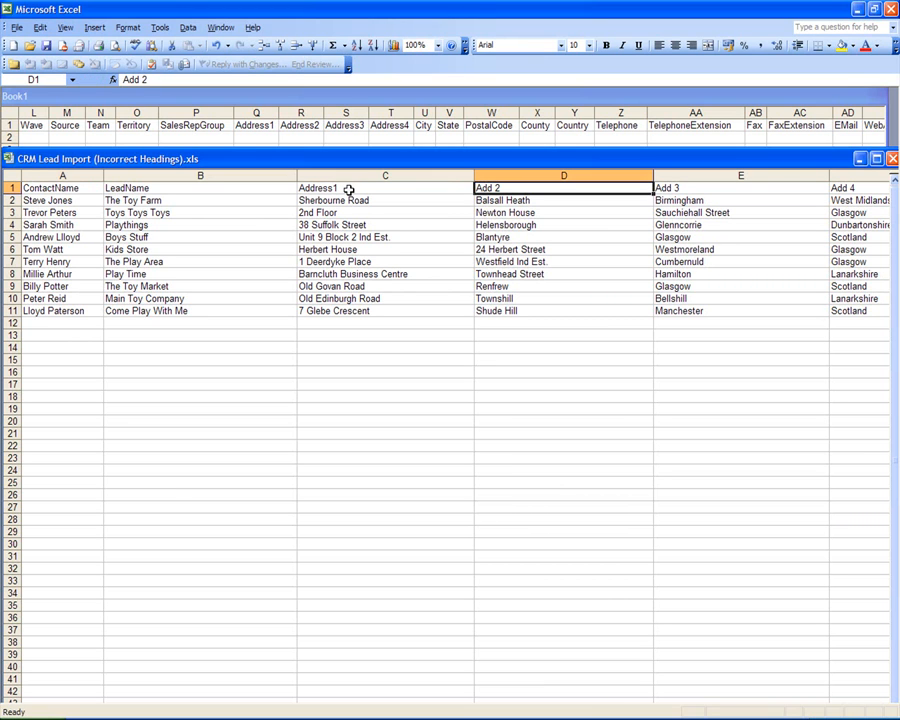
double_click(551, 190)
key(BackSpace)
key(BackSpace)
text(ress)
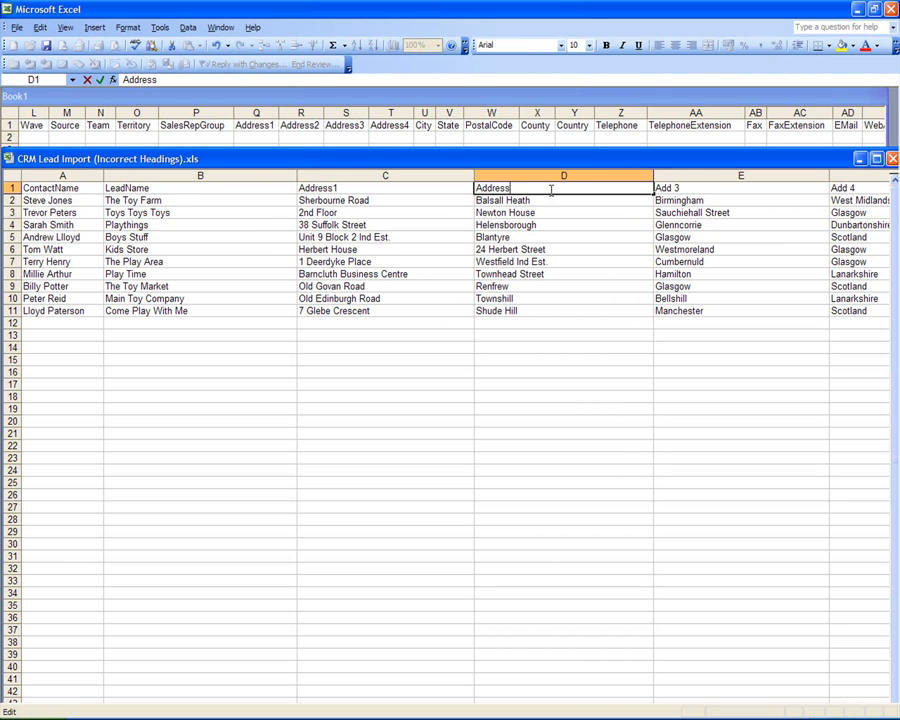
text(2)
click(684, 188)
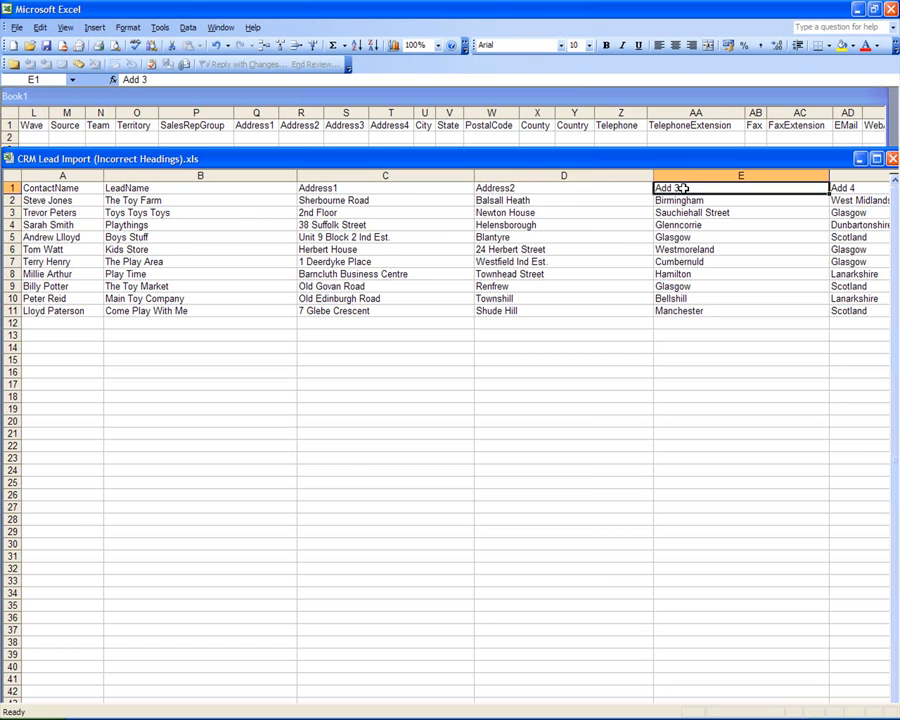
Step: Rename the Add 3 heading to City and the Add 4 heading to County
double_click(697, 189)
drag(697, 189, 623, 181)
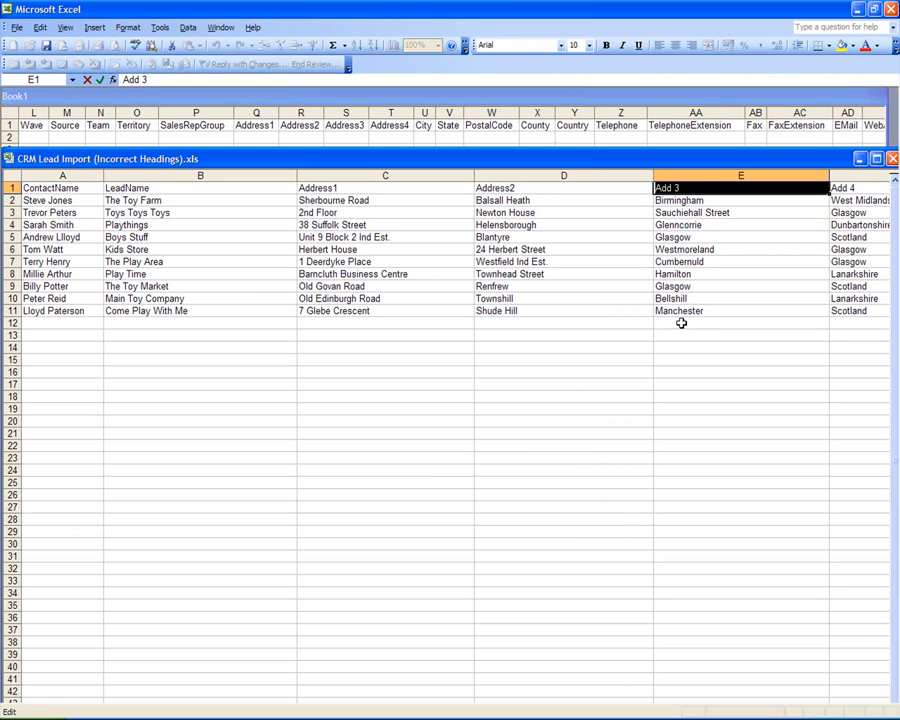
text(City)
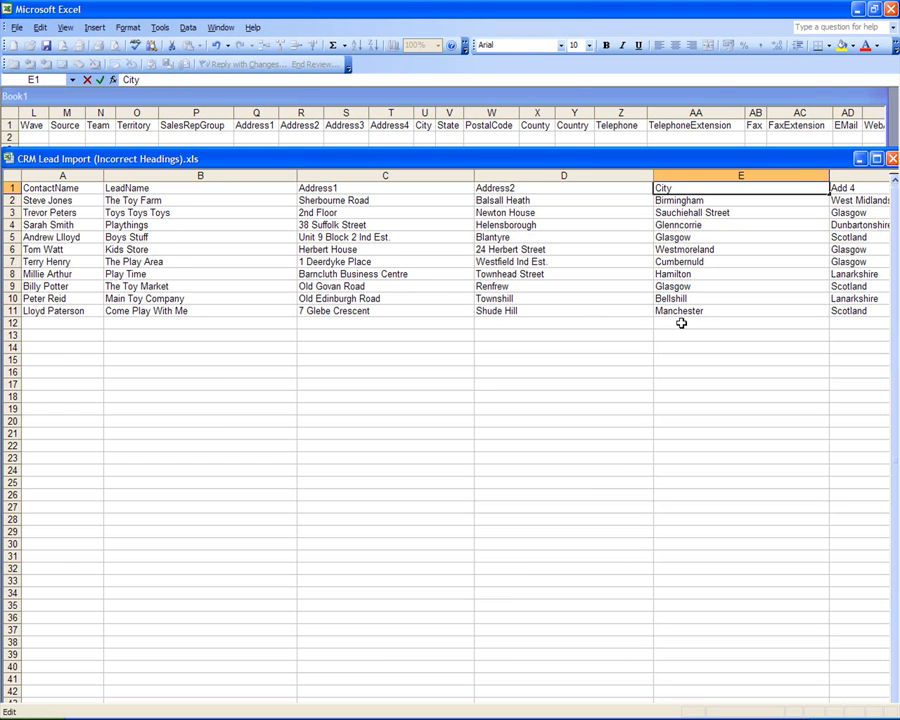
key(Tab)
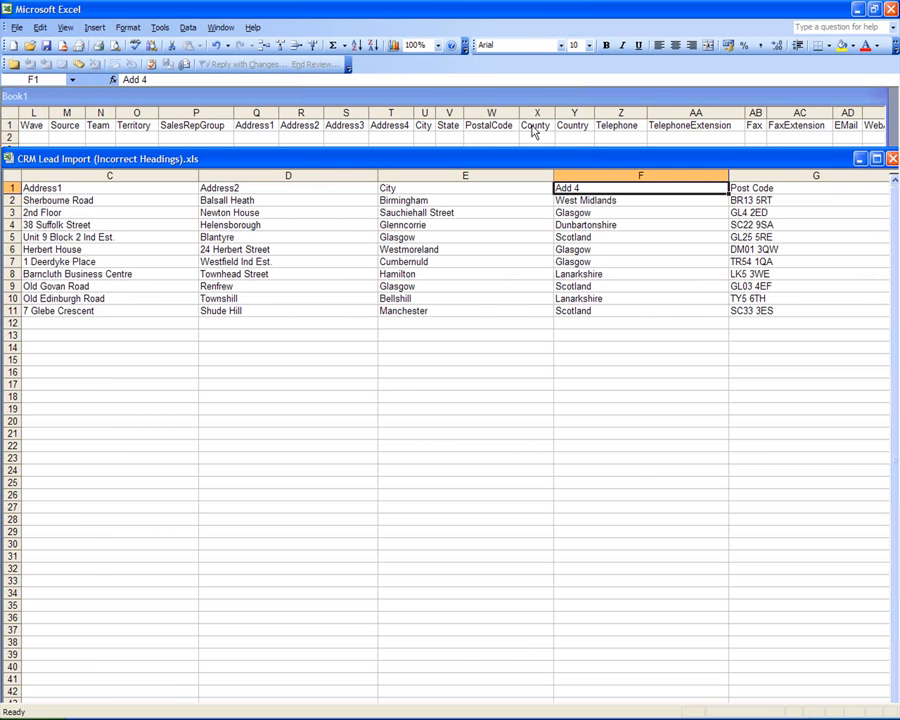
double_click(587, 188)
key(BackSpace)
key(BackSpace)
key(BackSpace)
key(BackSpace)
key(BackSpace)
text(Cpou)
key(BackSpace)
key(BackSpace)
key(BackSpace)
text(ounty)
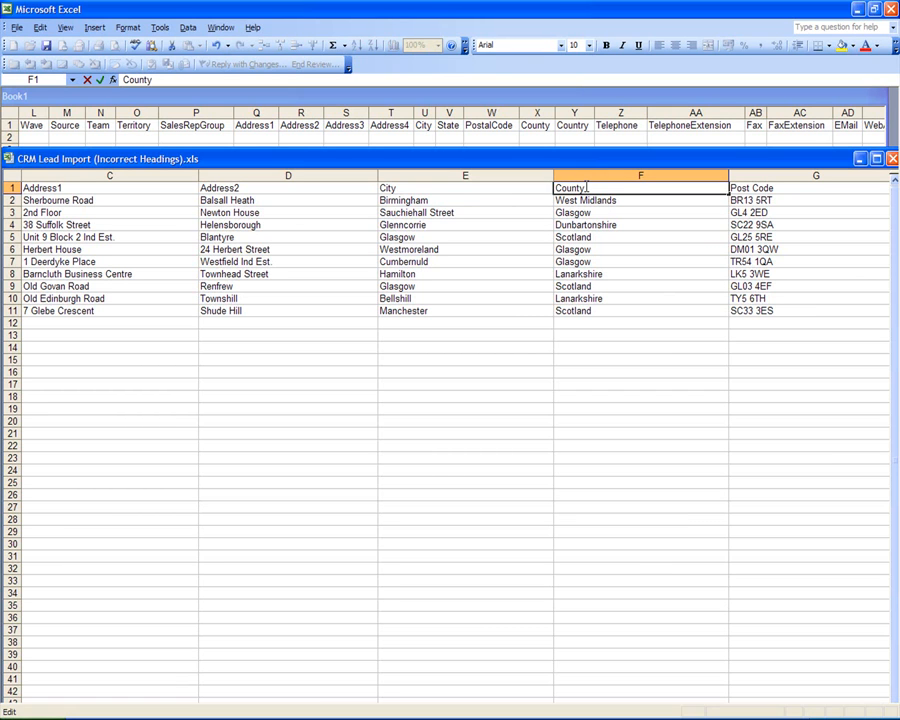
key(Tab)
Step: Review the Address2 and City entries, landing on Sauchiehall Street in row 3
key(Left)
key(Left)
key(Left)
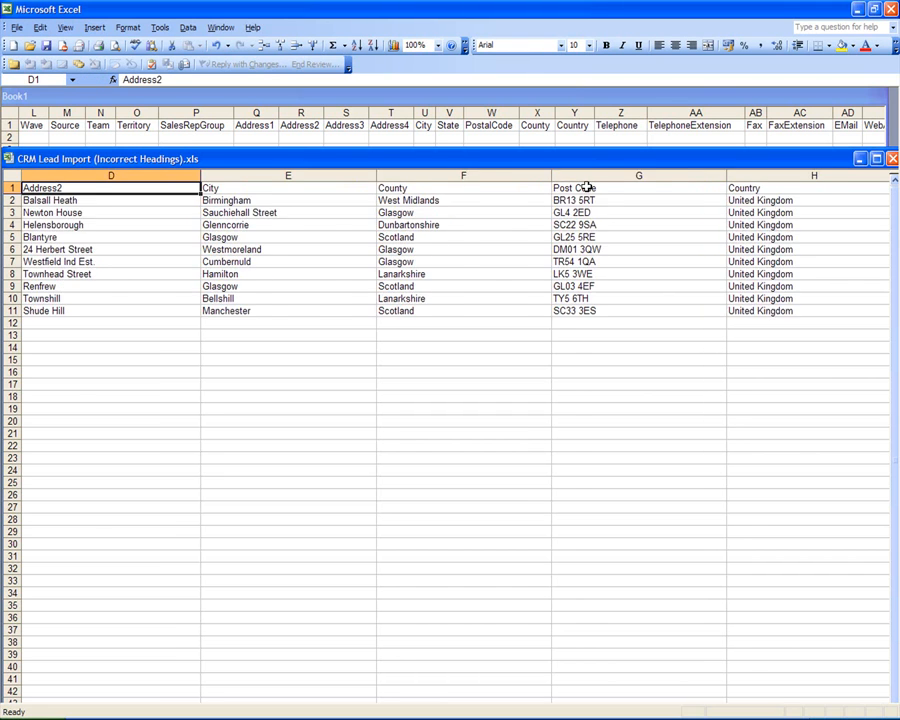
key(Left)
key(Left)
key(Right)
key(Right)
key(Down)
key(Down)
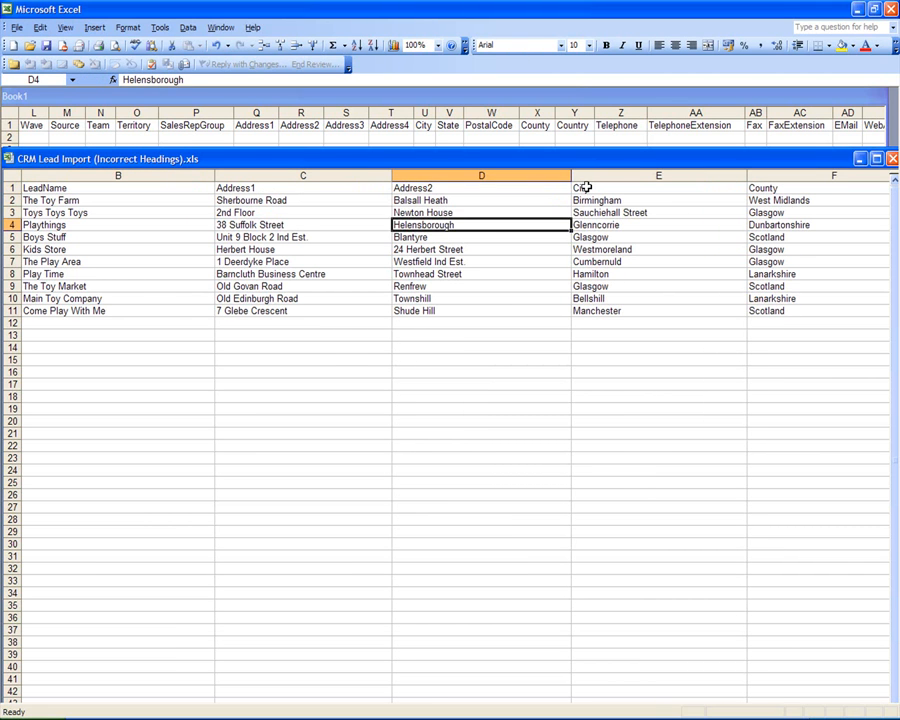
key(Down)
key(Right)
key(Up)
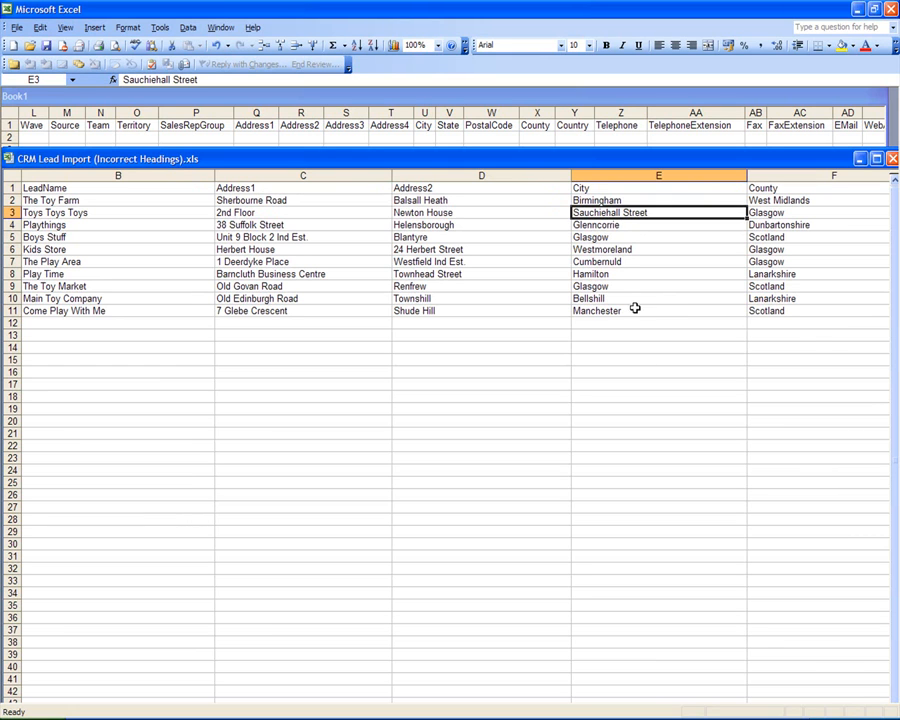
Step: Insert a new column before City headed Address3
right_click(613, 177)
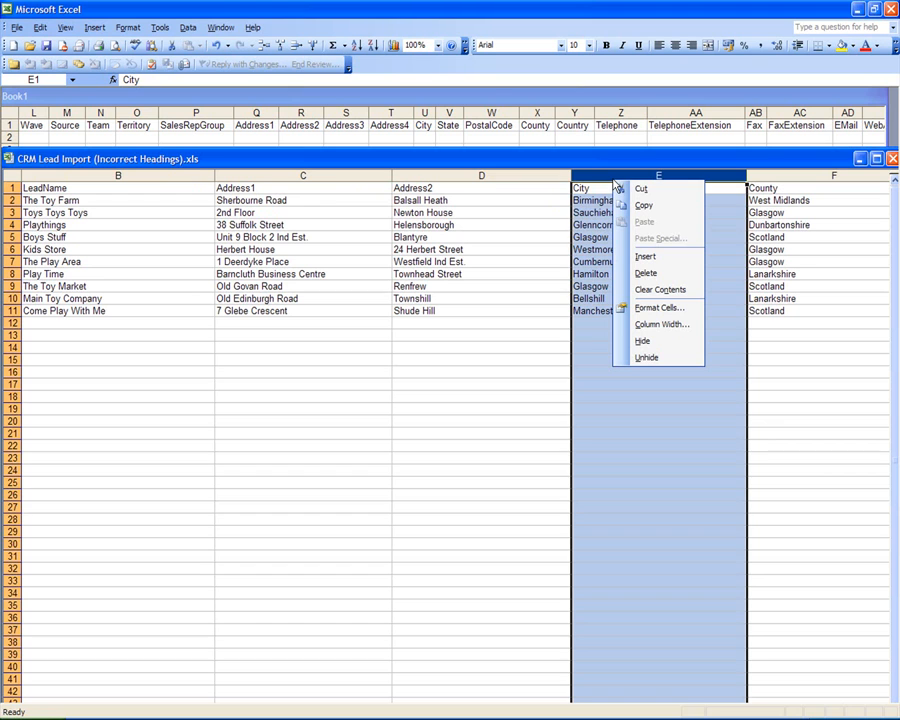
click(645, 257)
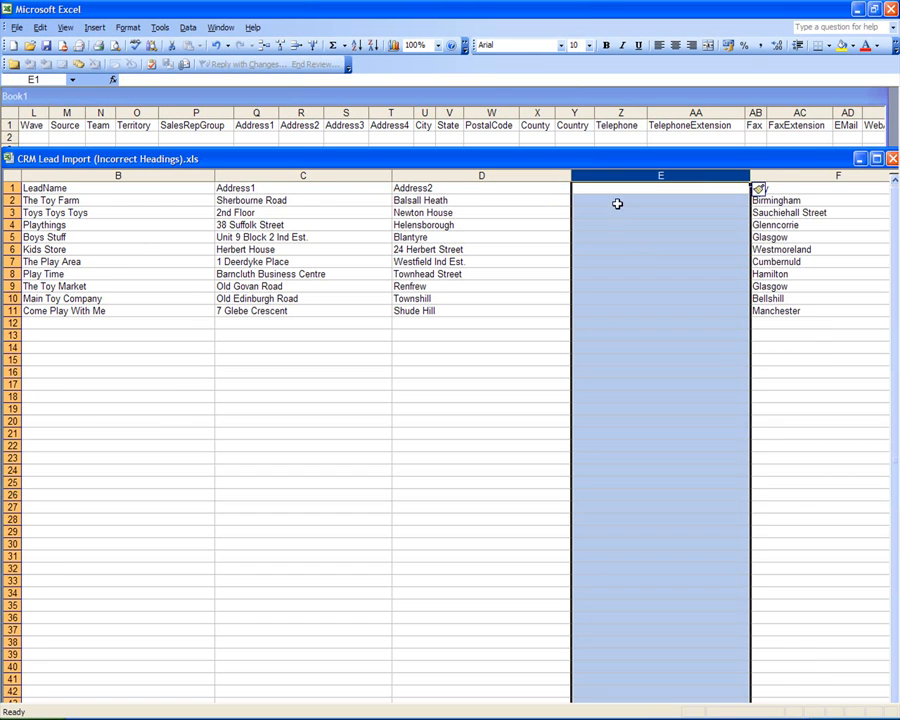
click(613, 190)
text(Ad)
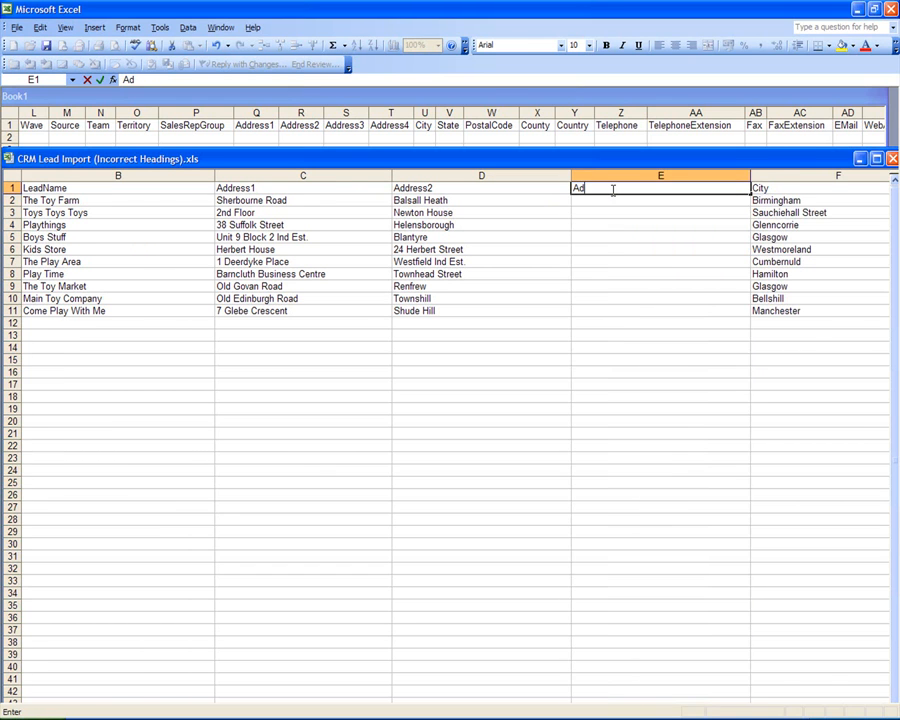
text(dress3)
key(Return)
key(Return)
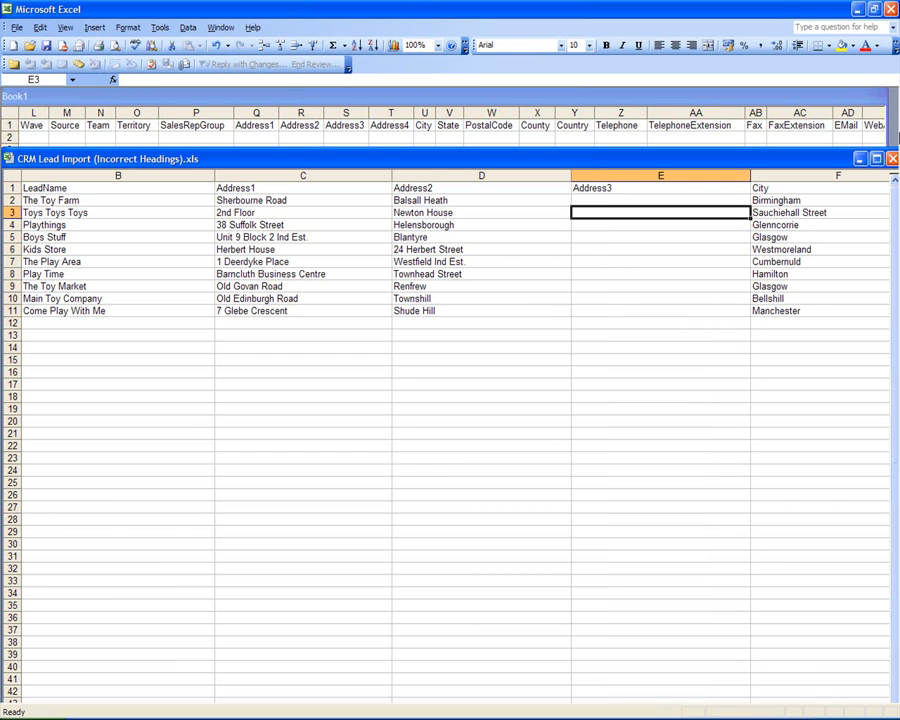
Step: Move Sauchiehall Street from City cell F3 into Address3 cell E3
click(801, 224)
click(805, 212)
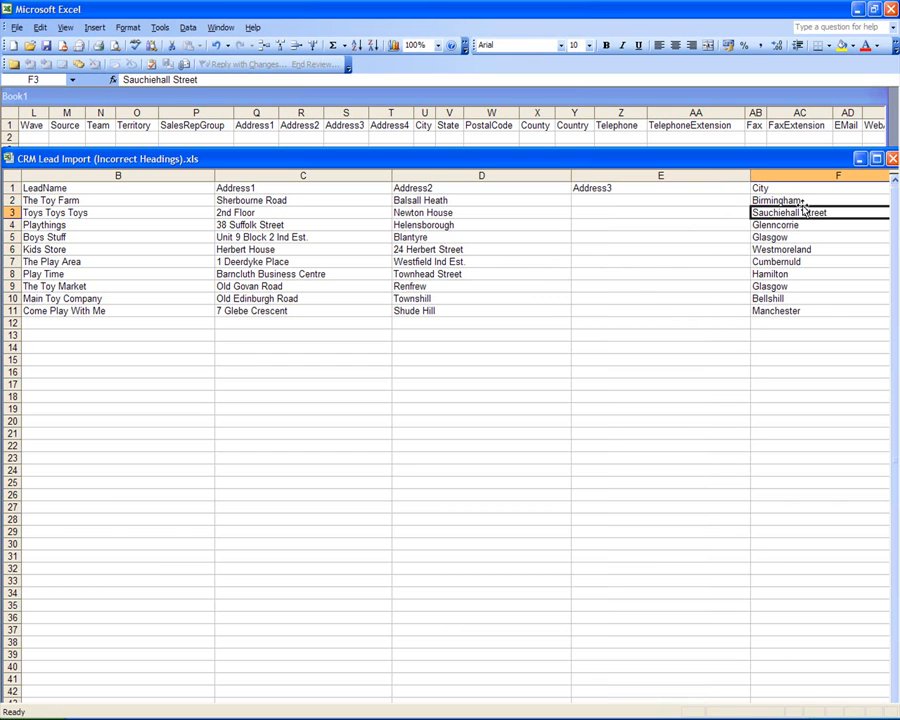
drag(805, 212, 717, 214)
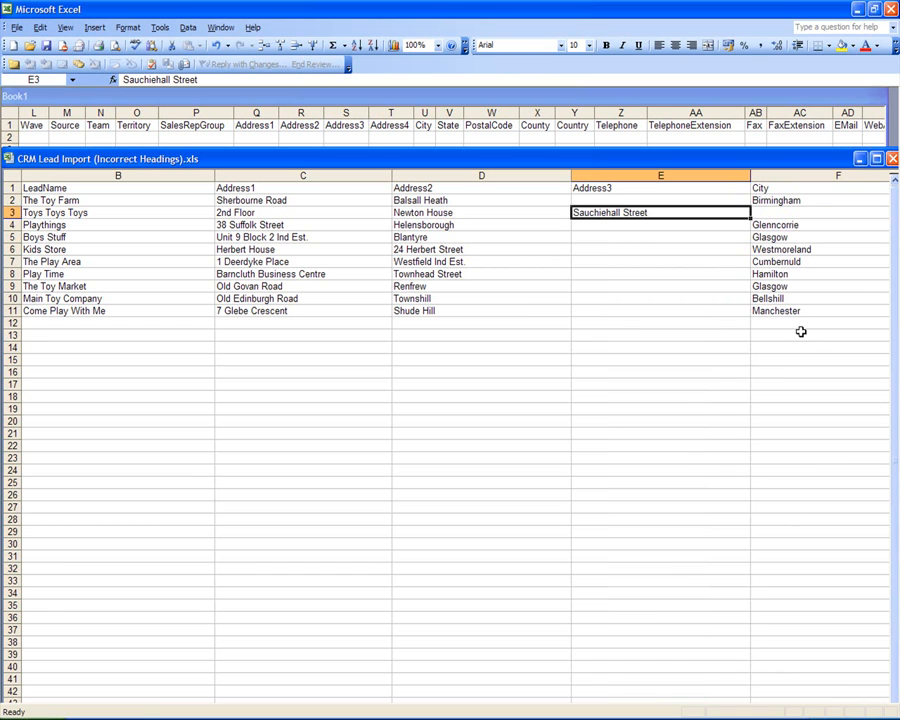
Step: Delete Scotland from County cells G9 and G5, then check the remaining city and county entries
click(810, 272)
key(Right)
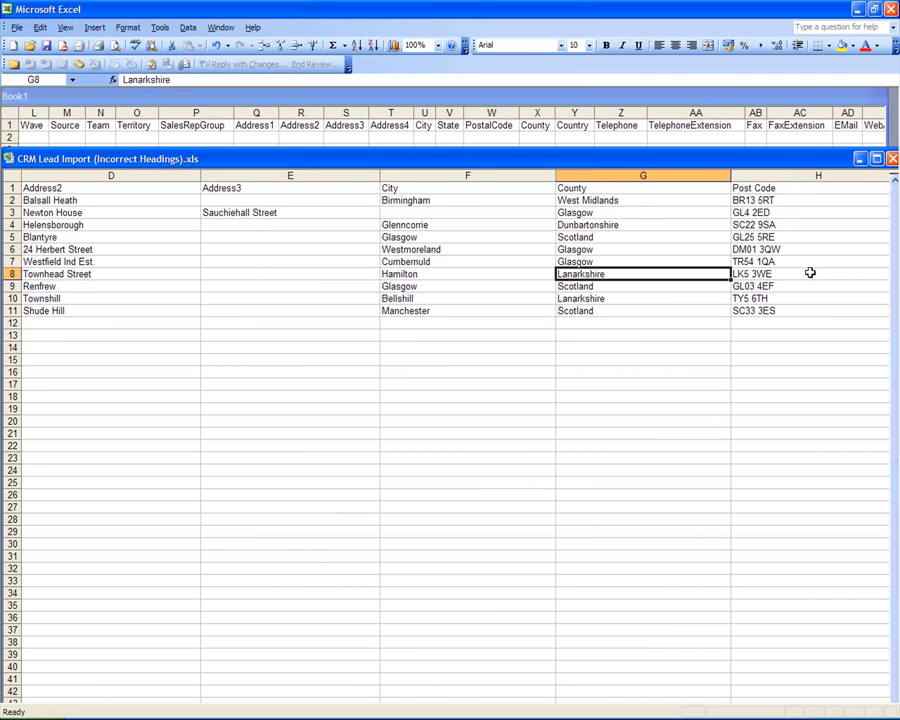
click(497, 347)
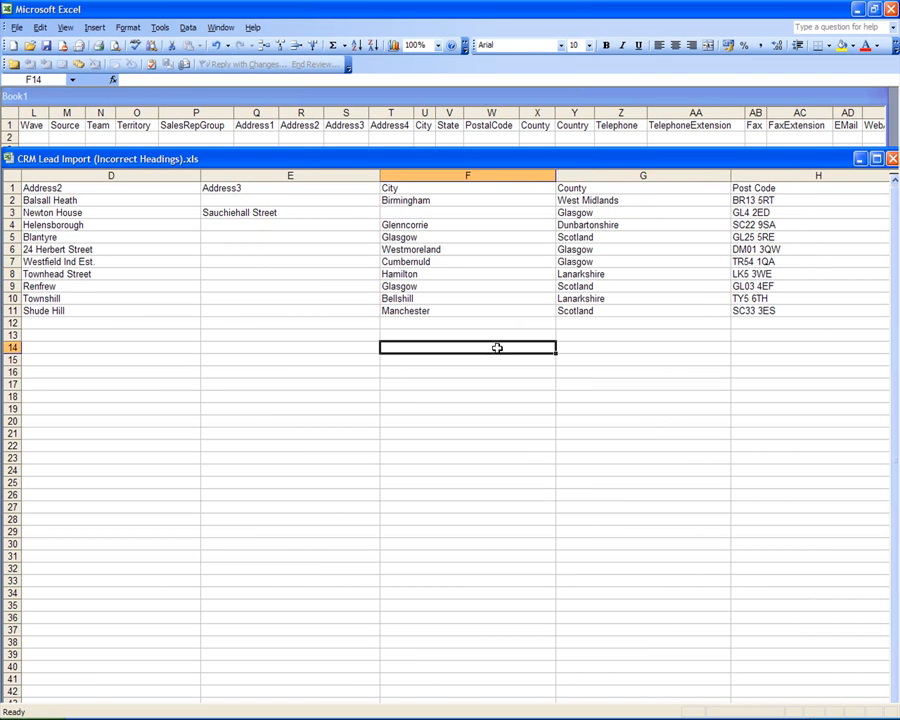
click(584, 287)
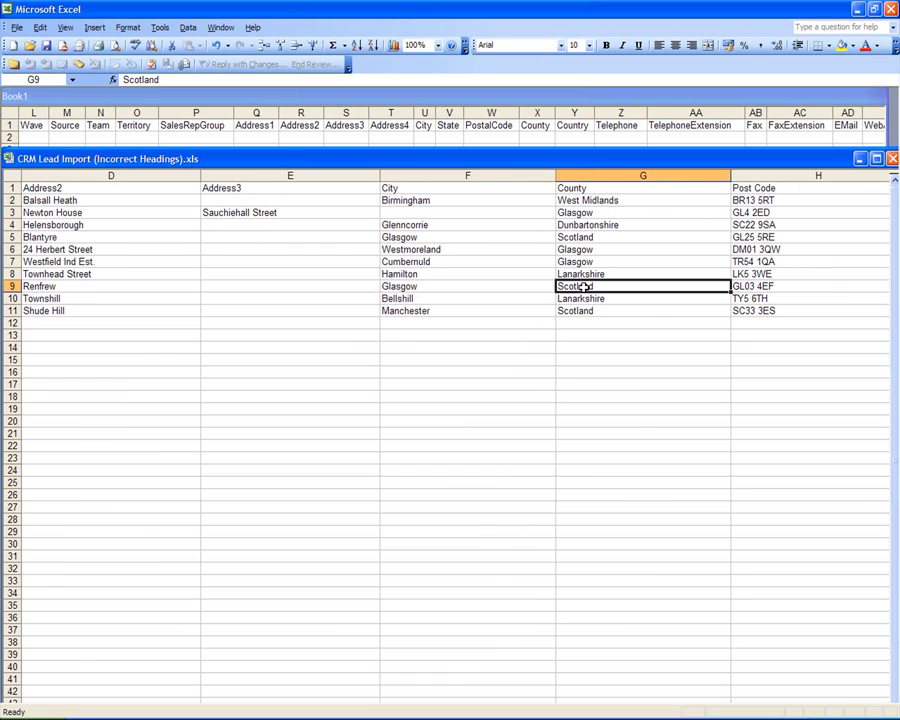
key(Delete)
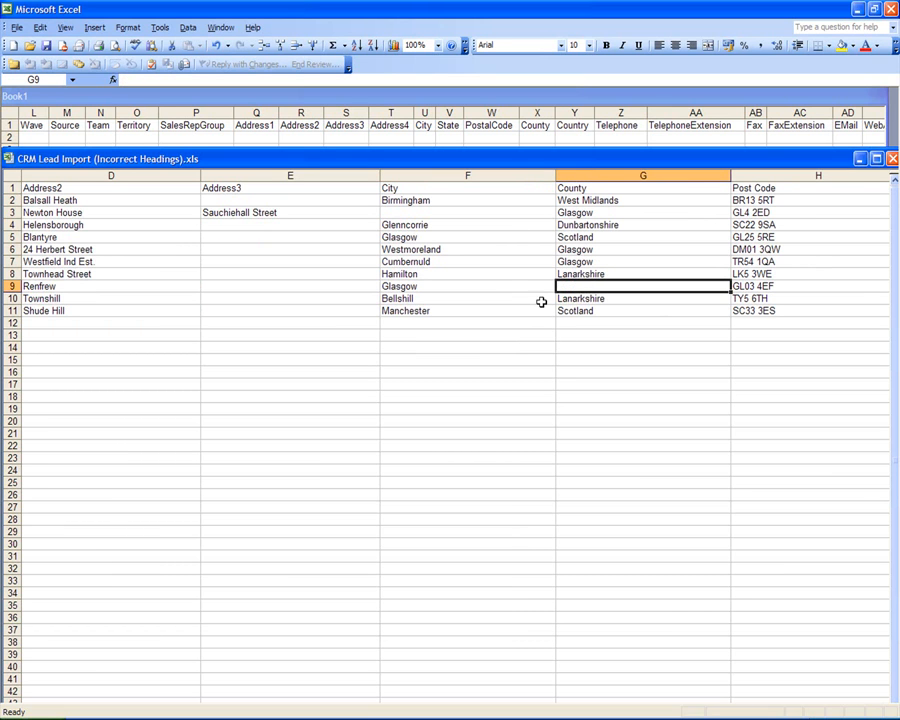
click(513, 289)
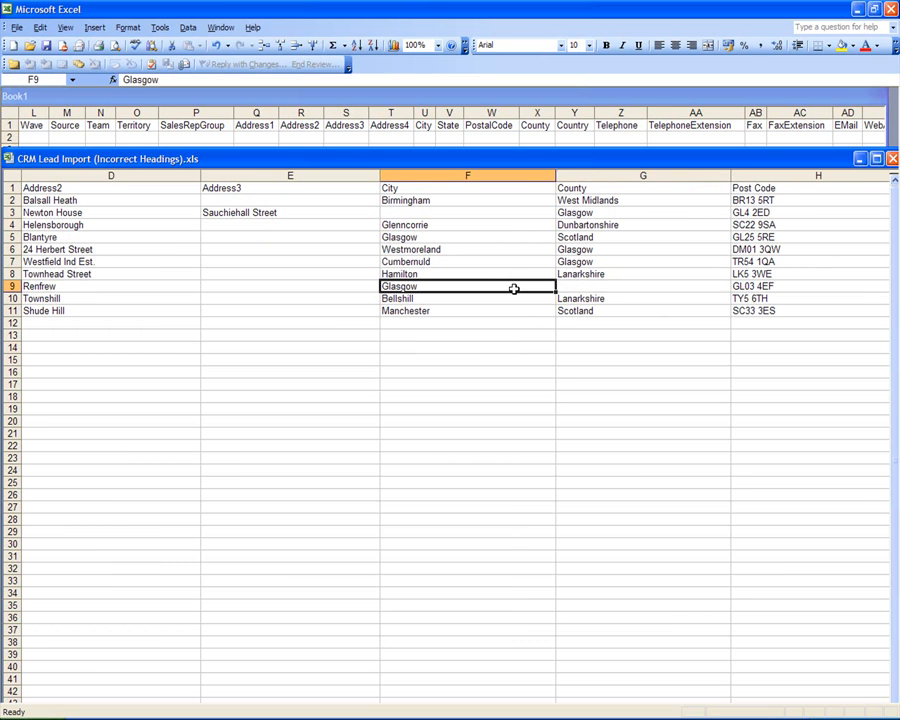
click(577, 275)
click(579, 236)
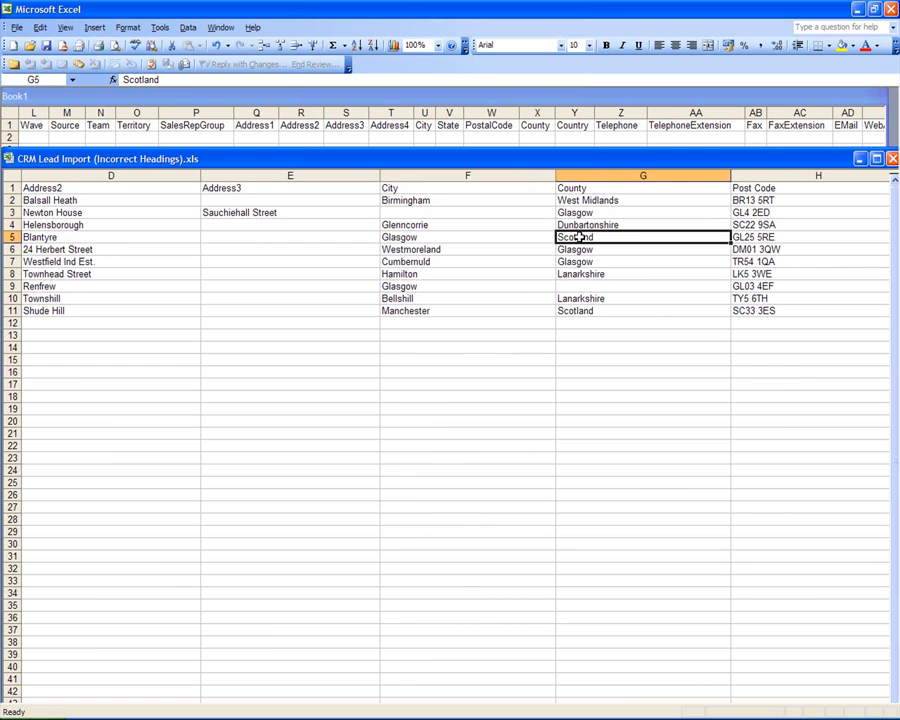
key(Delete)
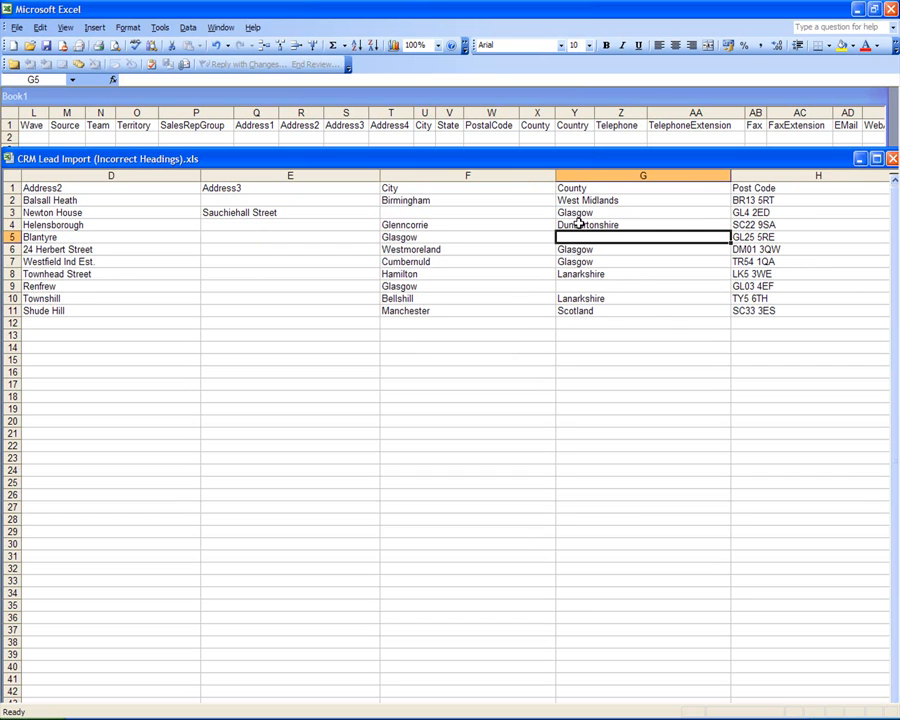
click(577, 212)
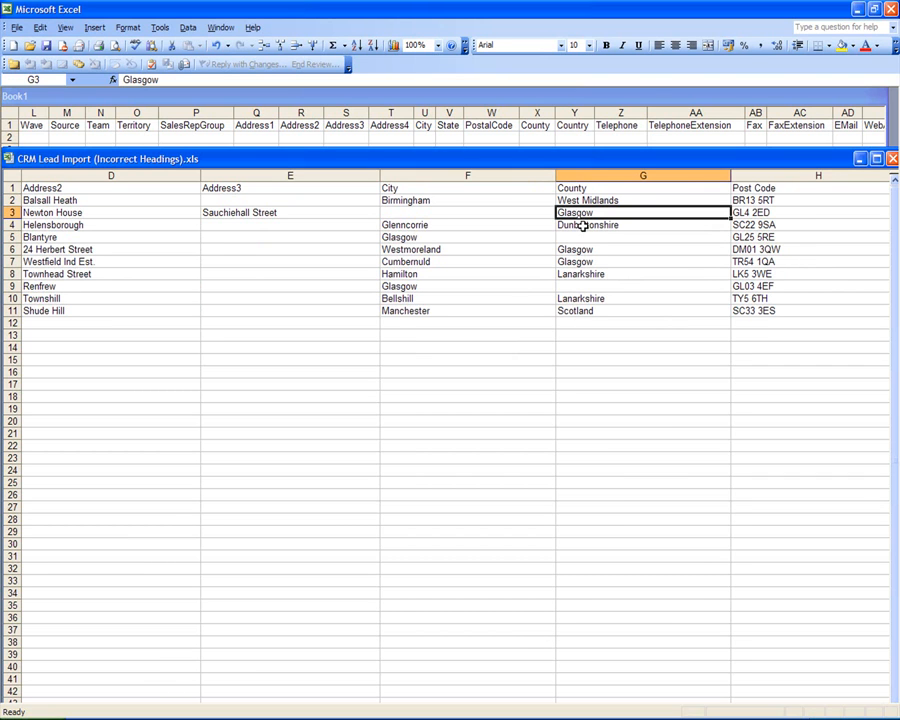
click(583, 226)
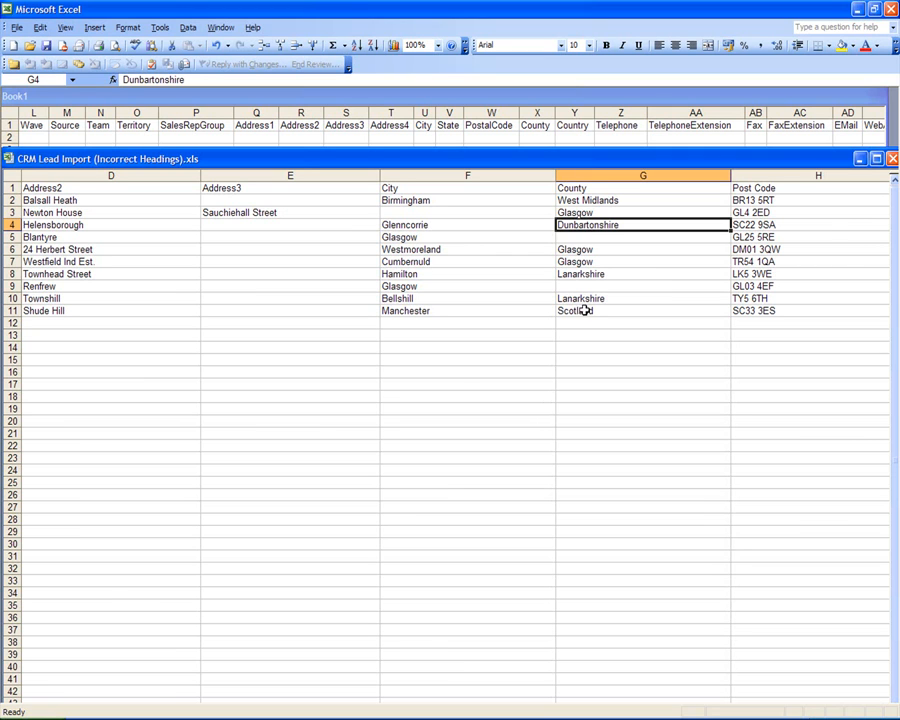
click(451, 280)
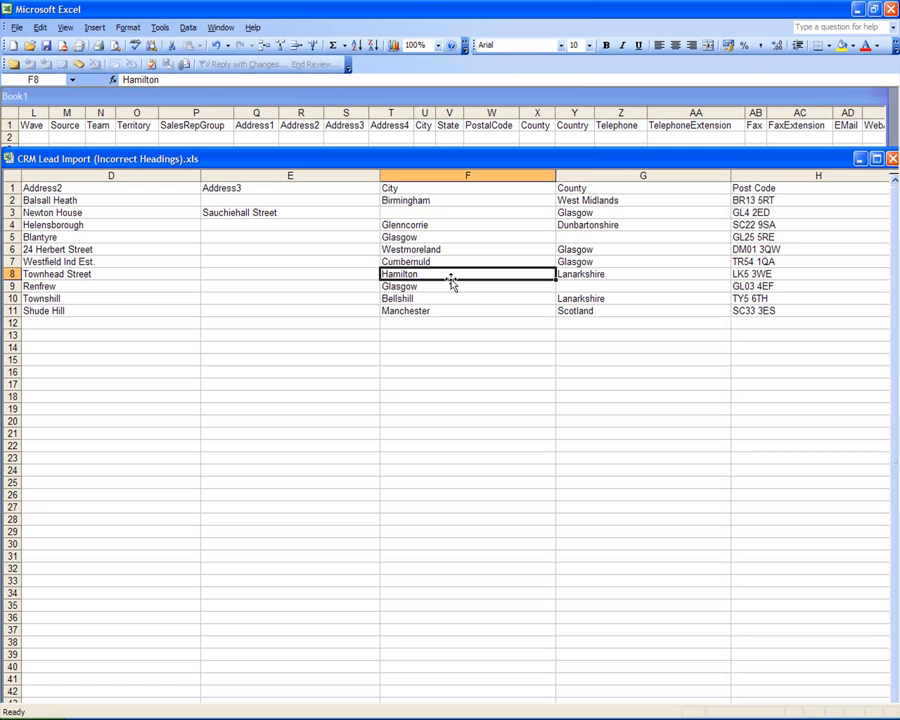
Step: Change the H1 heading from Post Code to PostalCode
click(460, 188)
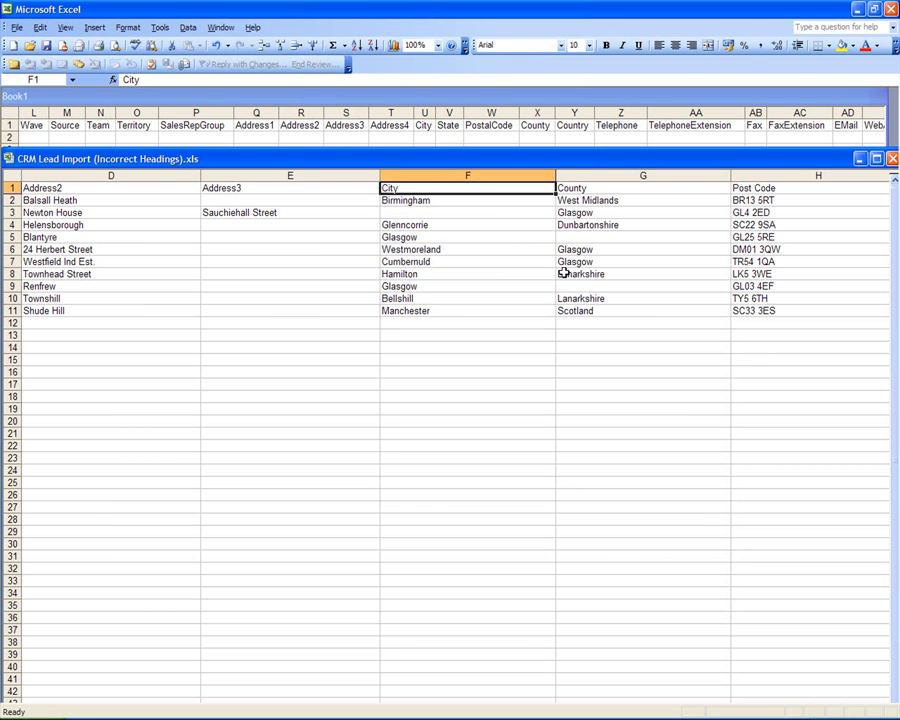
key(Right)
key(Right)
key(Right)
key(Right)
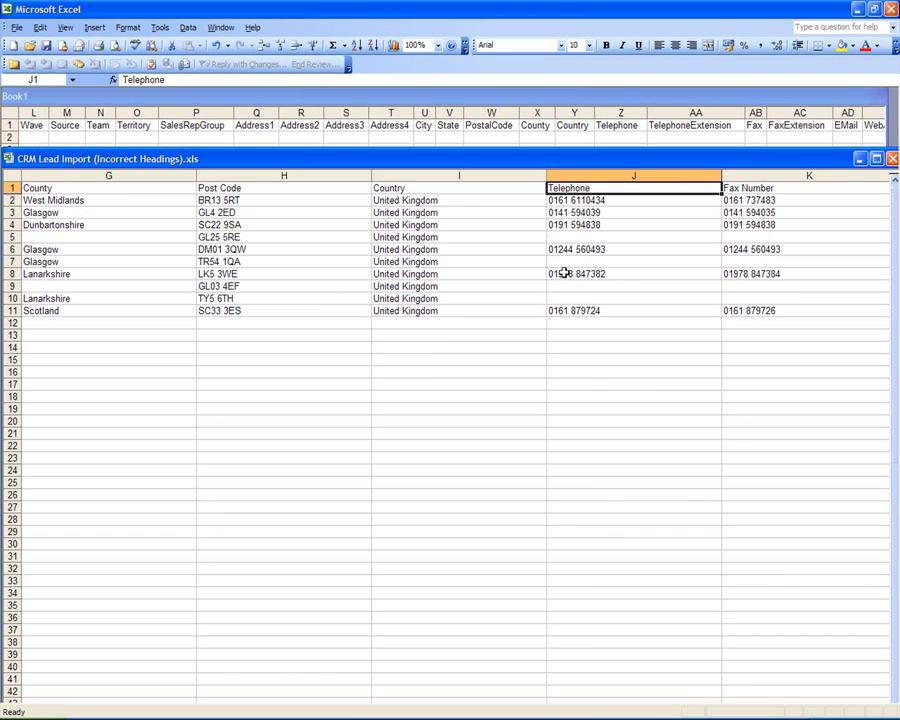
key(Left)
key(Left)
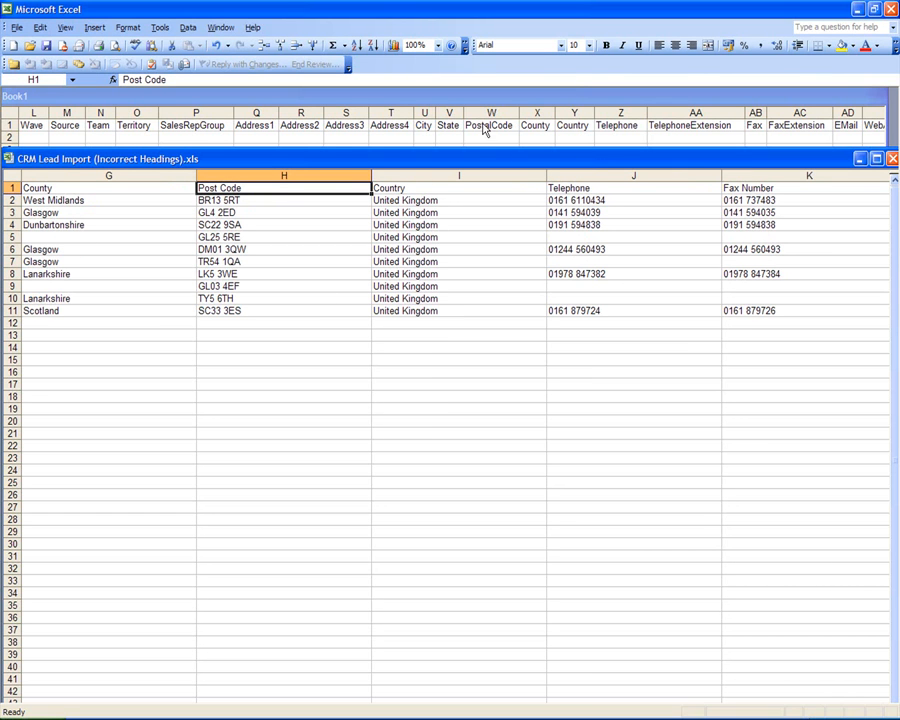
double_click(219, 190)
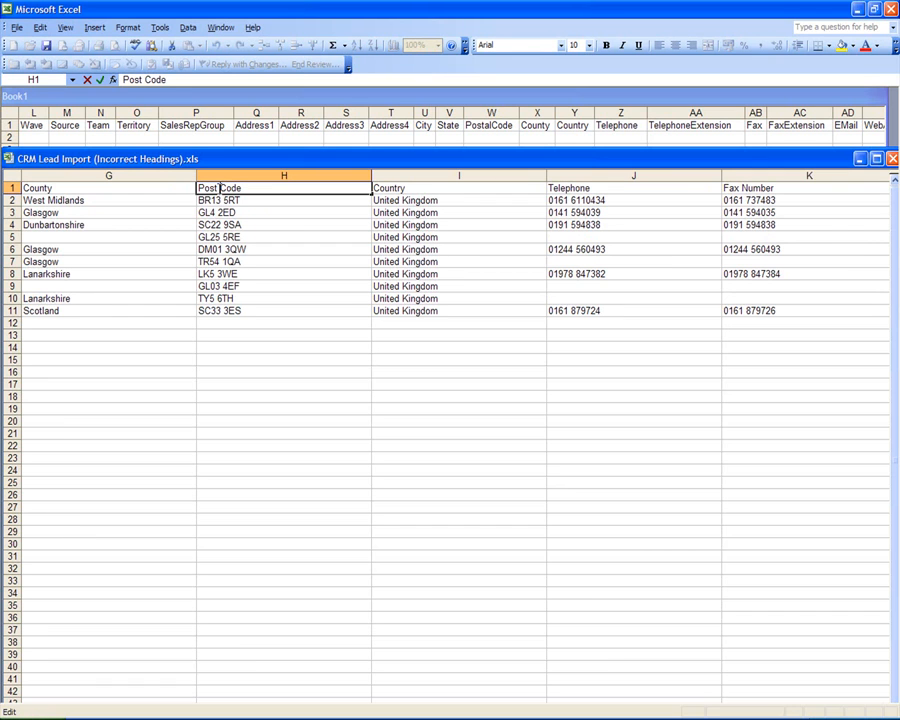
key(Delete)
text(al)
click(430, 187)
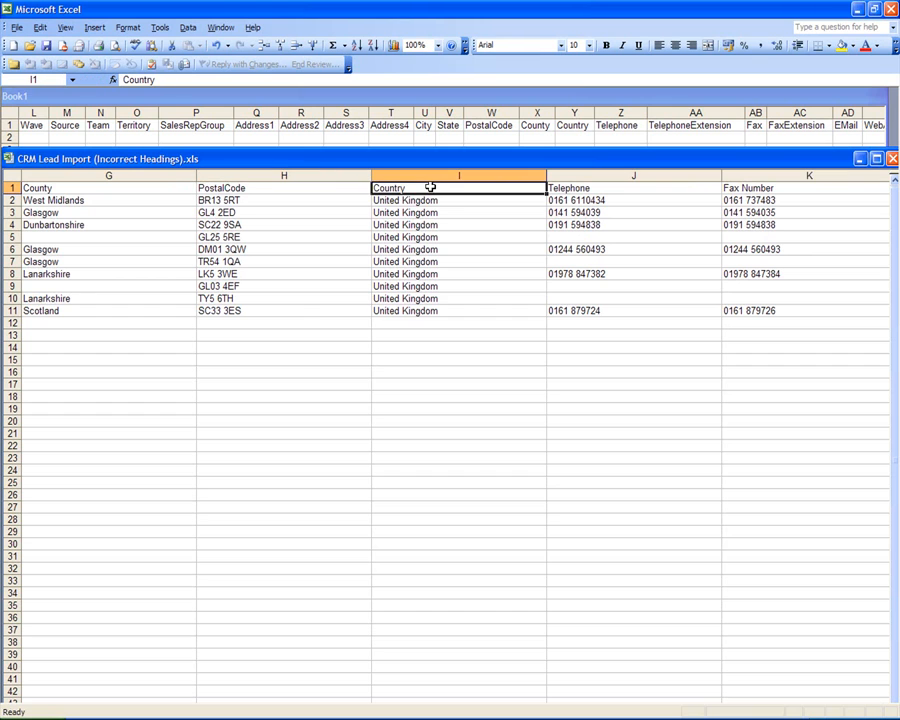
Step: Check the country values and the telephone numbers in column J
click(442, 237)
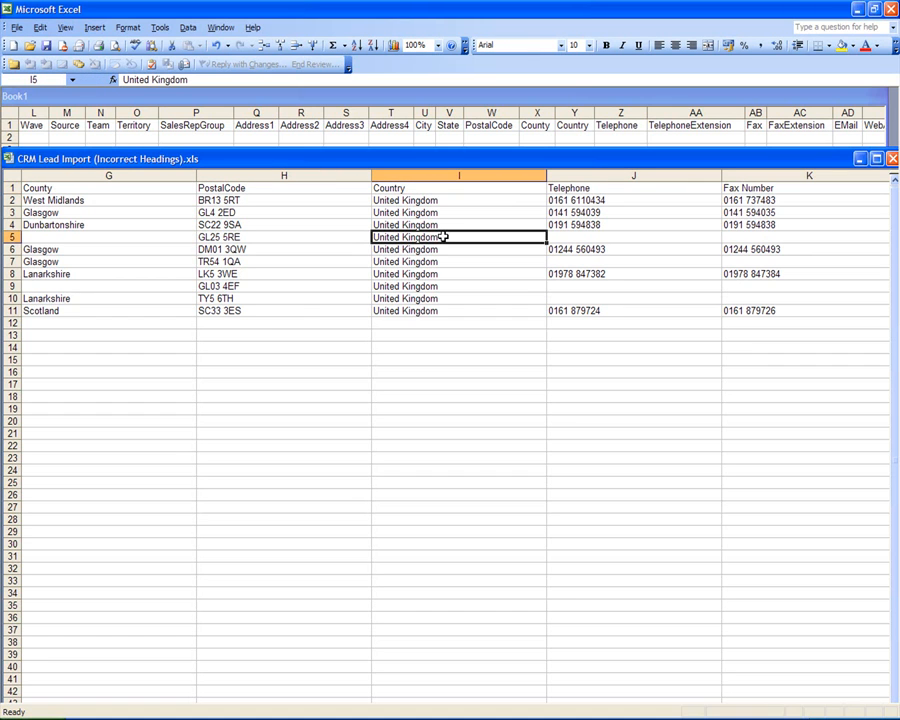
click(467, 275)
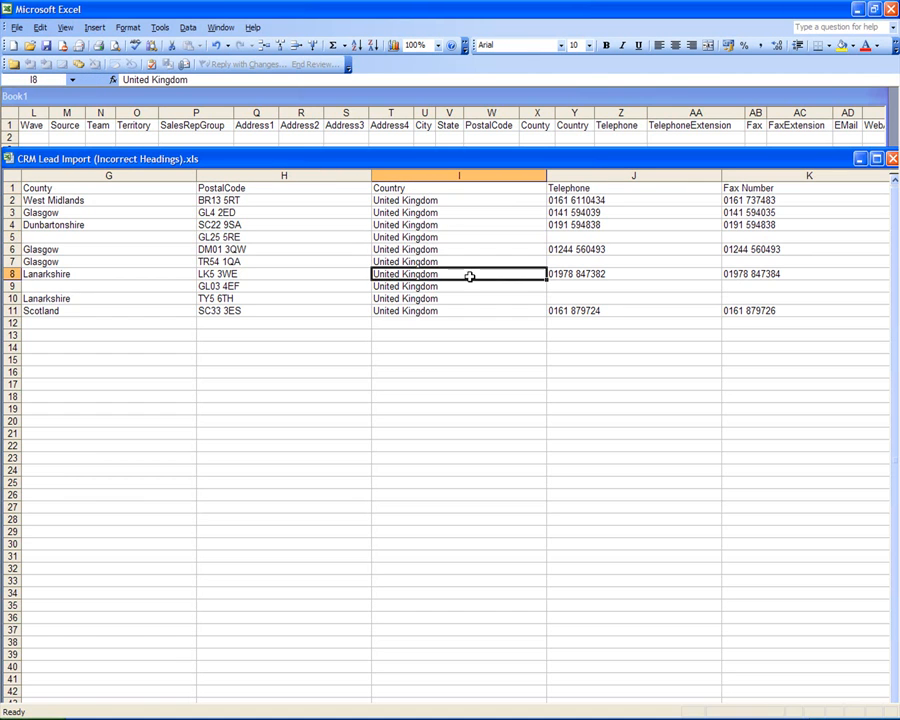
click(619, 217)
click(625, 232)
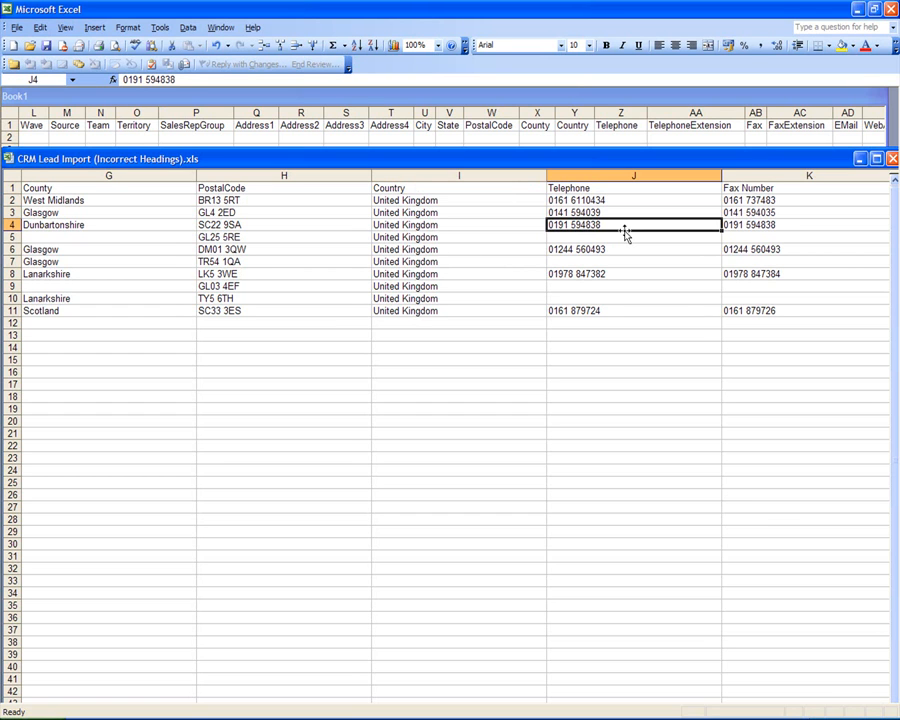
click(631, 239)
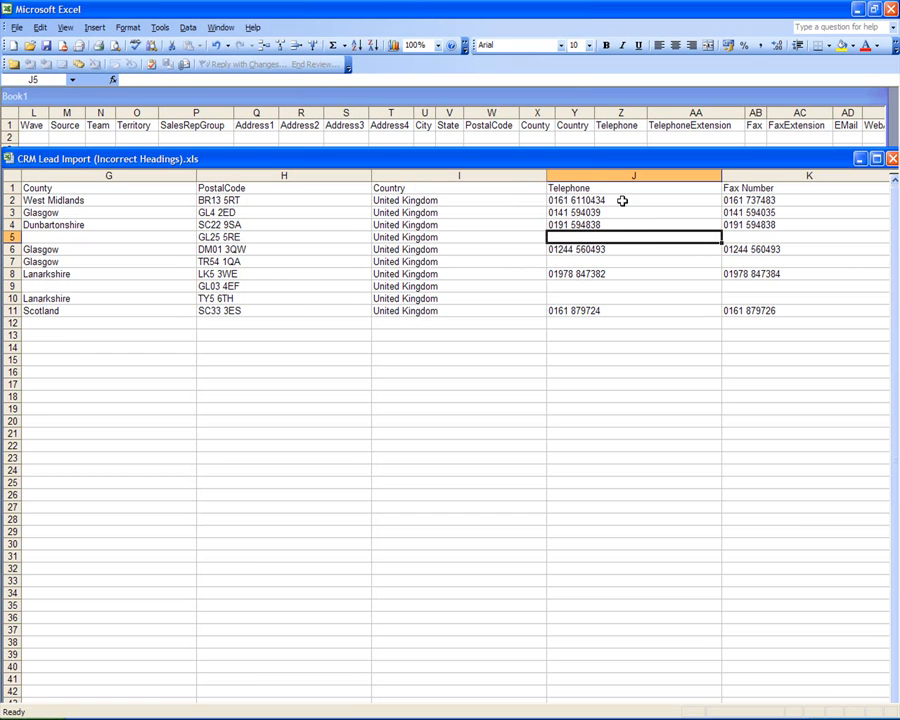
click(621, 201)
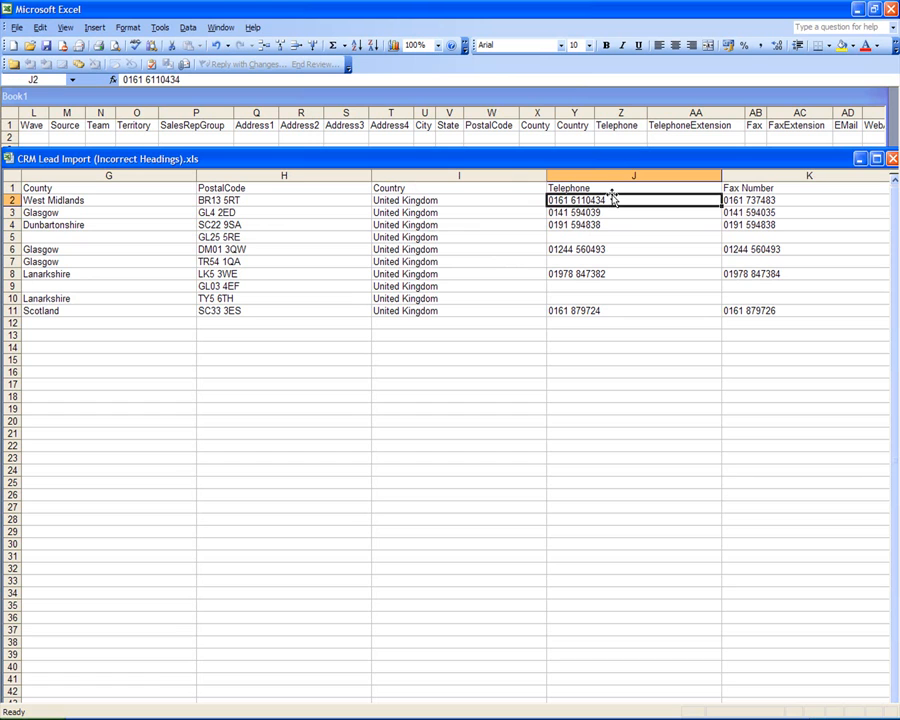
Step: Shorten the K1 heading from Fax Number to Fax
click(747, 188)
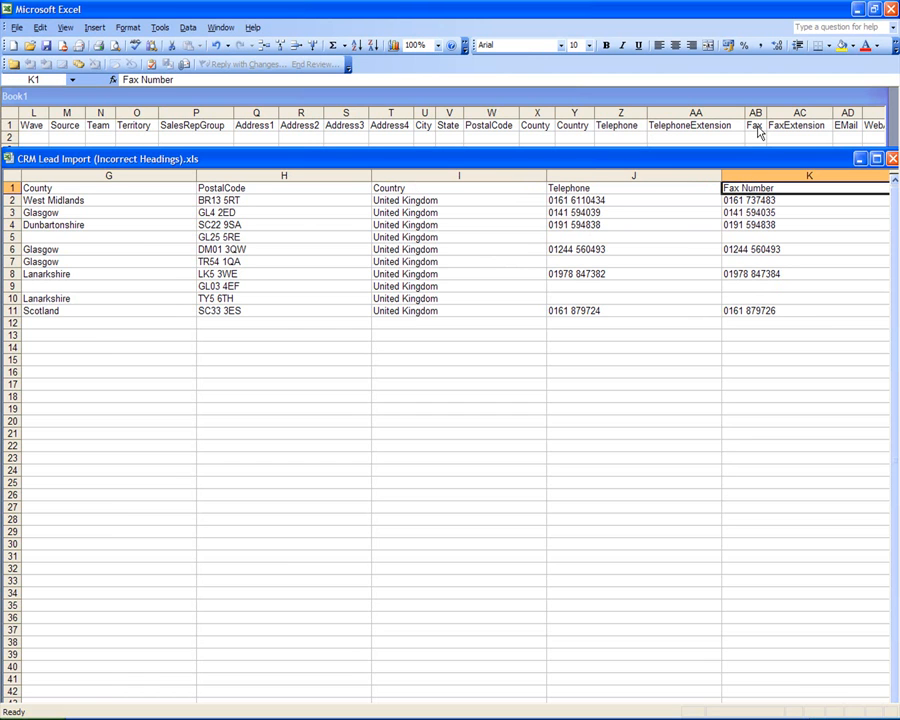
double_click(784, 188)
key(BackSpace)
key(BackSpace)
key(BackSpace)
key(BackSpace)
key(BackSpace)
key(BackSpace)
key(BackSpace)
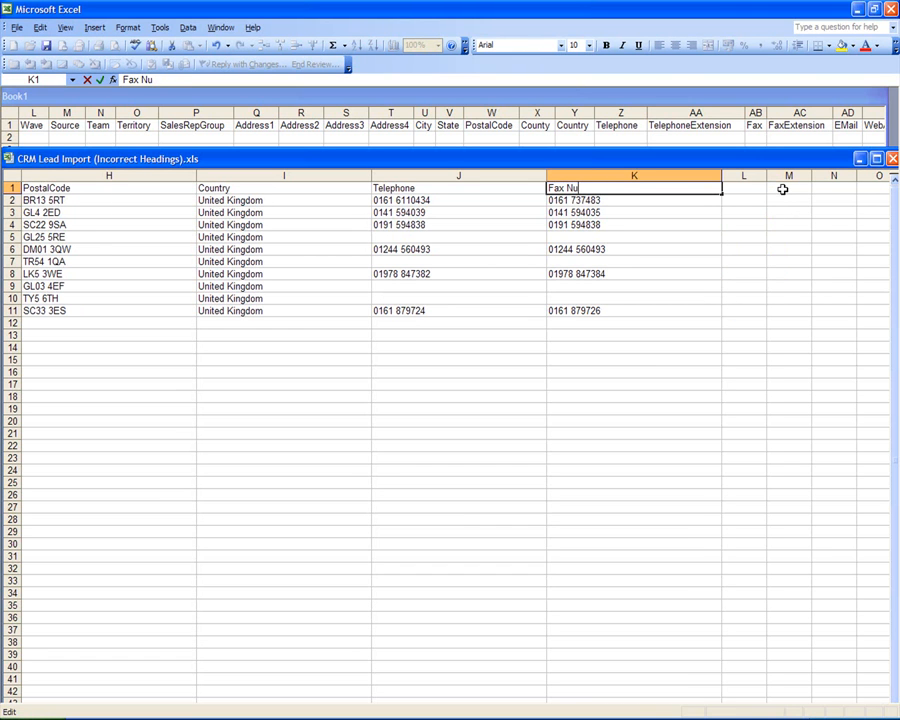
key(Return)
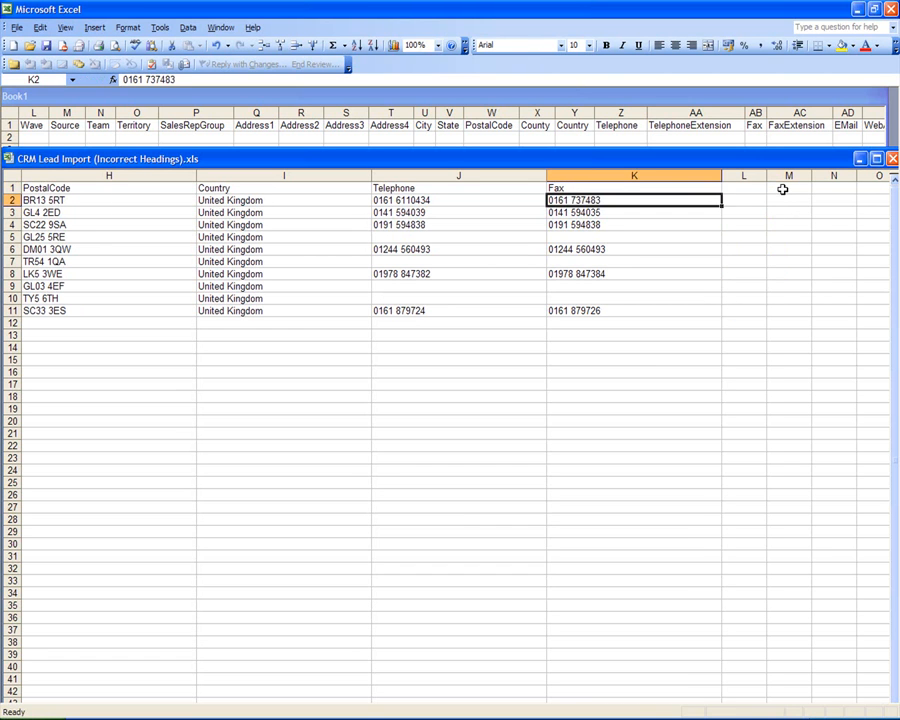
click(543, 251)
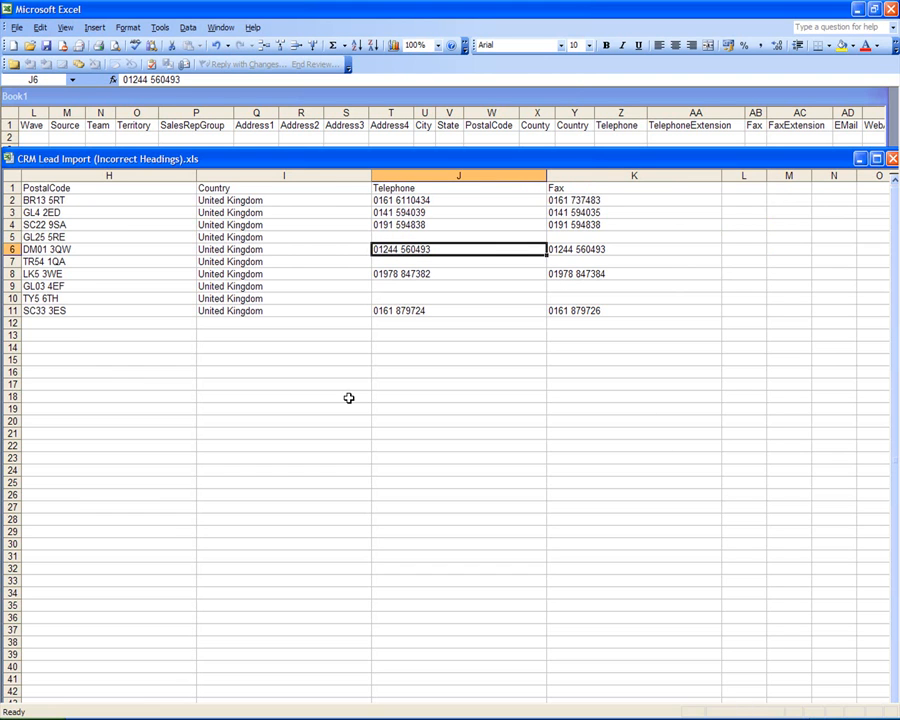
click(450, 224)
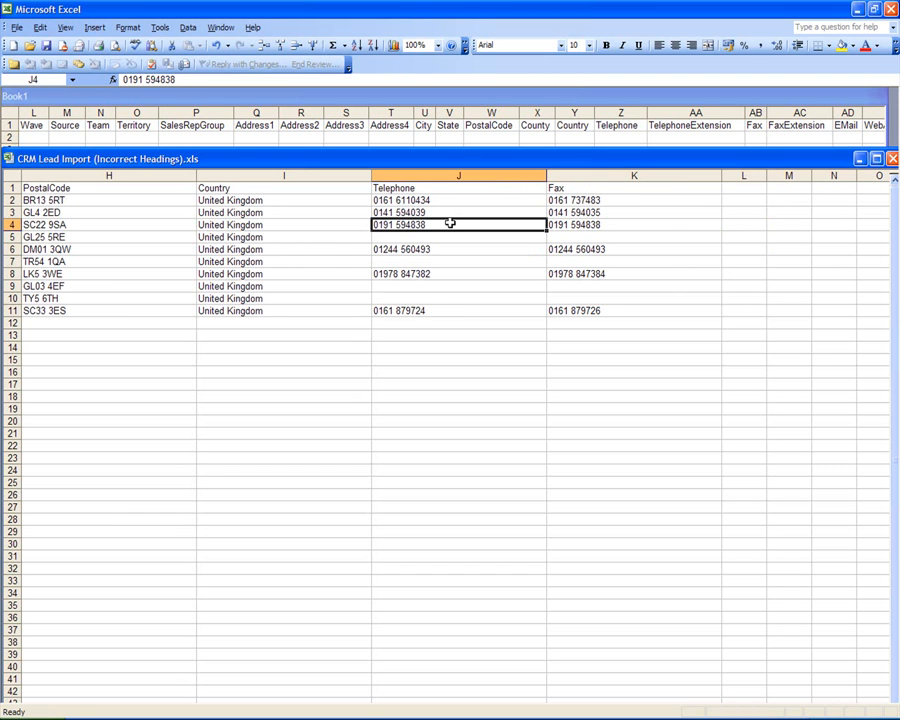
key(Left)
key(Left)
key(Left)
key(Left)
key(Left)
key(Left)
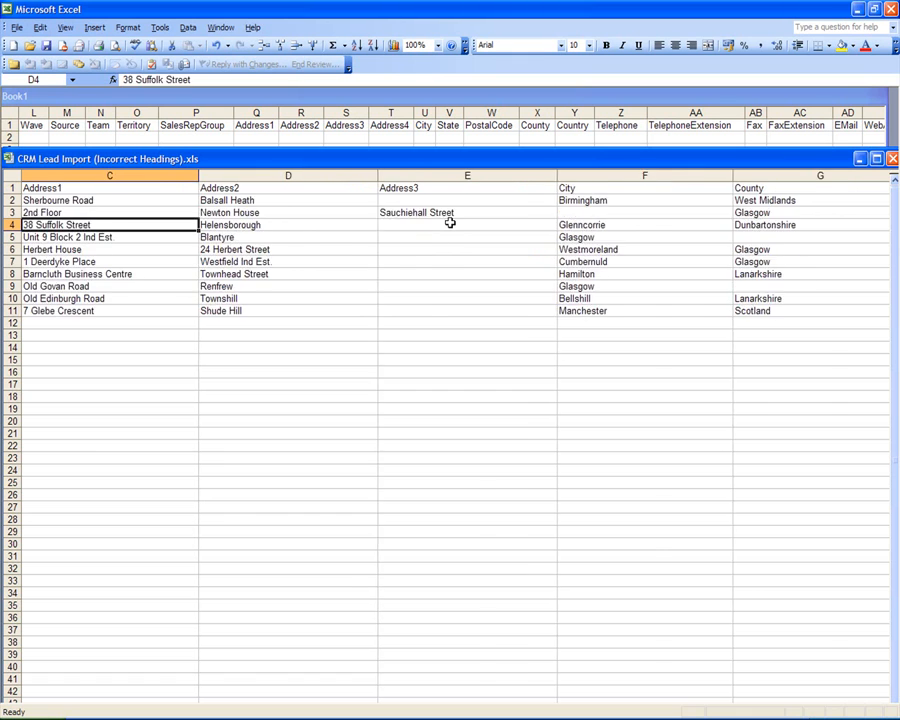
key(Left)
key(Left)
key(Left)
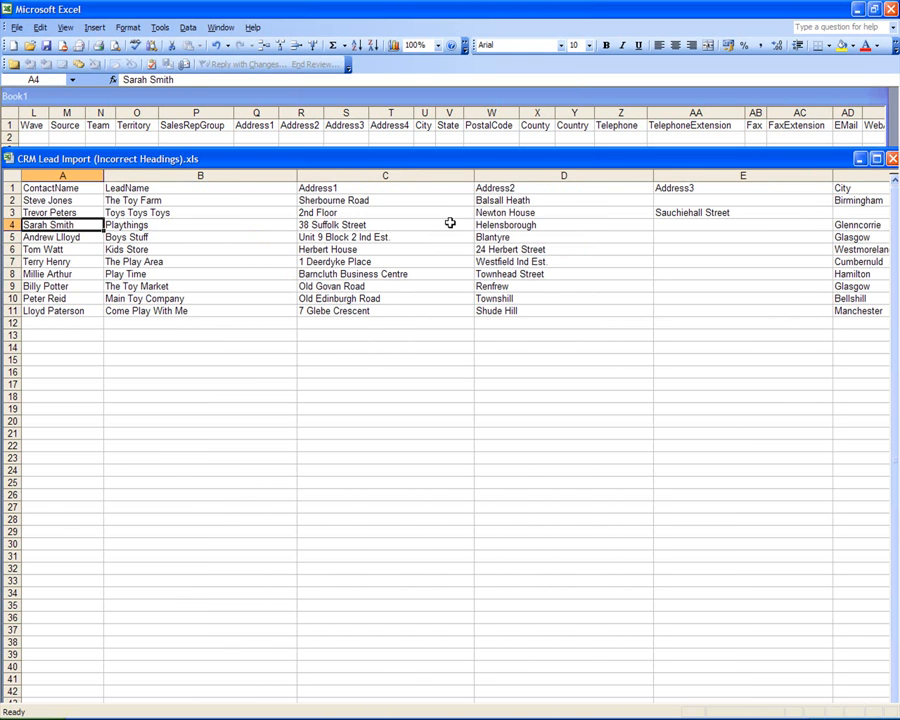
Step: Close CRM Lead Import (Incorrect Headings) with its changes saved, and discard Book1 unsaved
key(Right)
key(Right)
key(Right)
key(Left)
key(Left)
key(Left)
click(893, 160)
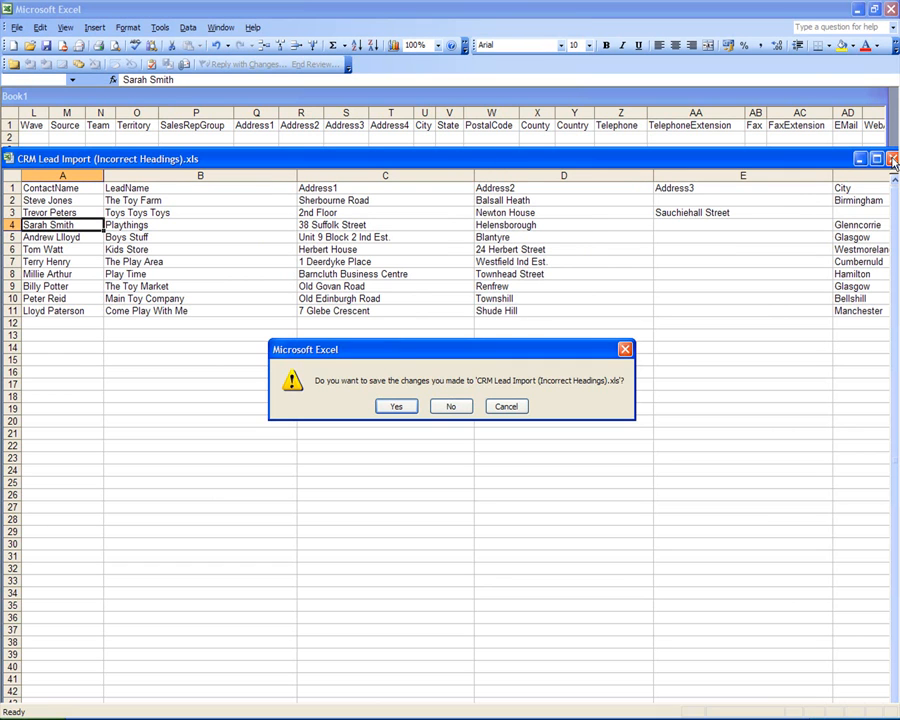
click(398, 407)
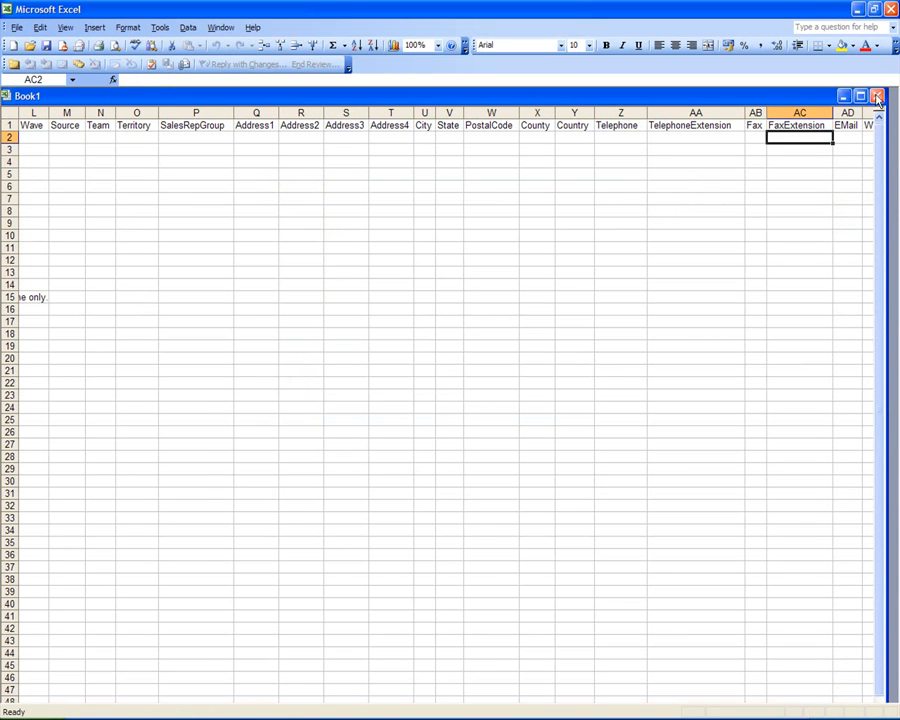
click(877, 97)
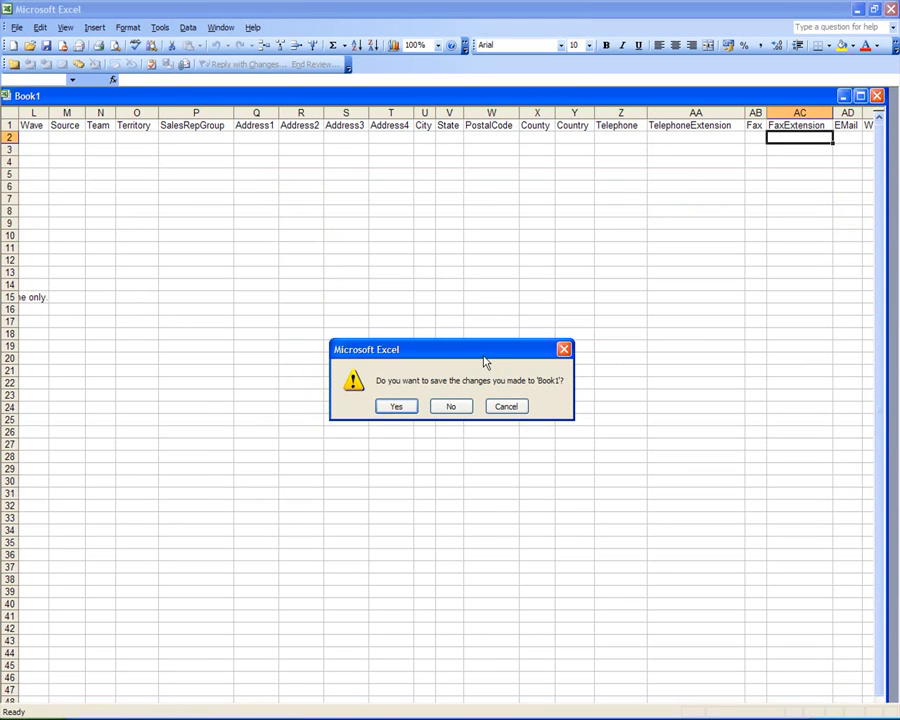
click(451, 407)
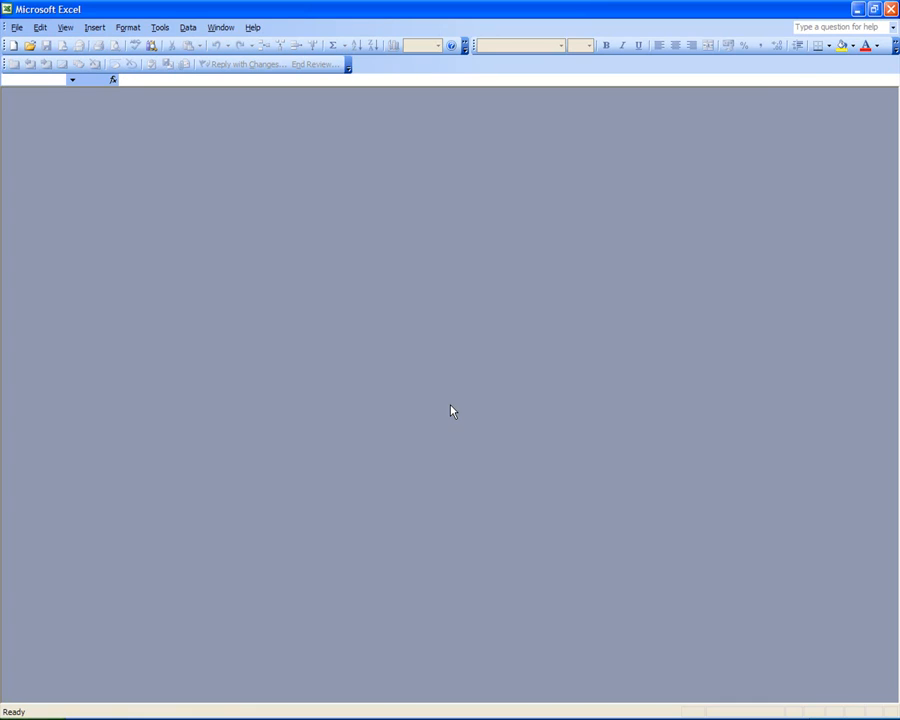
Step: Quit Excel and close the 4 Support Workshop Import Files folder window
click(890, 9)
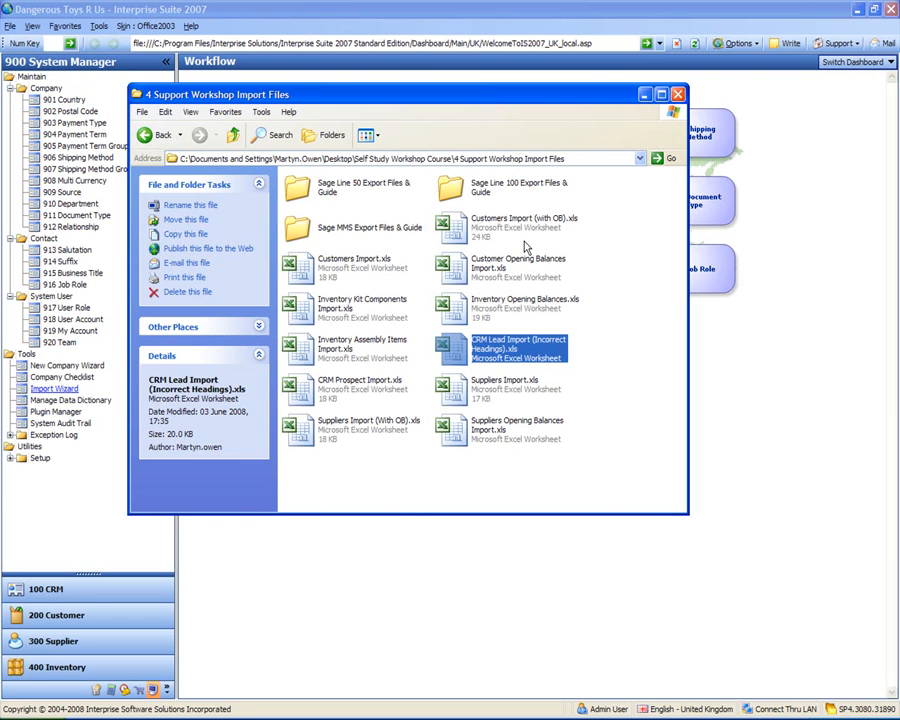
click(604, 245)
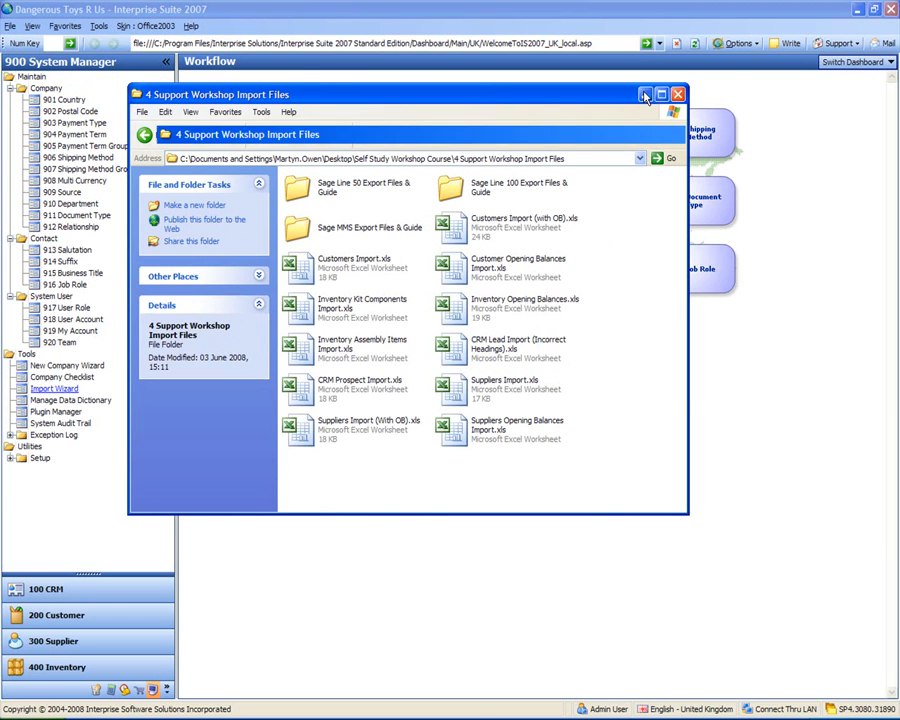
click(677, 94)
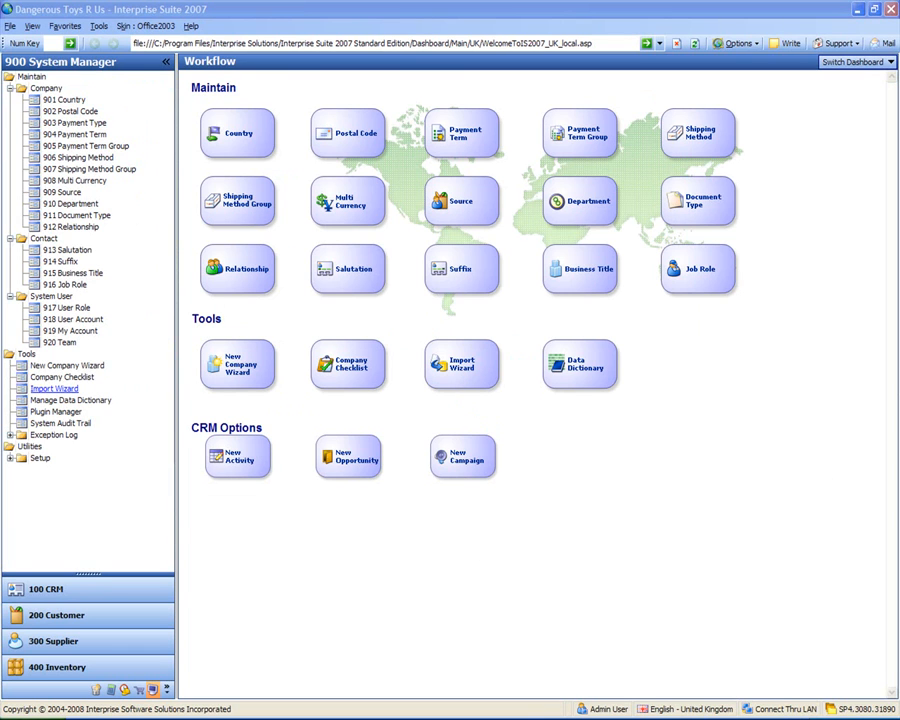
click(545, 718)
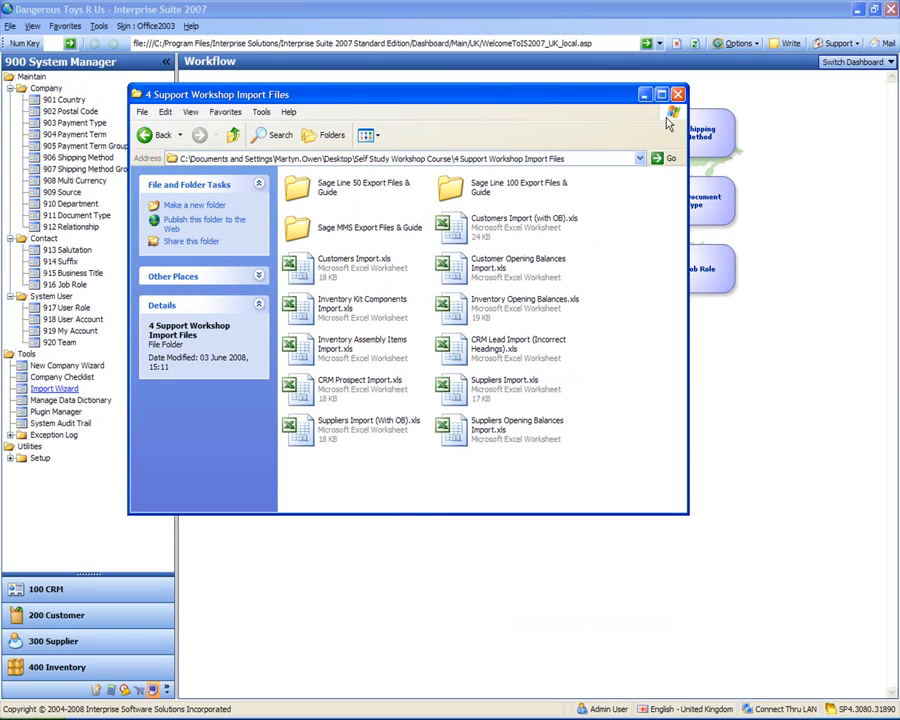
click(678, 94)
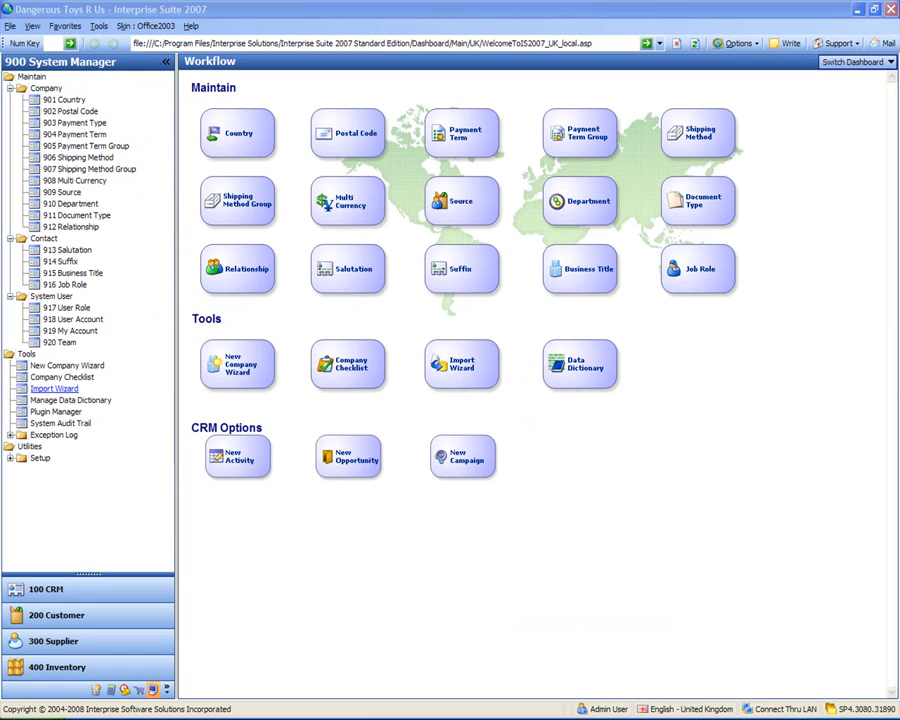
Step: Assign CRM Lead Import (Incorrect Headings) from 4 Support Workshop Import Files as the Leads source file
click(770, 718)
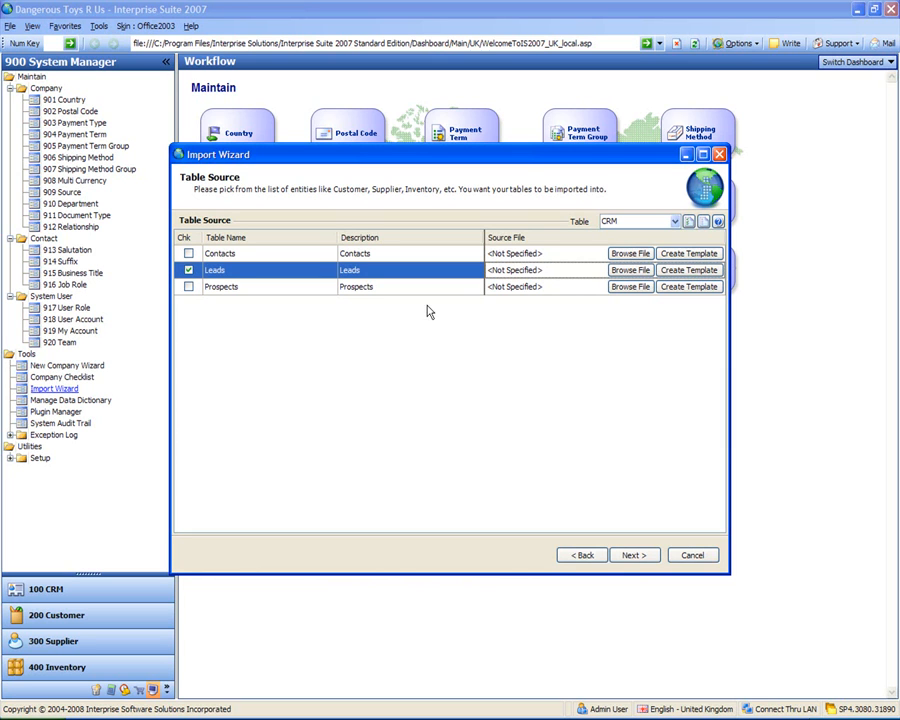
click(631, 270)
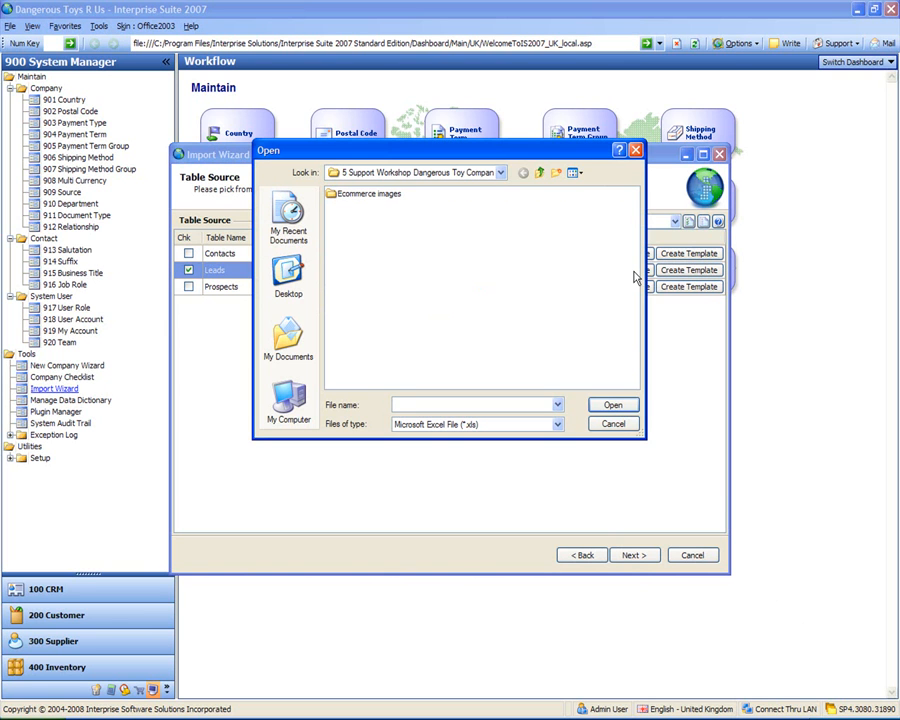
click(541, 173)
double_click(369, 233)
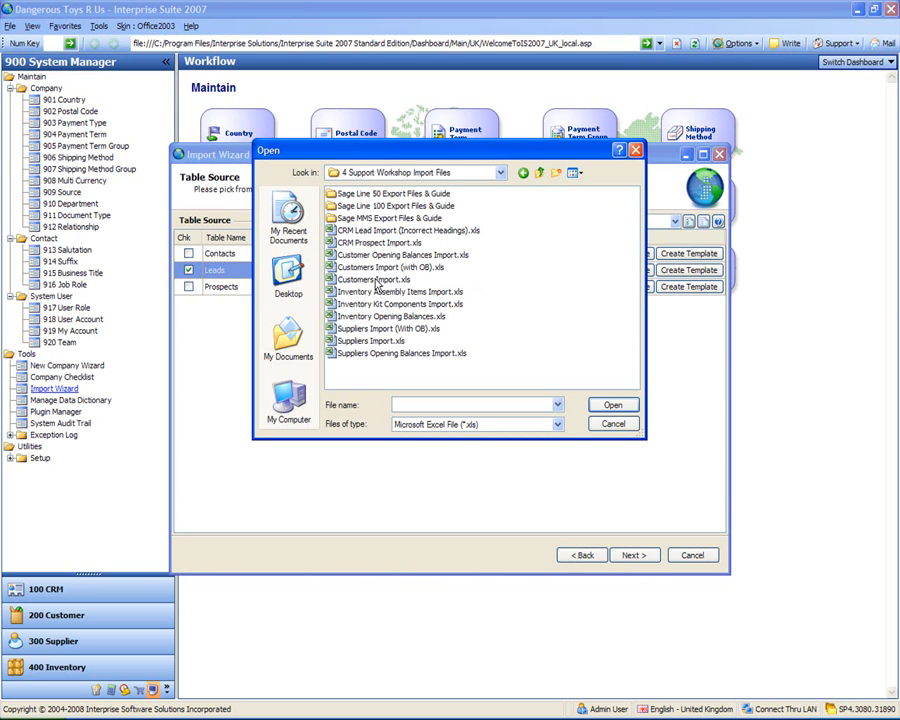
double_click(376, 235)
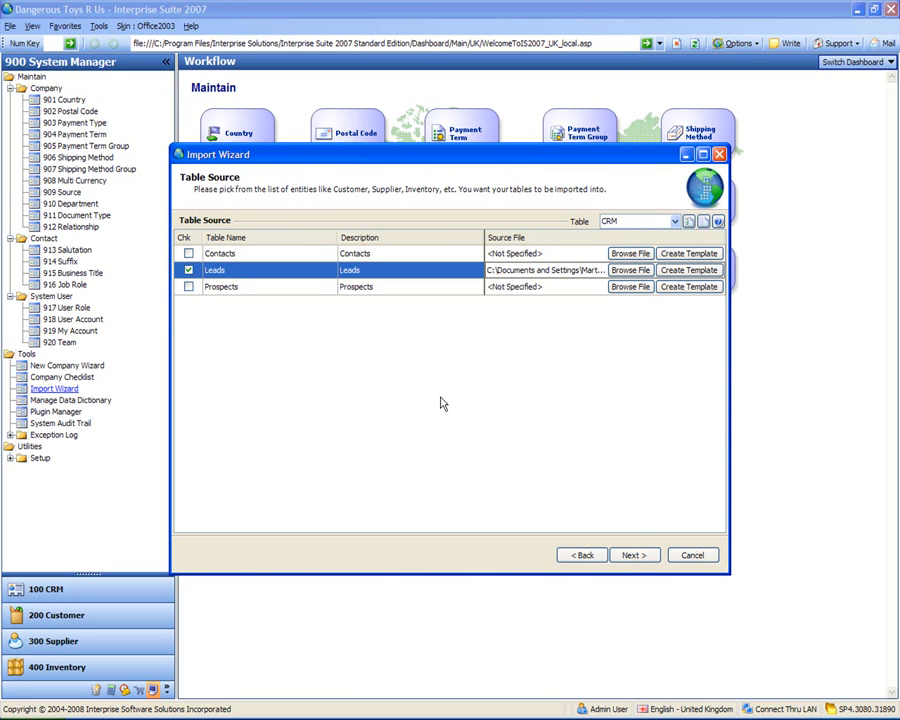
Step: Run the Leads table import, check its success details, and finish the Import Wizard
click(634, 555)
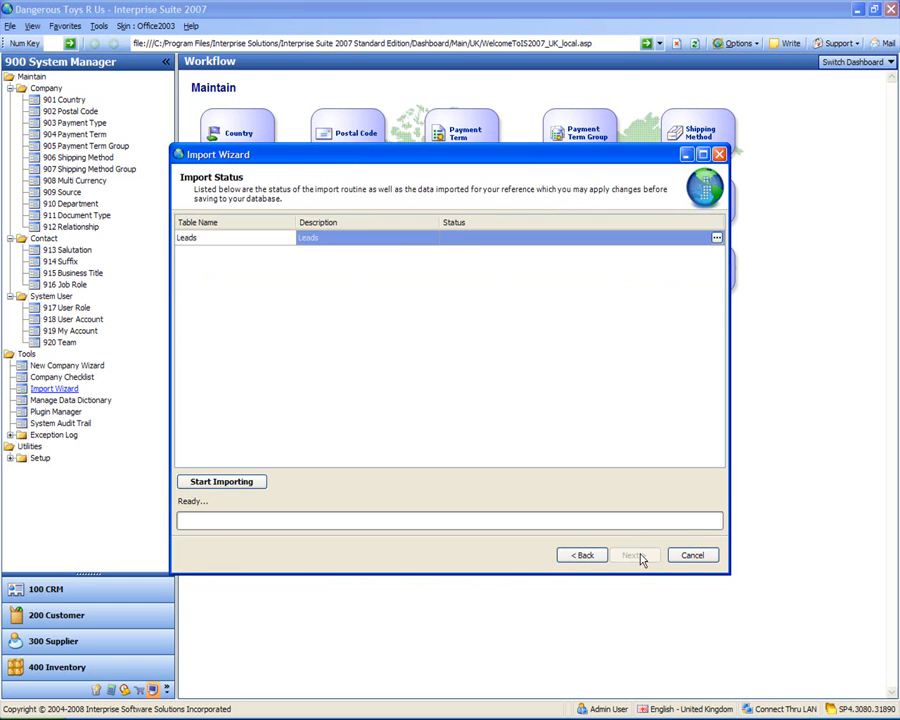
click(226, 485)
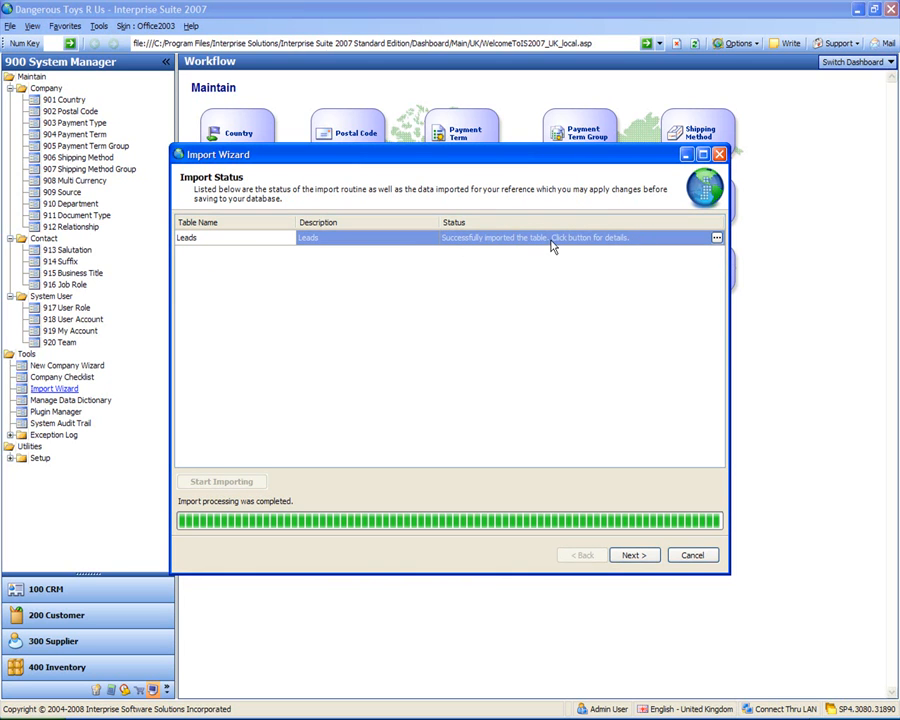
click(716, 238)
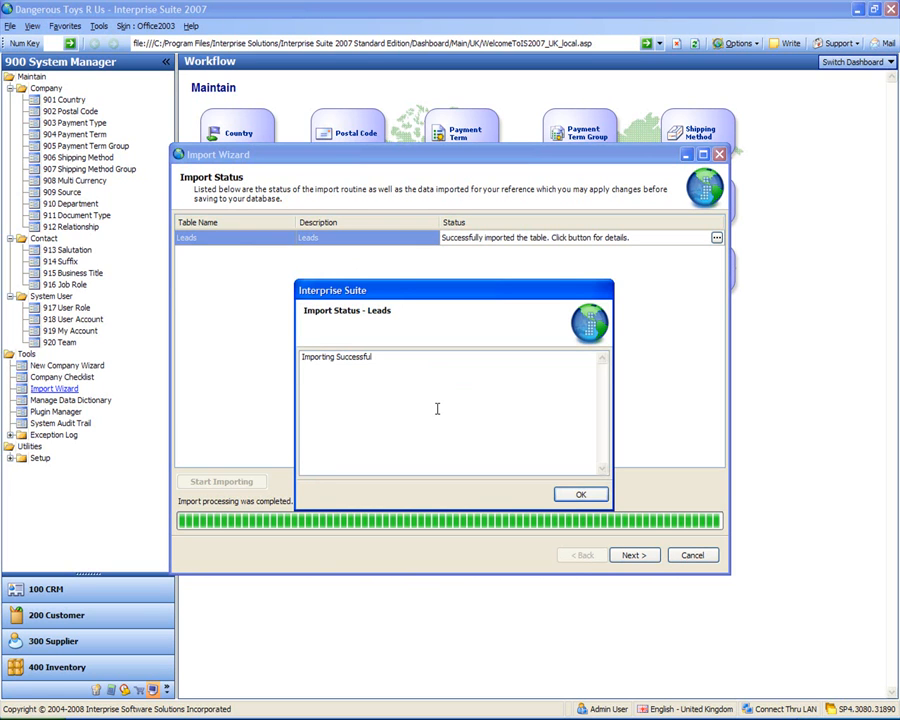
click(580, 494)
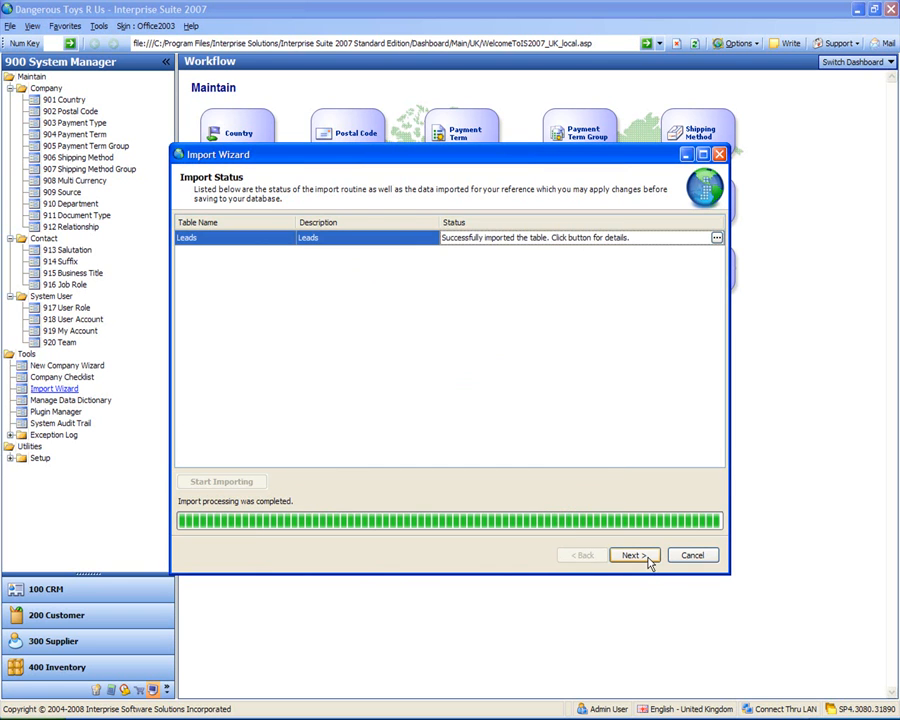
click(649, 560)
click(634, 556)
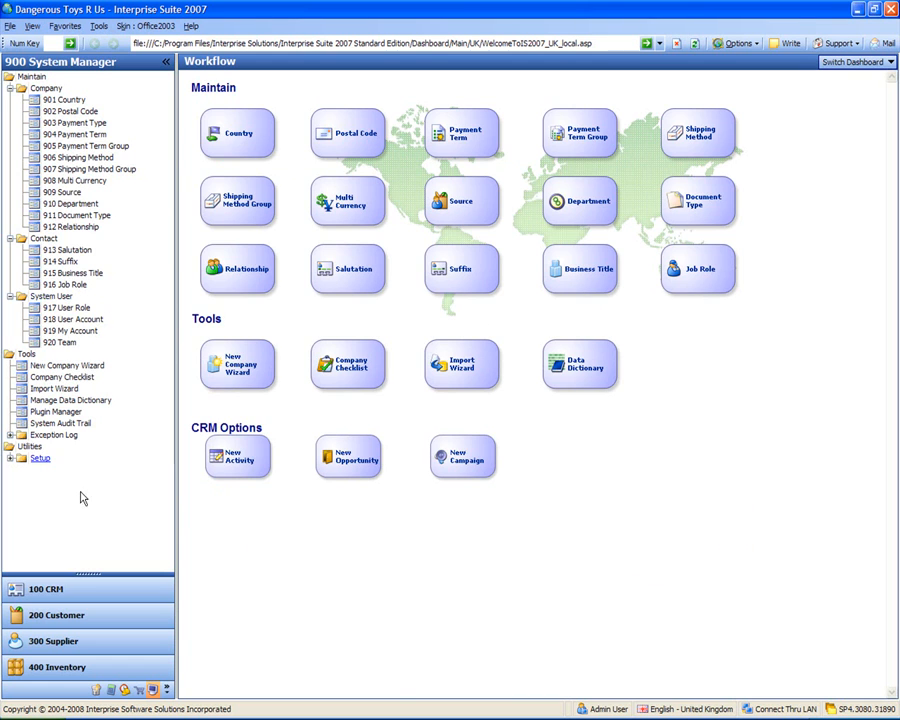
click(72, 592)
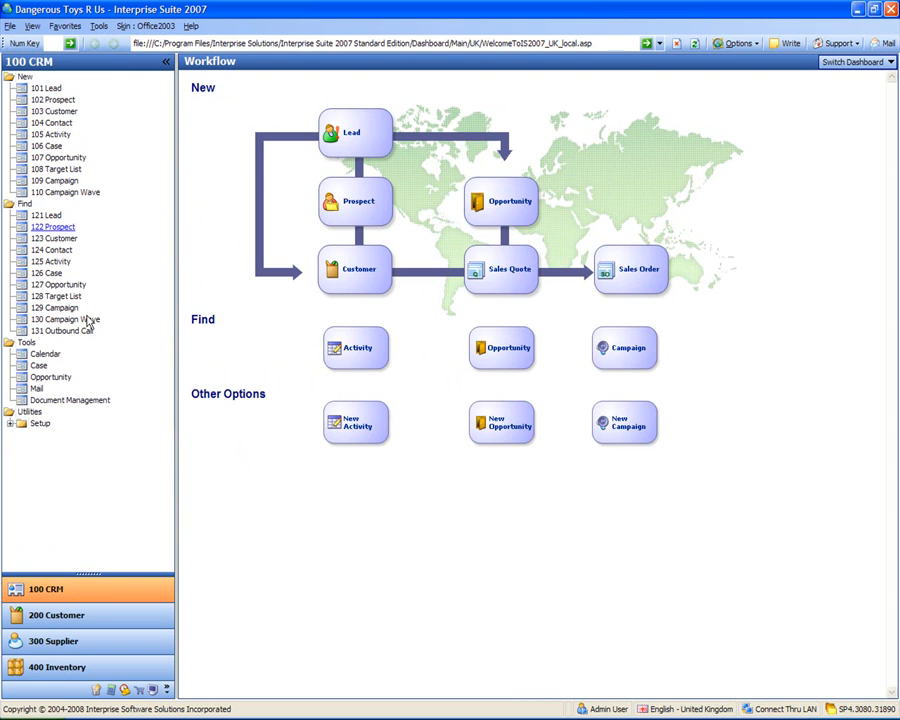
click(47, 216)
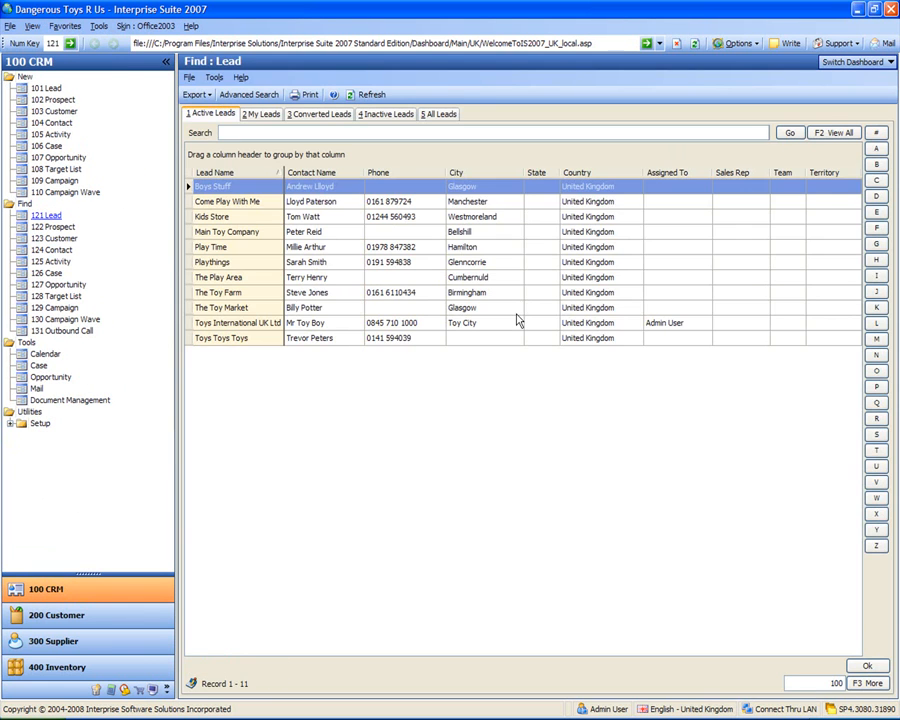
click(505, 308)
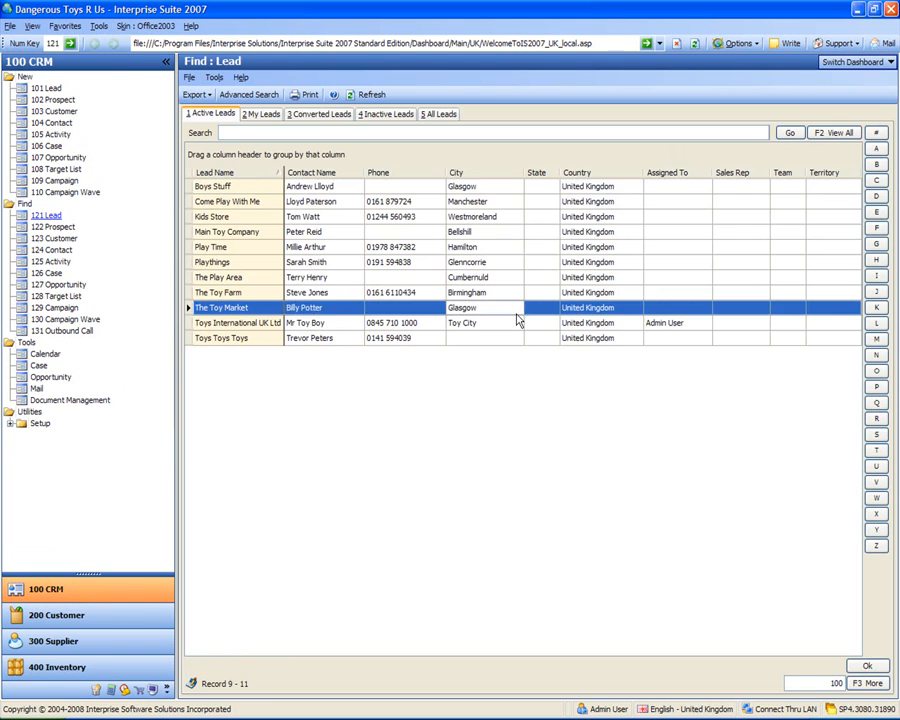
click(343, 234)
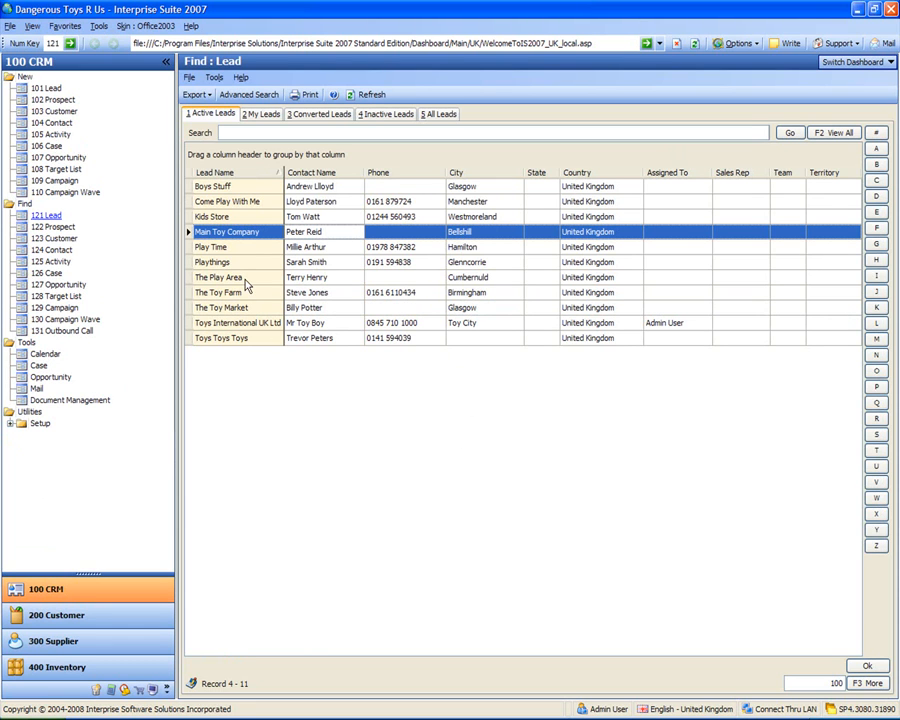
click(152, 690)
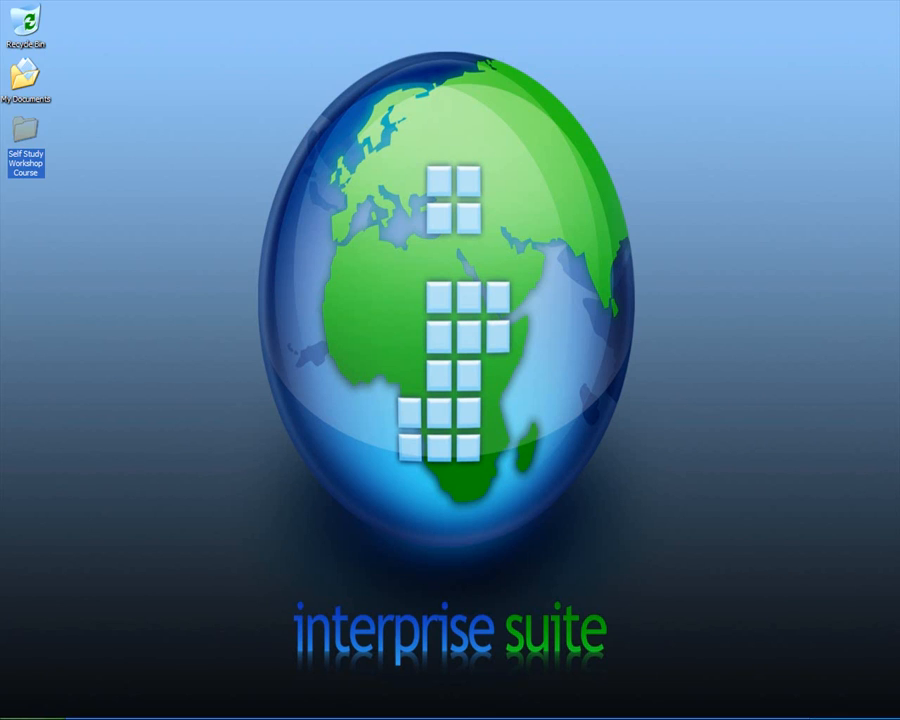
click(167, 502)
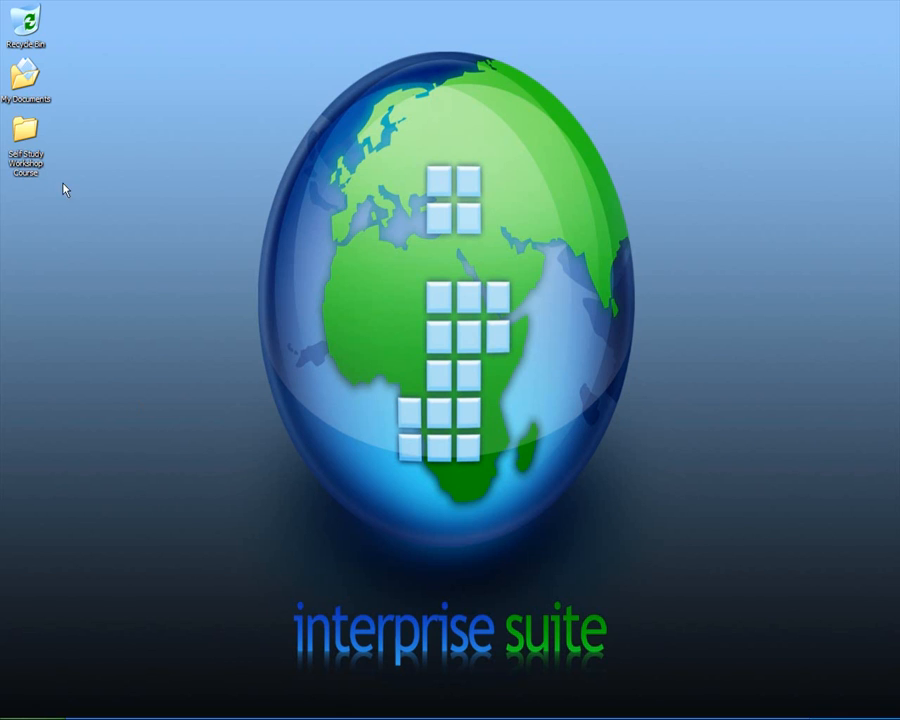
double_click(25, 128)
double_click(354, 226)
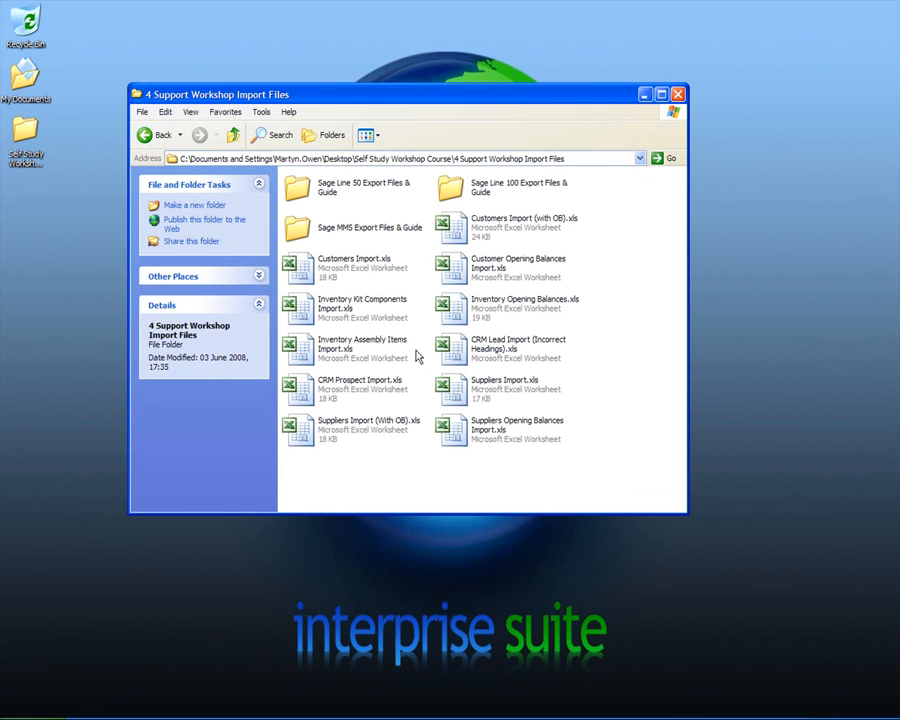
click(453, 348)
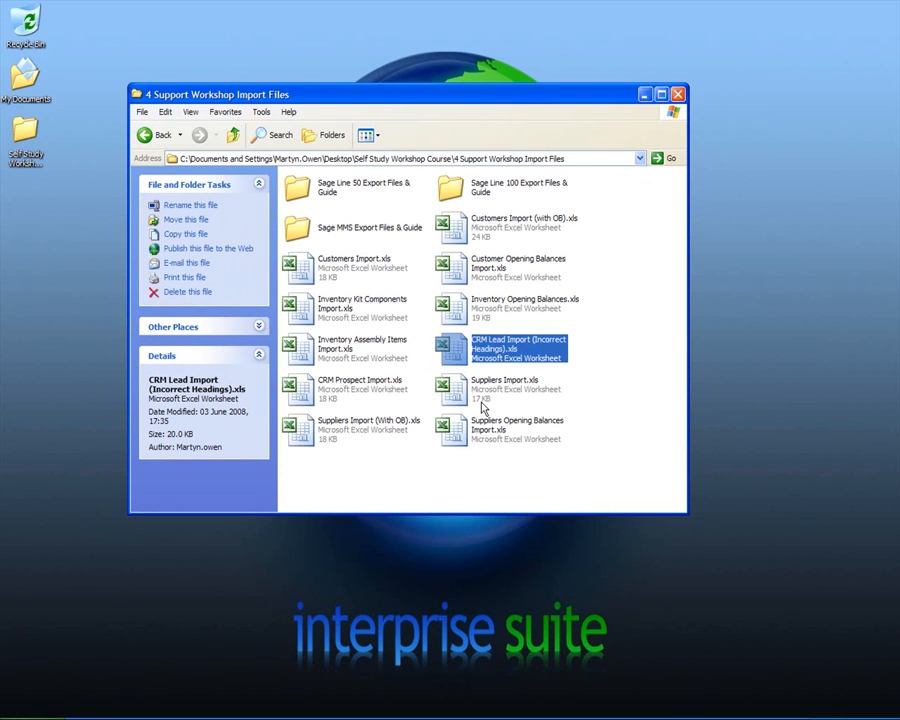
click(458, 436)
click(459, 403)
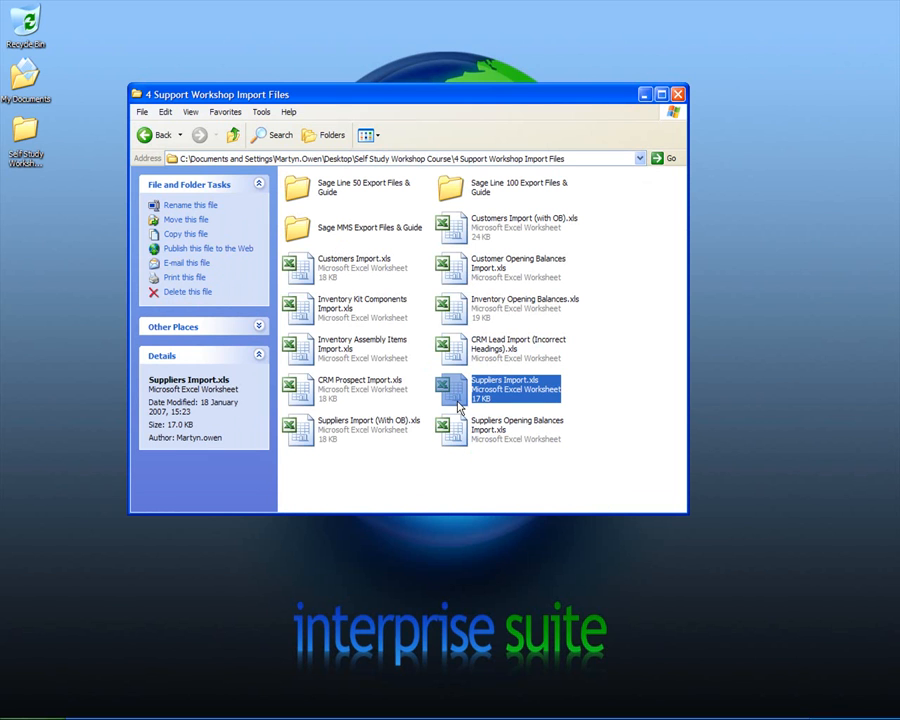
click(678, 95)
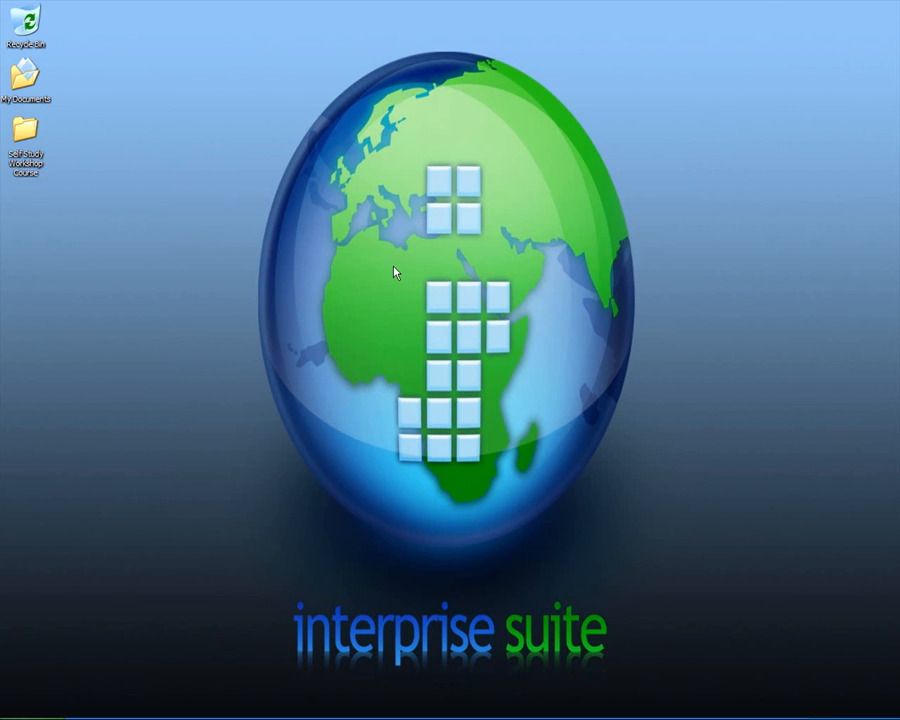
click(392, 709)
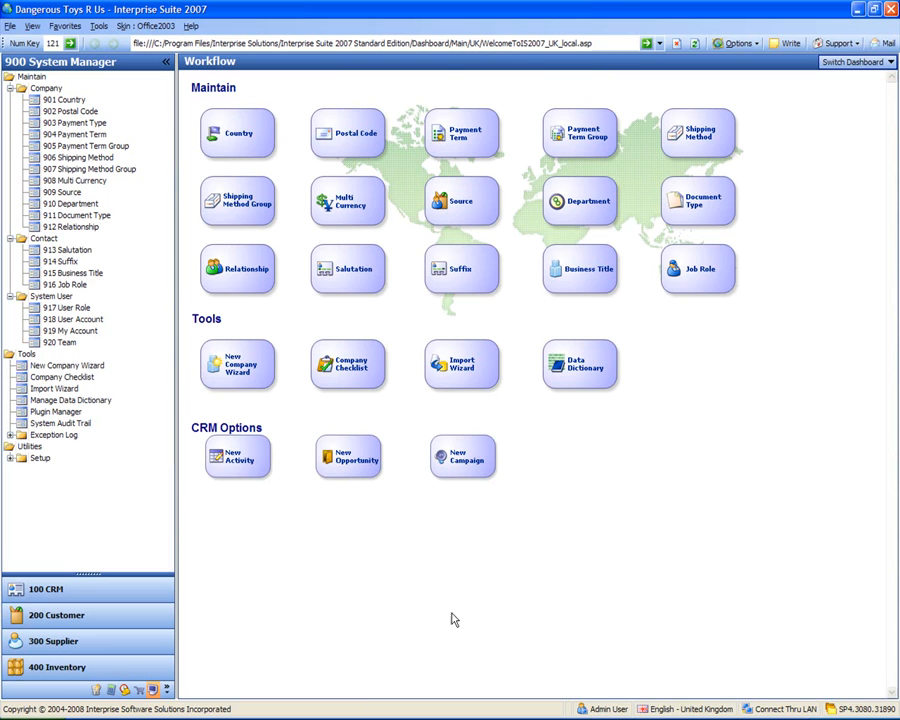
Step: Start a new Import Wizard and choose CRM as the table group
click(460, 367)
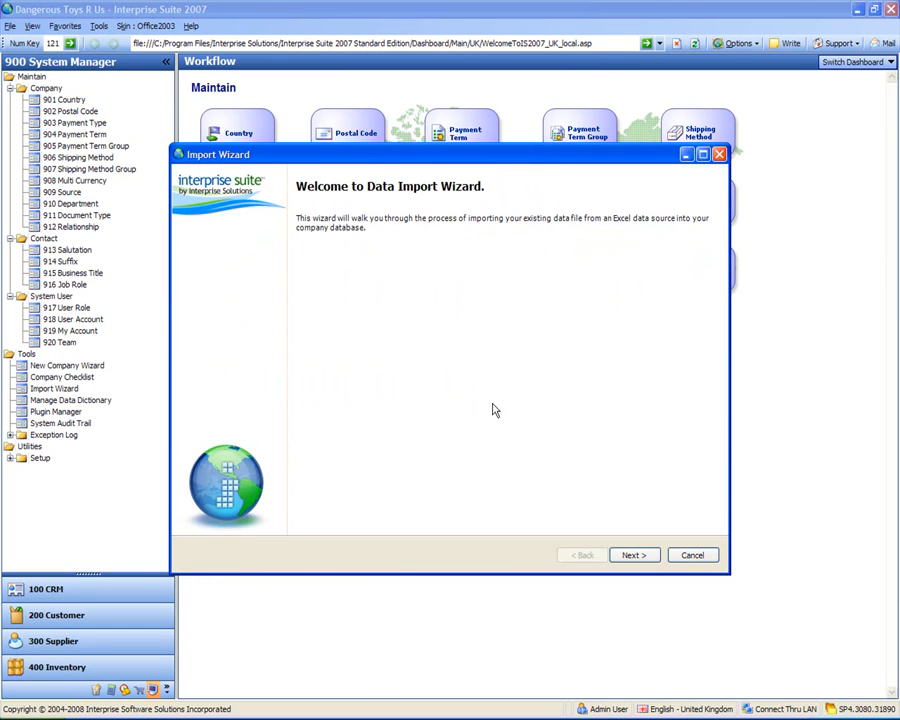
click(634, 556)
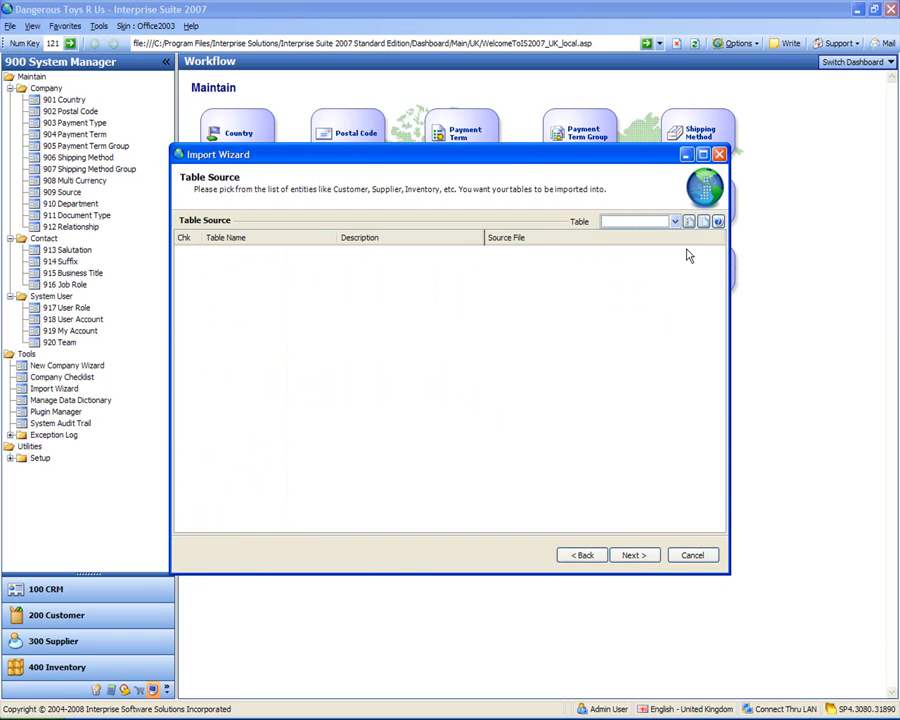
click(675, 222)
click(628, 251)
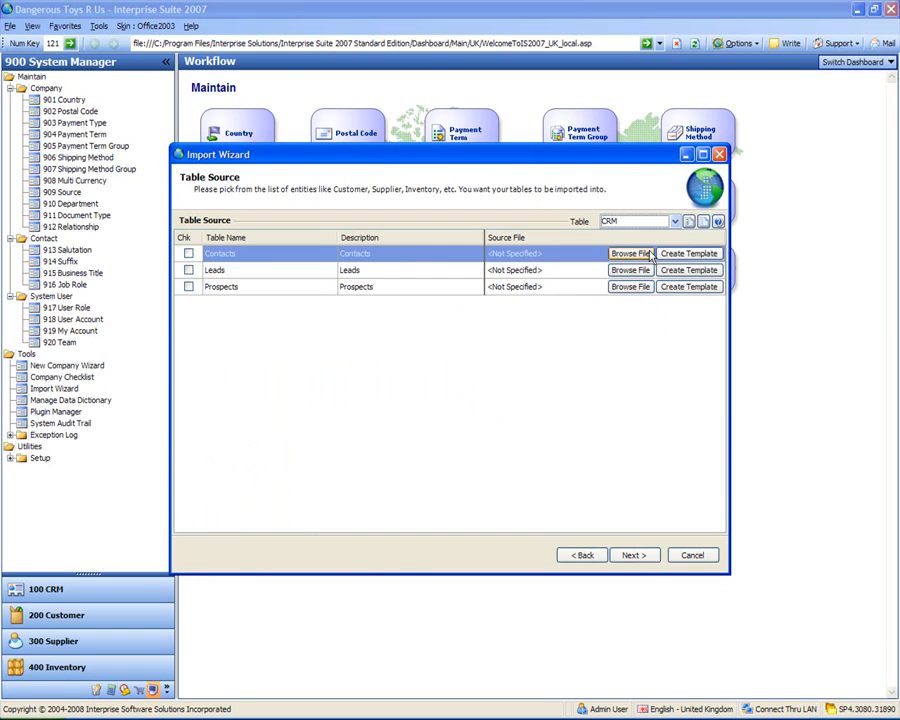
Step: Select CRM Prospect Import.xls as the Prospects source file and proceed to Import Status
click(632, 287)
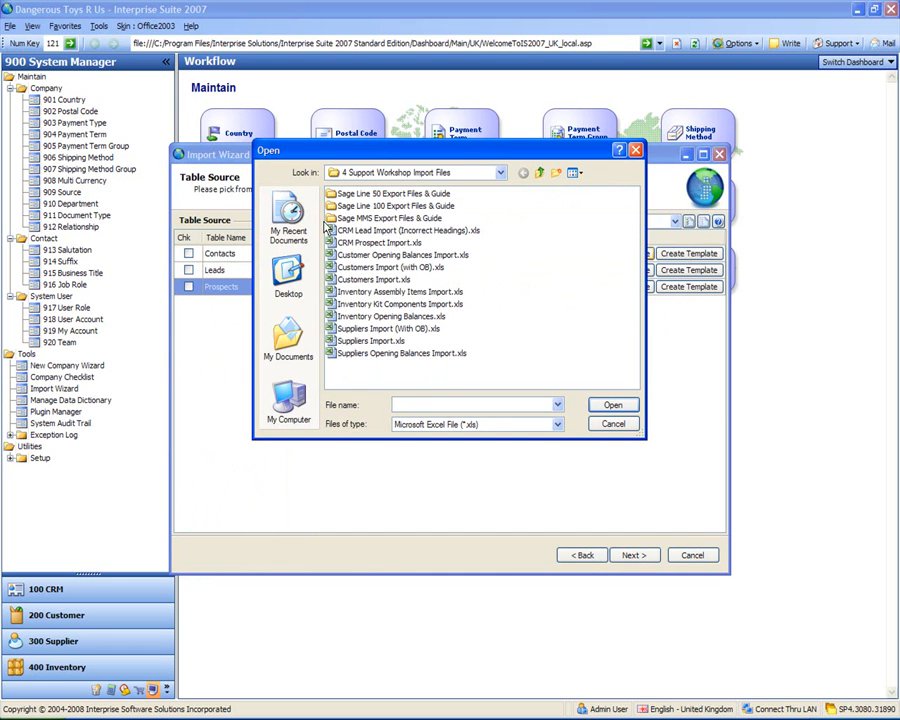
click(373, 244)
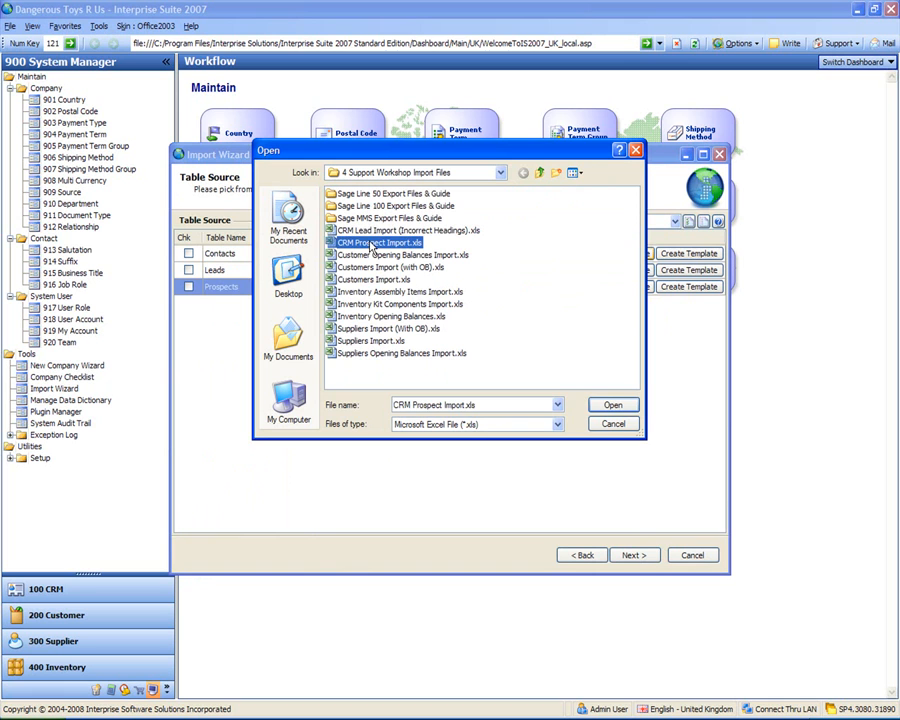
click(609, 405)
click(633, 555)
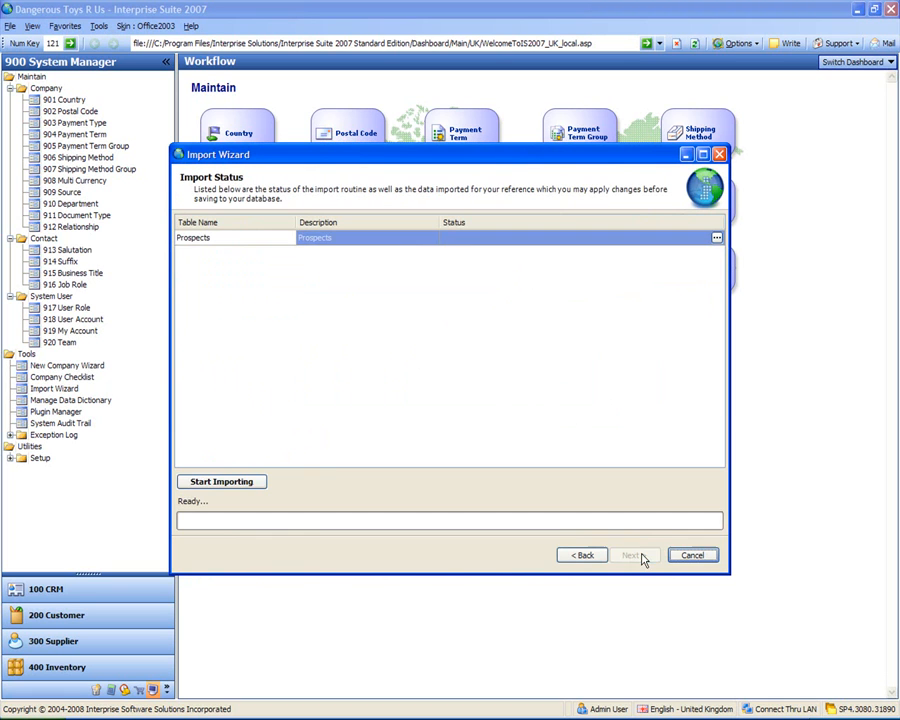
Step: Run the Prospects import, review the success details, and finish the Import Wizard
click(246, 481)
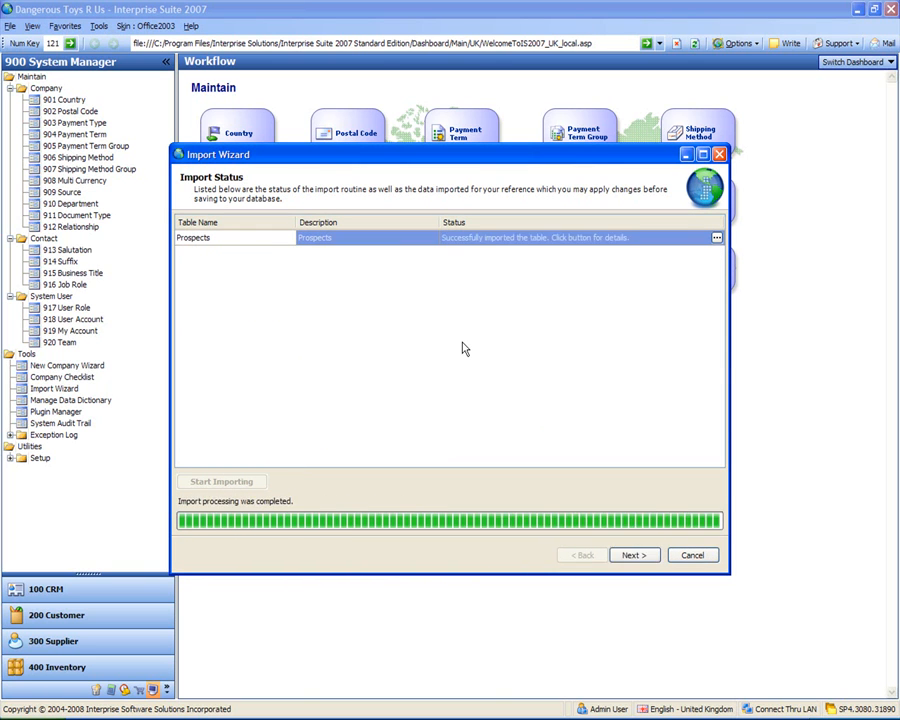
click(517, 242)
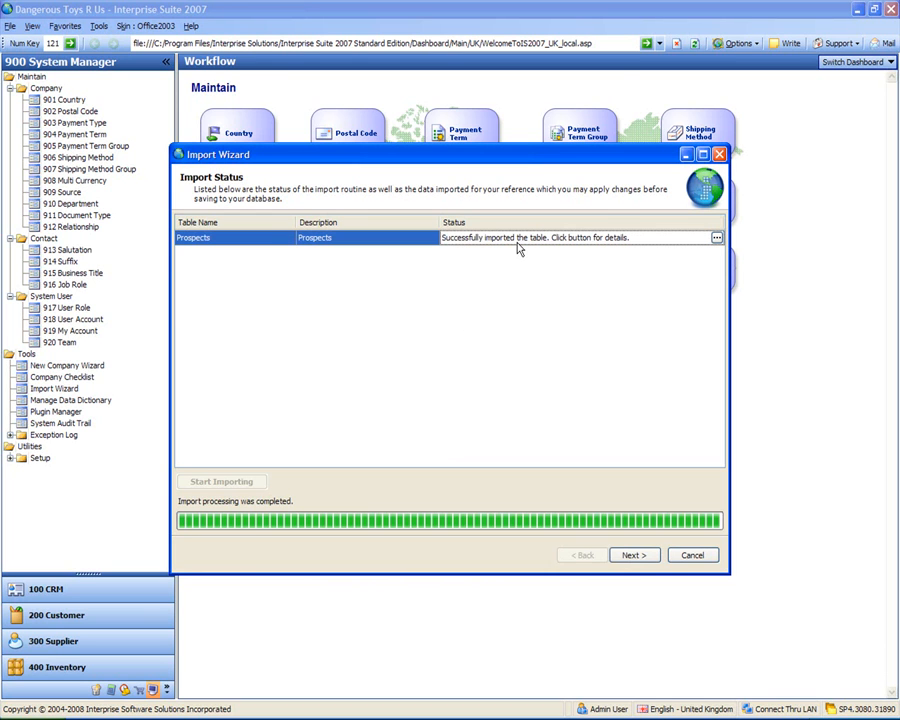
click(717, 238)
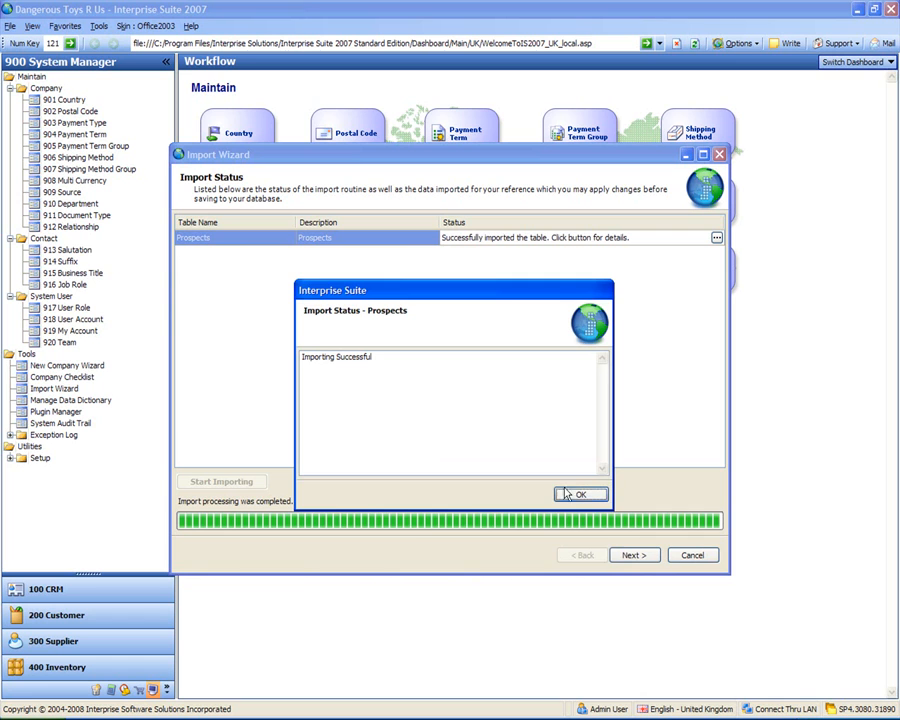
click(580, 495)
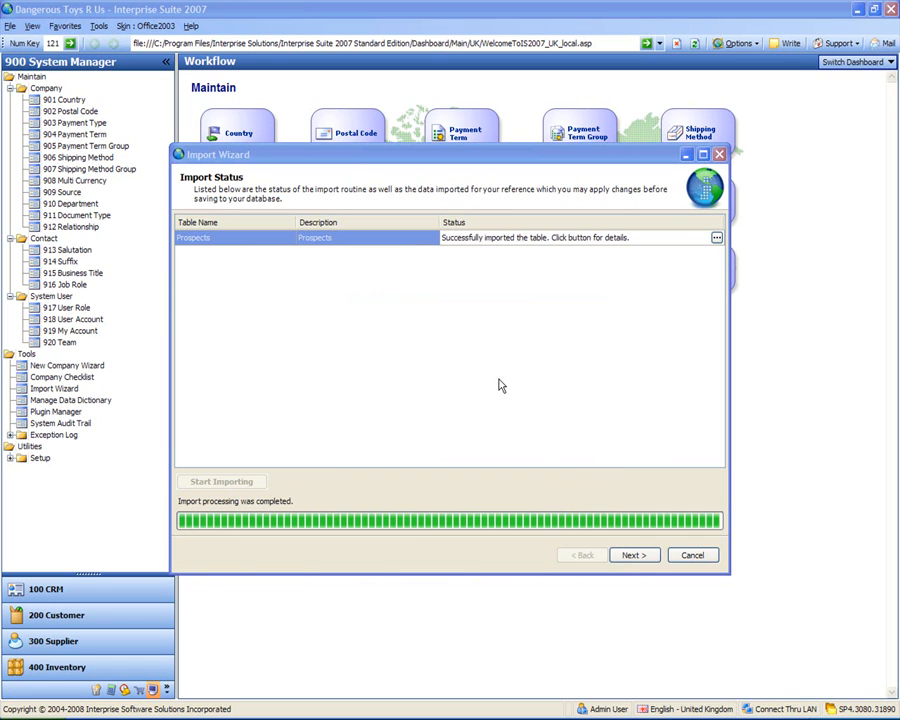
click(641, 556)
click(641, 556)
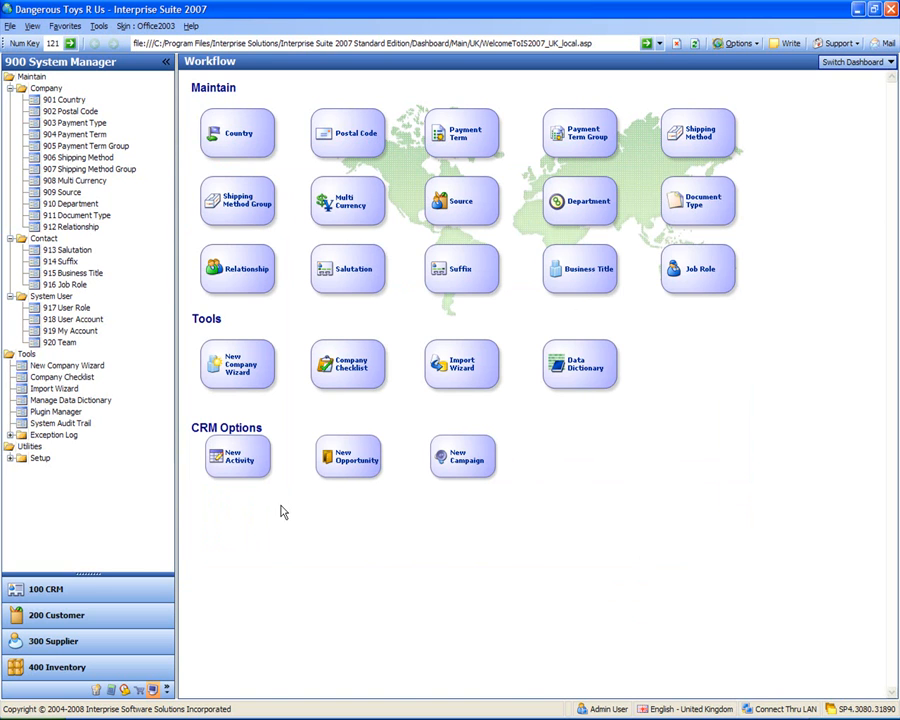
Step: Open the CRM Find Prospect list and select The Gadget Store and The Great British Toy Shop
click(63, 590)
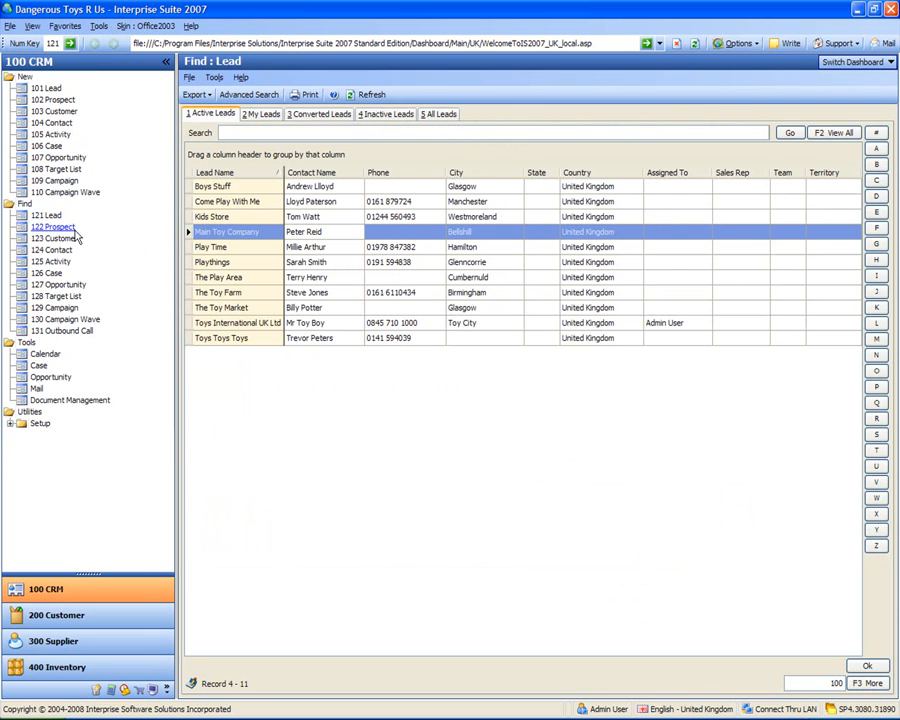
click(55, 228)
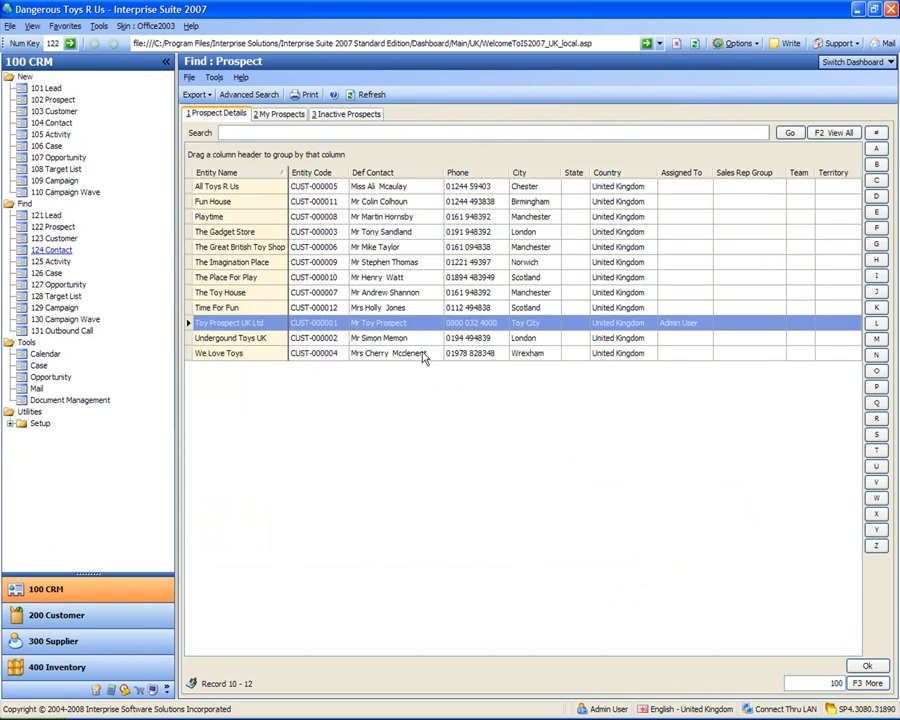
click(528, 236)
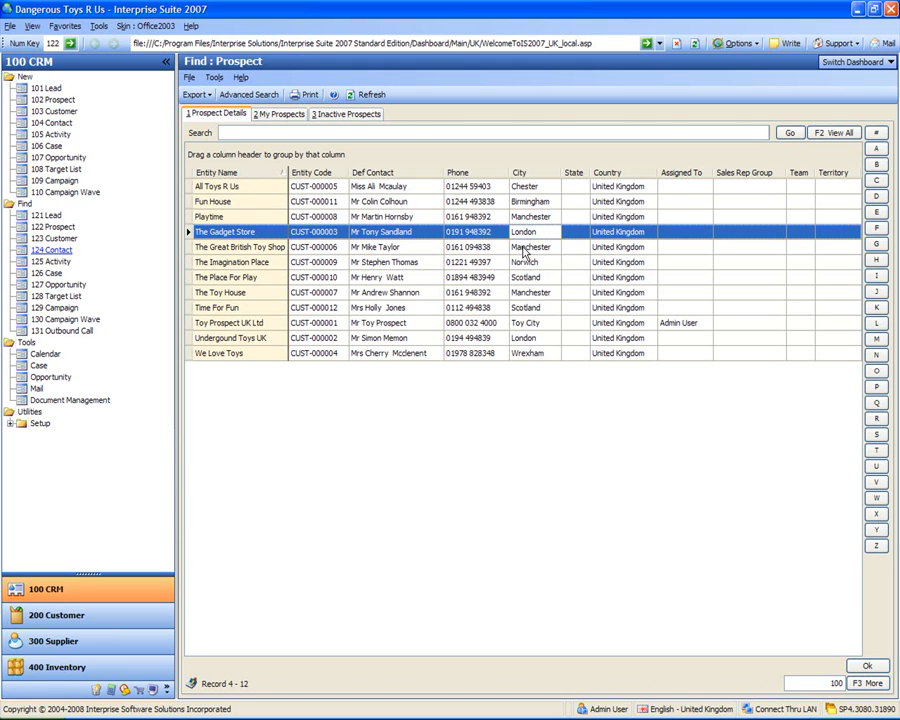
click(522, 249)
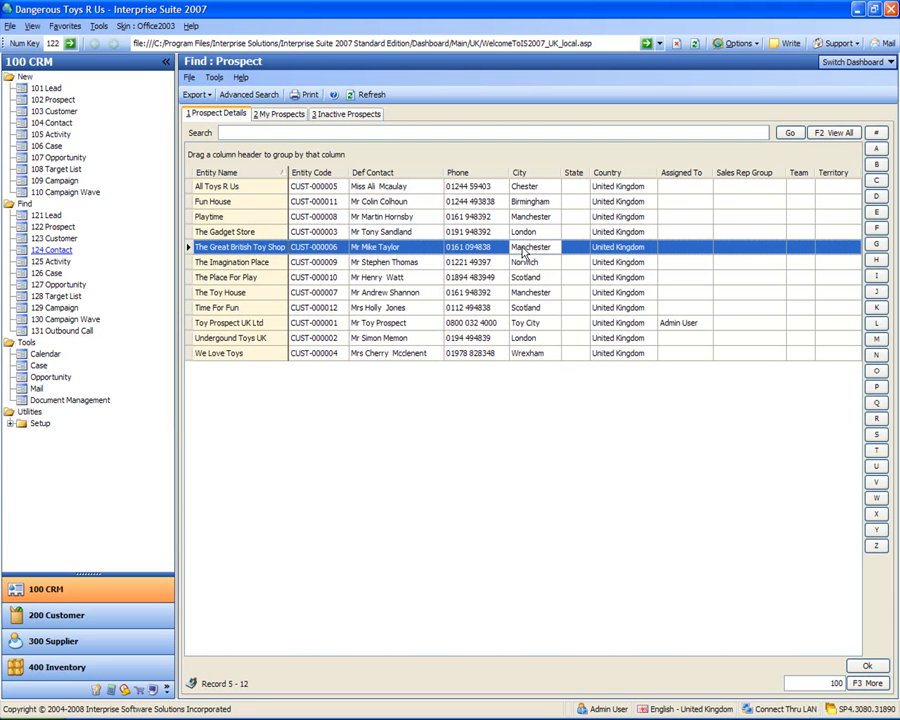